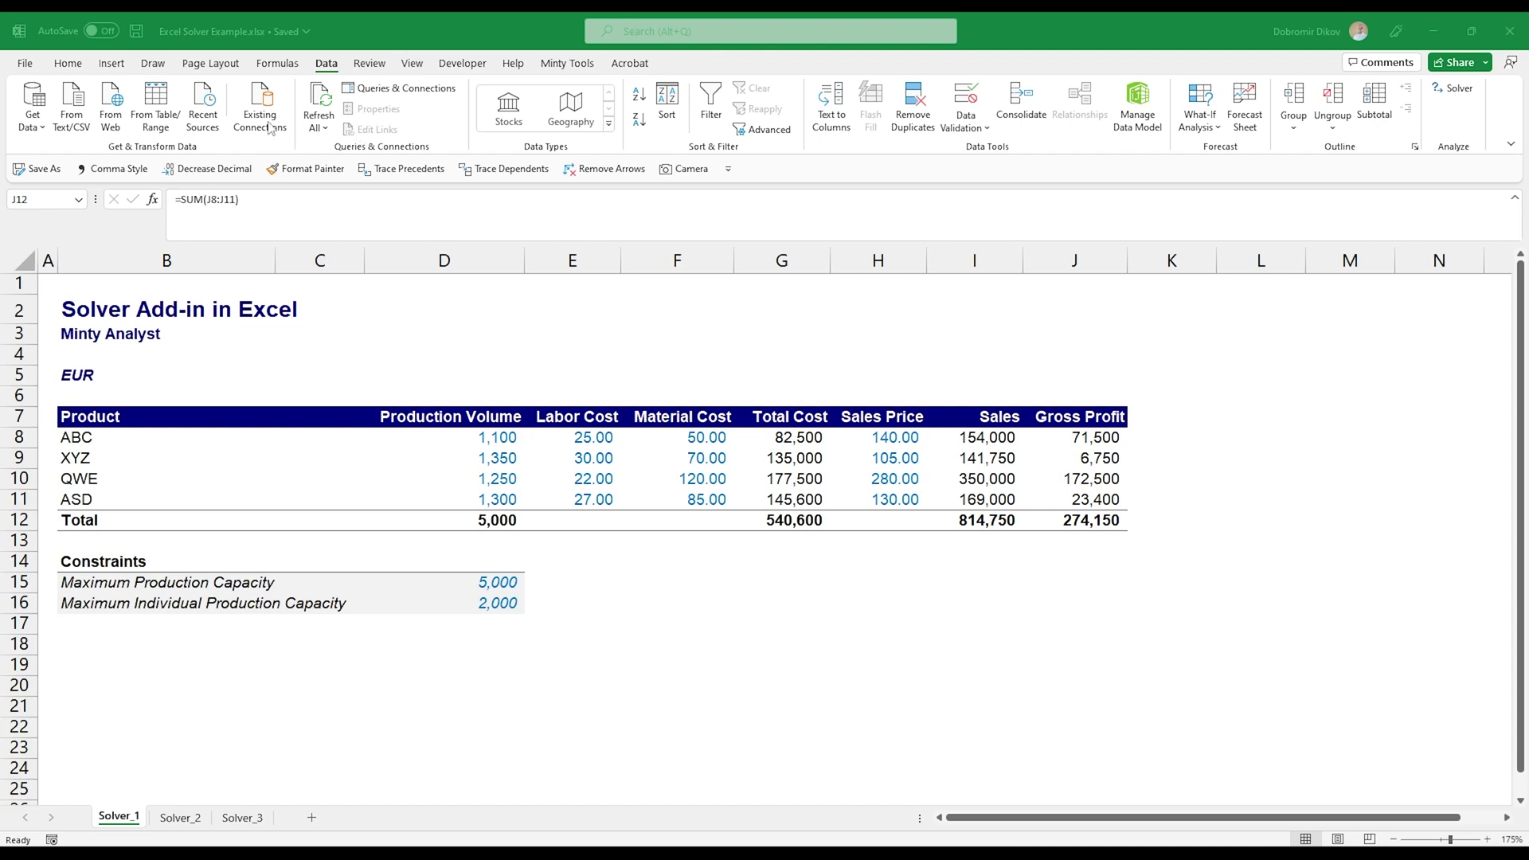
Switch off the Solver Add-in through File > Options > Add-ins
left_click(26, 67)
key("Escape")
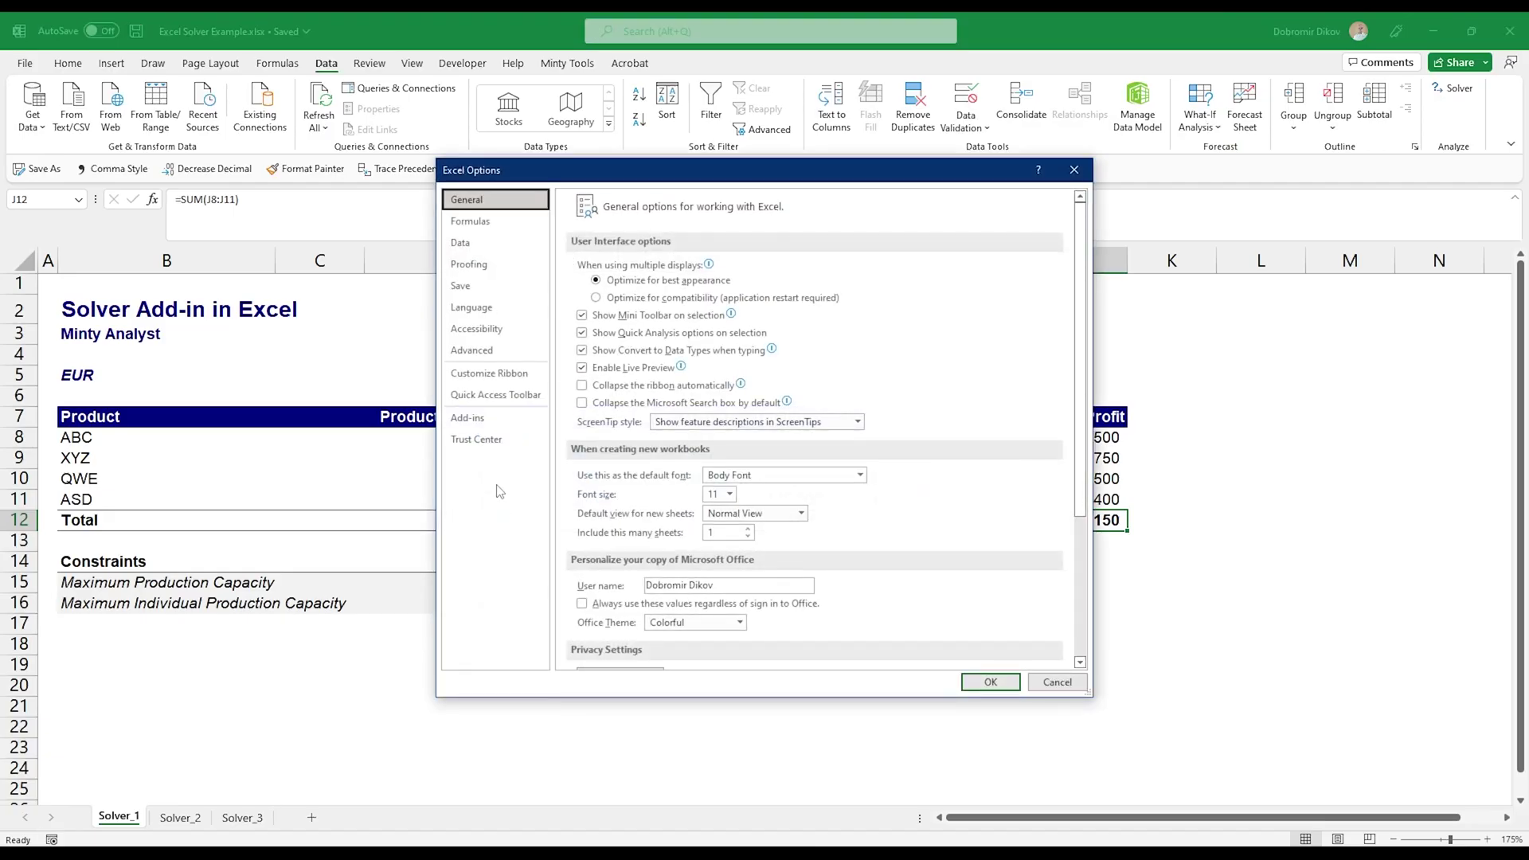
left_click(484, 420)
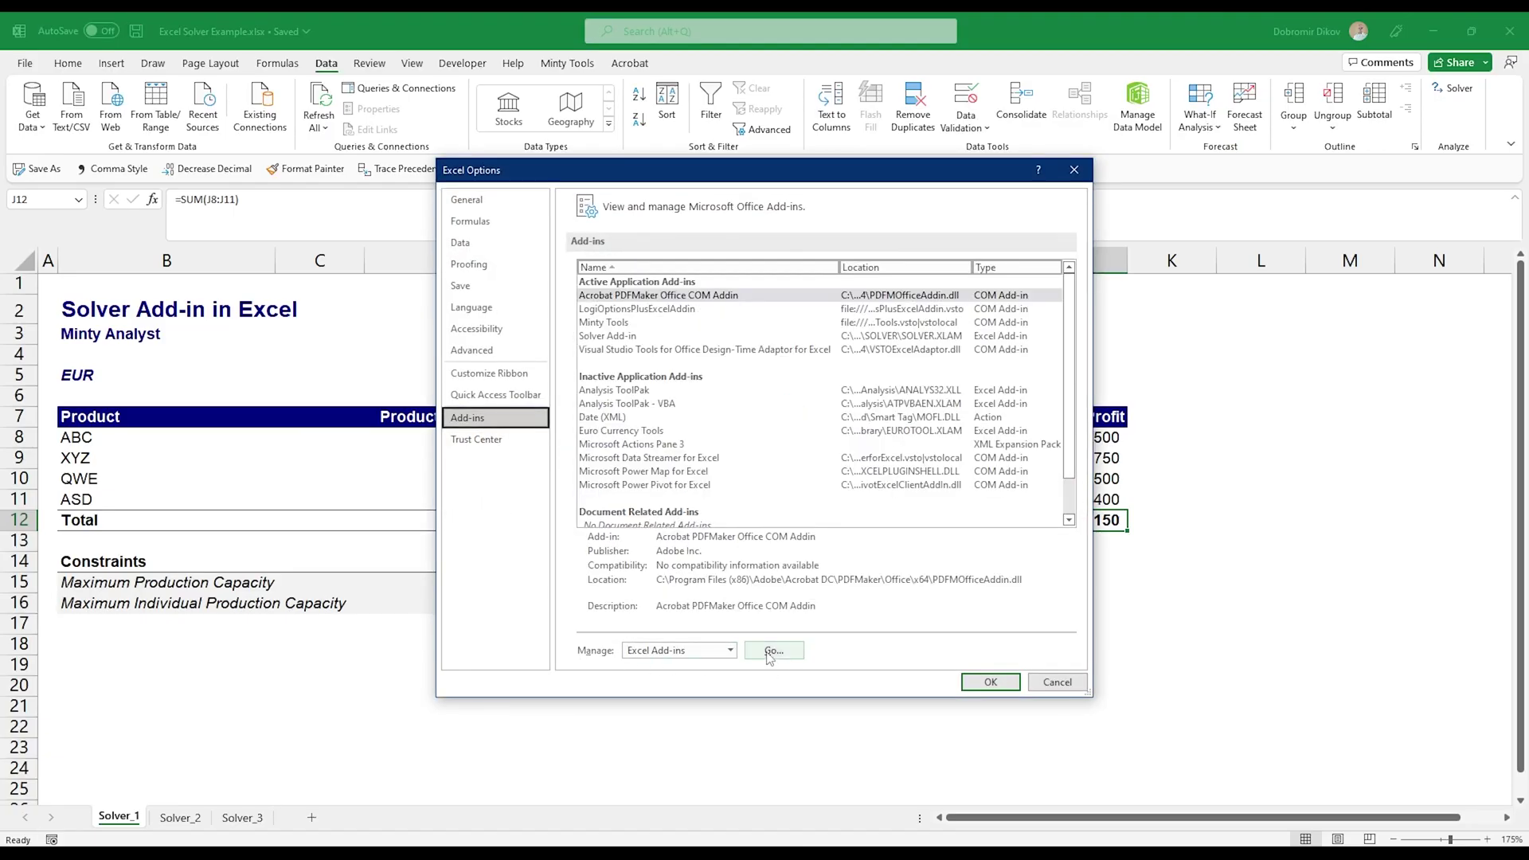
left_click(796, 661)
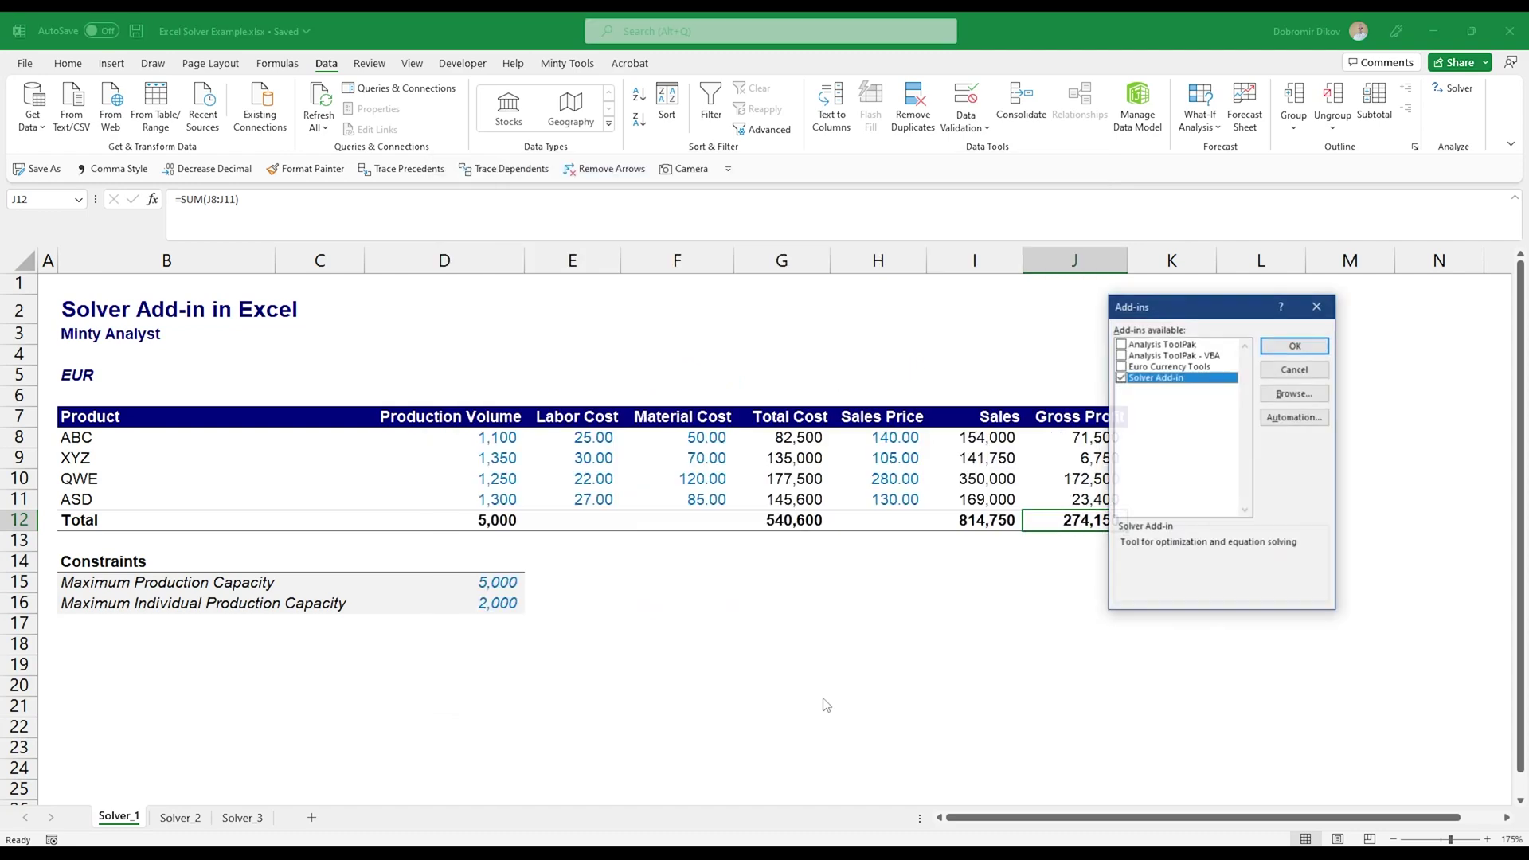
left_click(1120, 379)
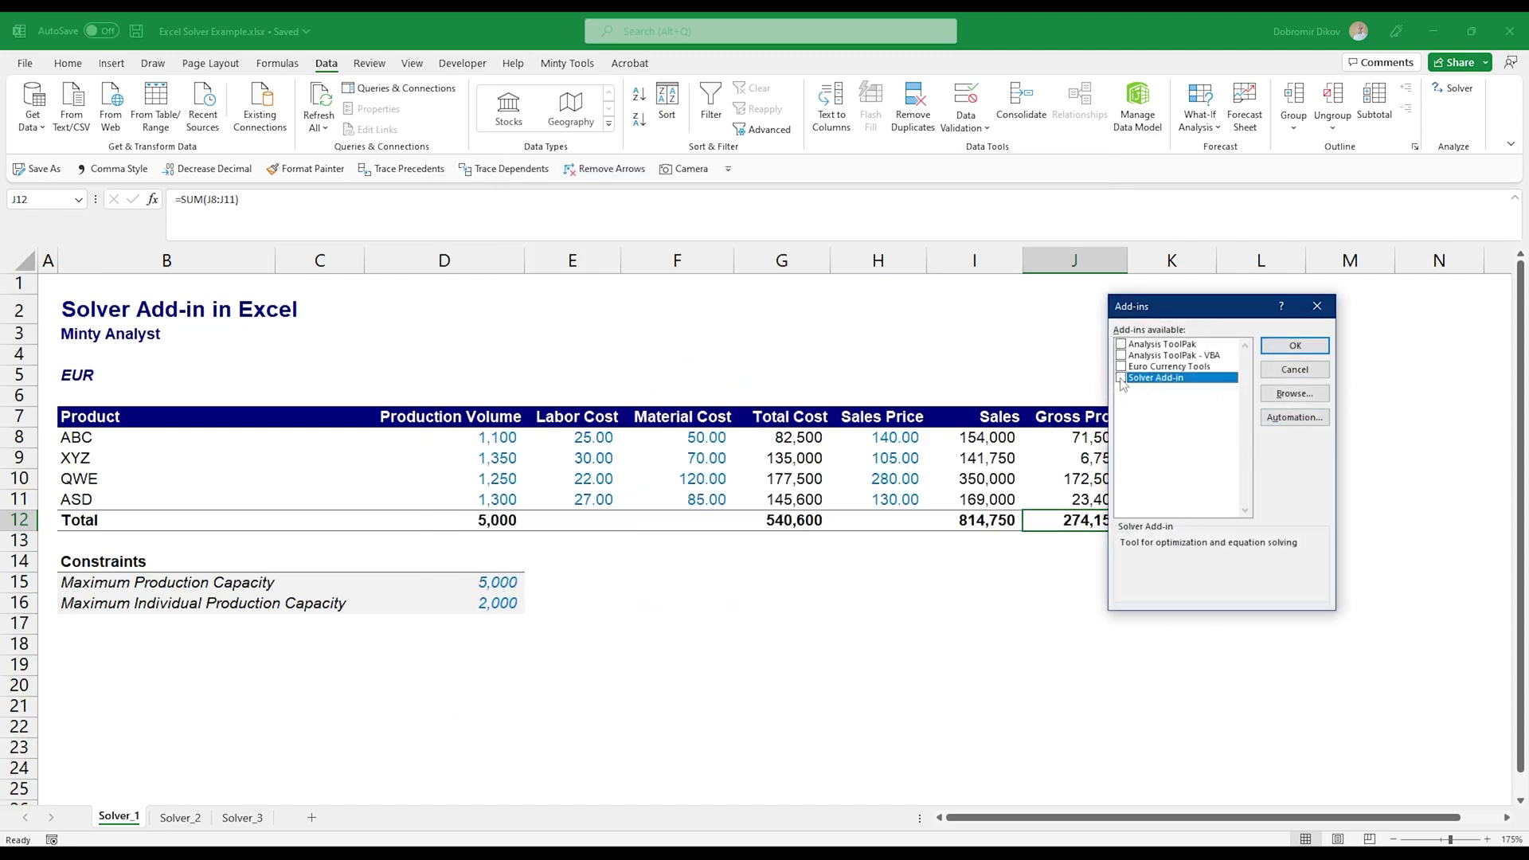
left_click(1297, 347)
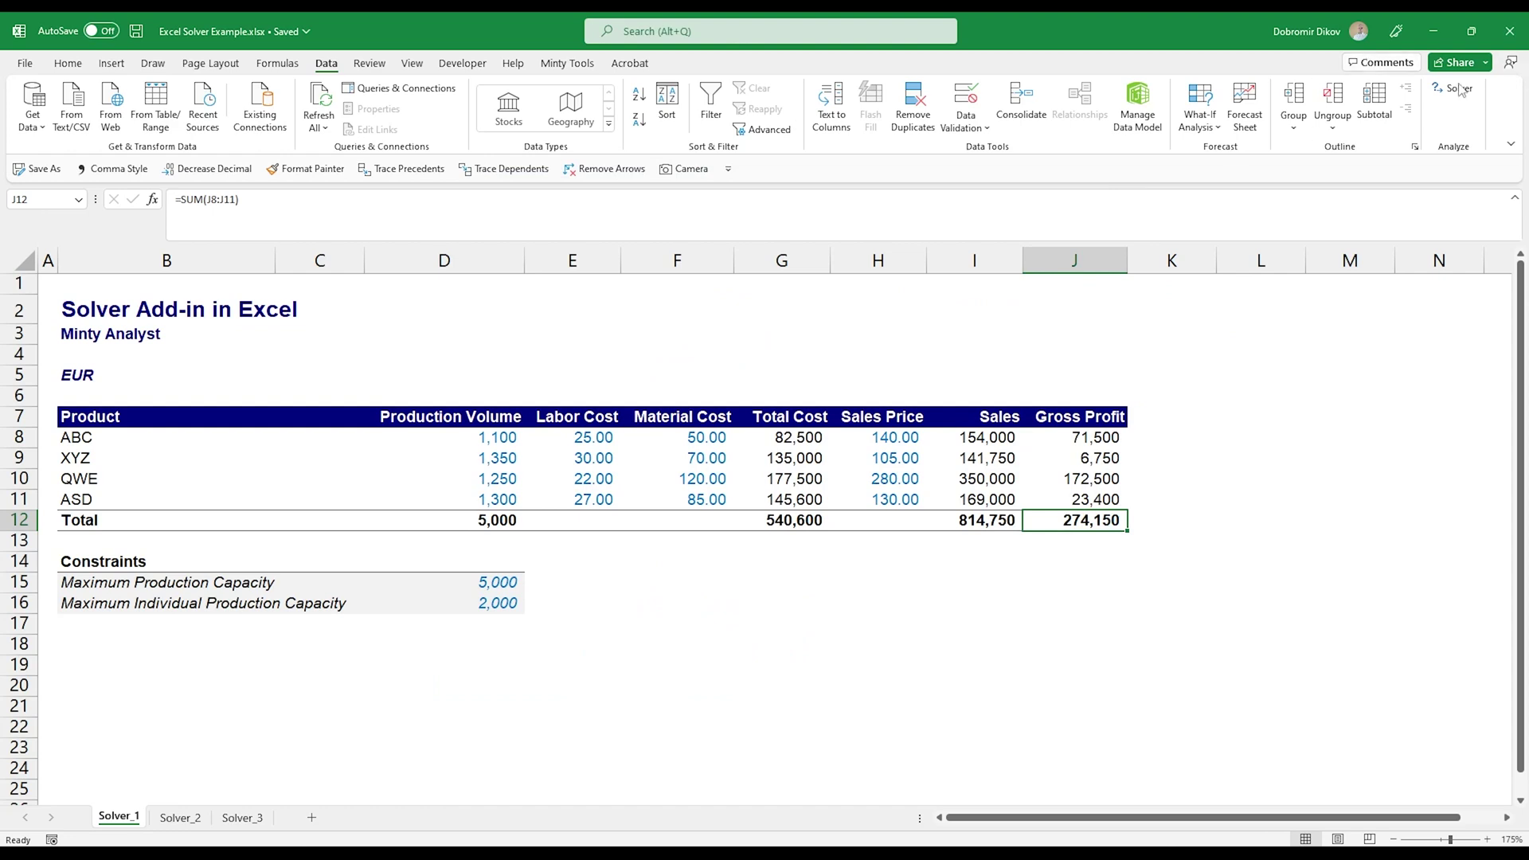
Re-enable the Solver Add-in from the Developer tab's Excel Add-ins list
left_click(482, 64)
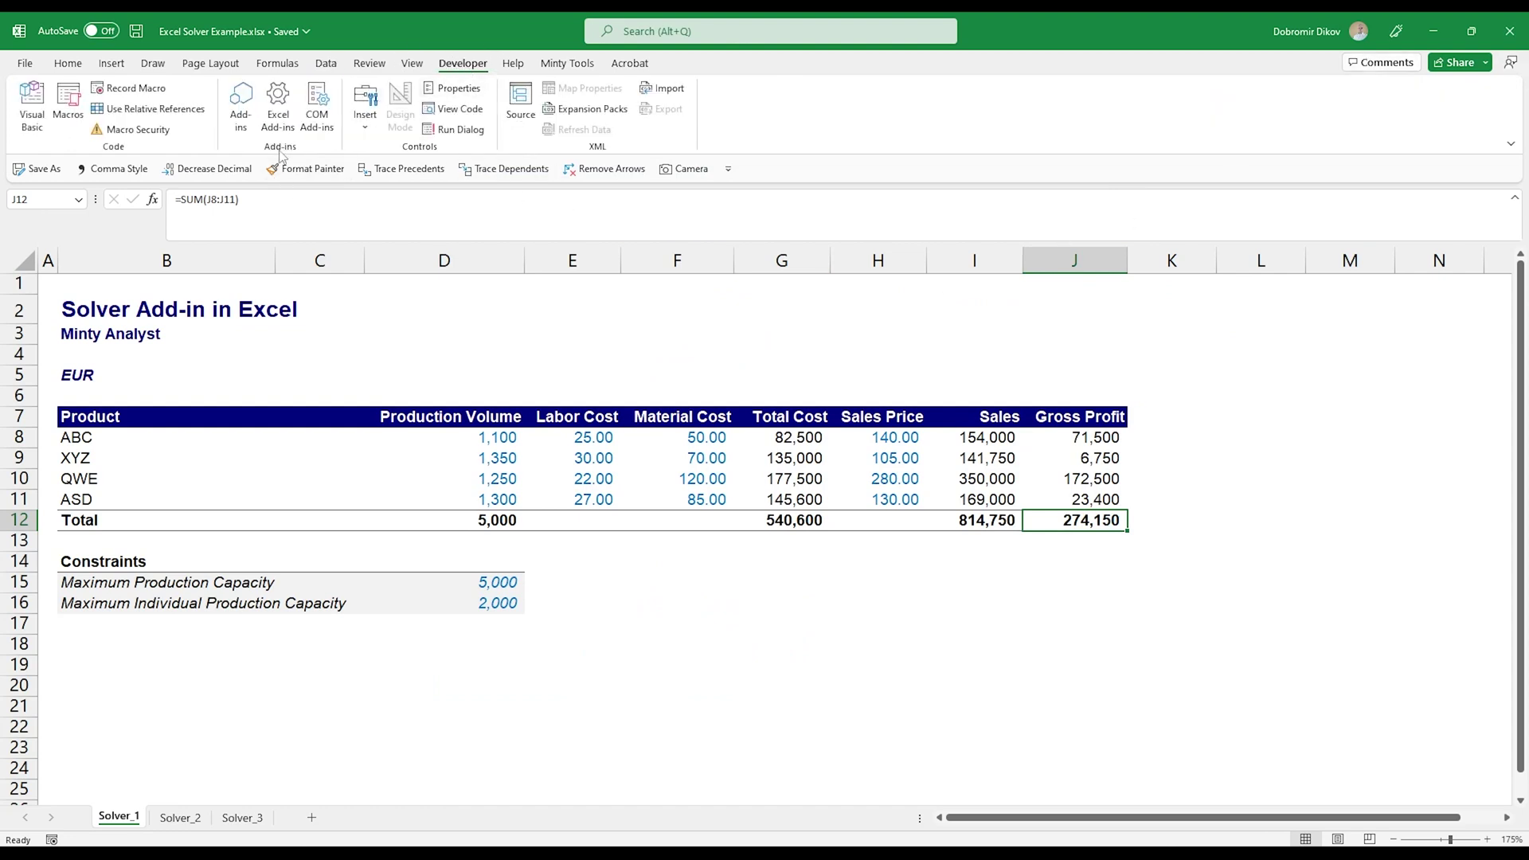
left_click(278, 108)
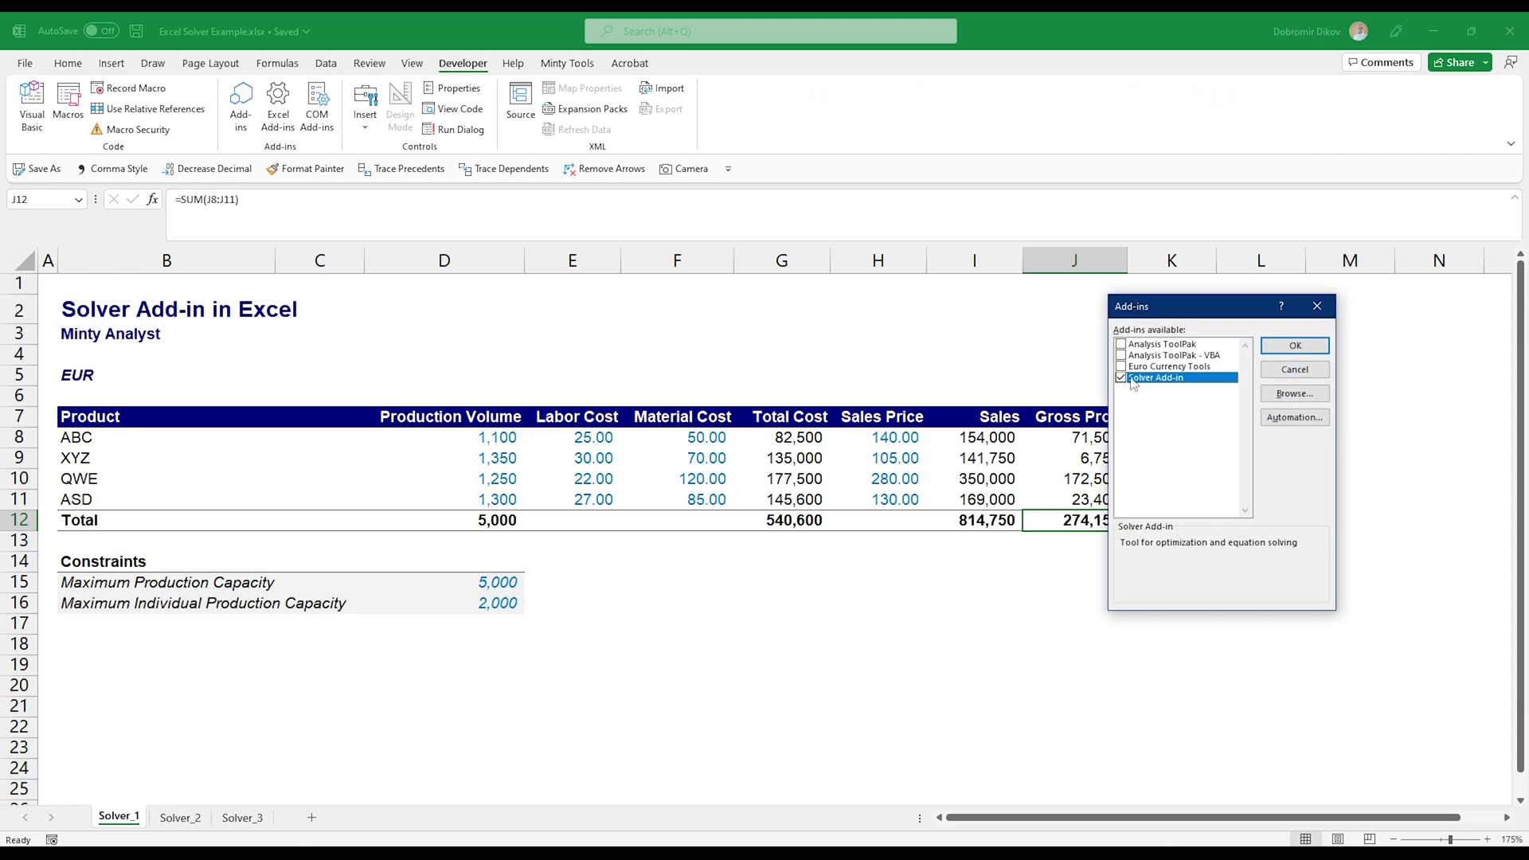
left_click(1295, 345)
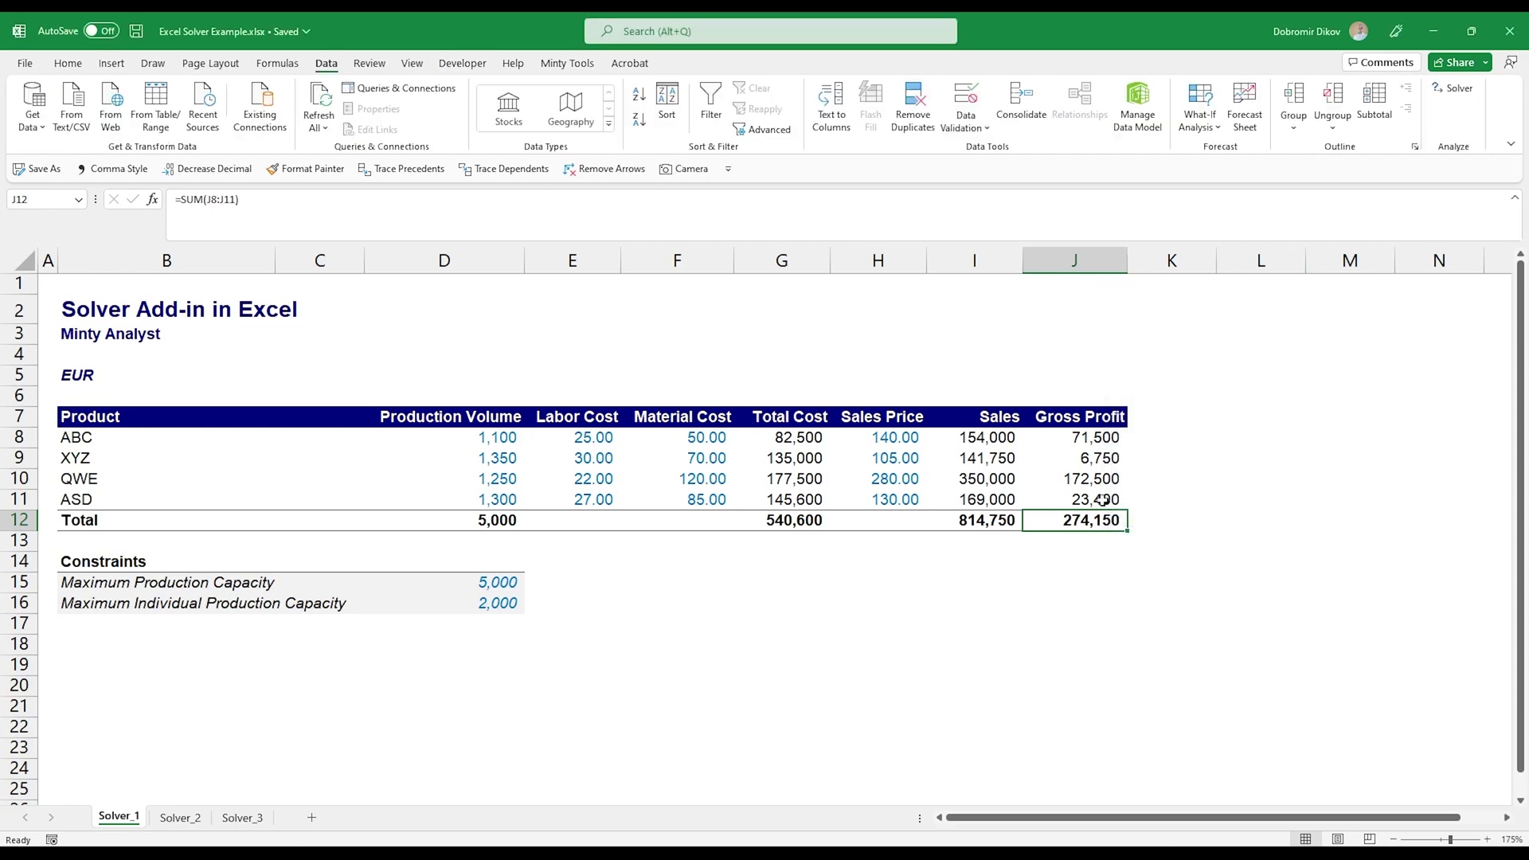
Narrow columns B and C and set the Solver objective $J$12 to Max
left_click_drag(364, 260, 237, 267)
left_click(1454, 87)
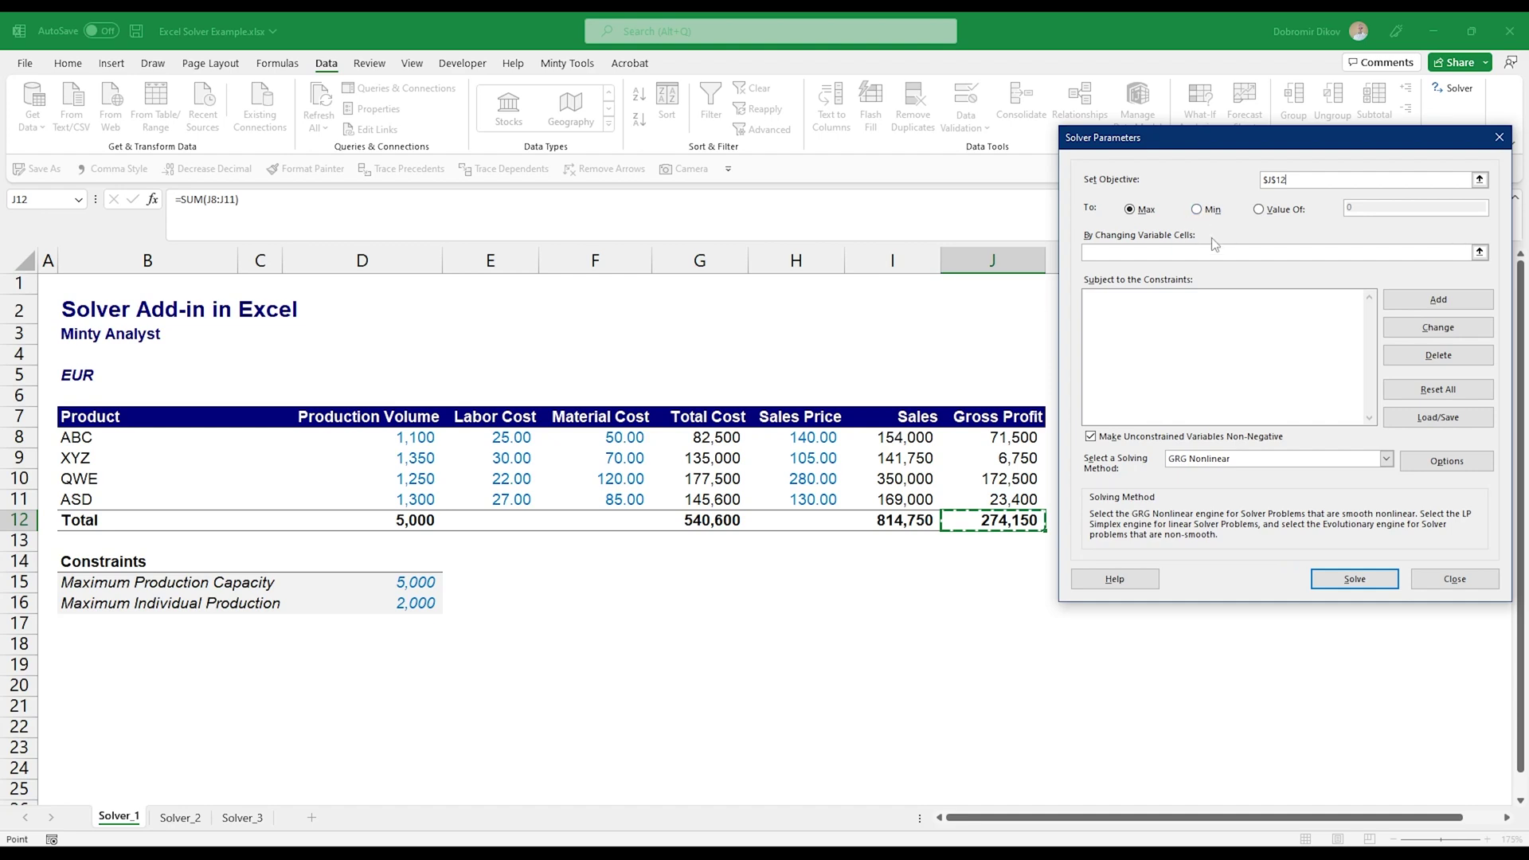
left_click(1259, 209)
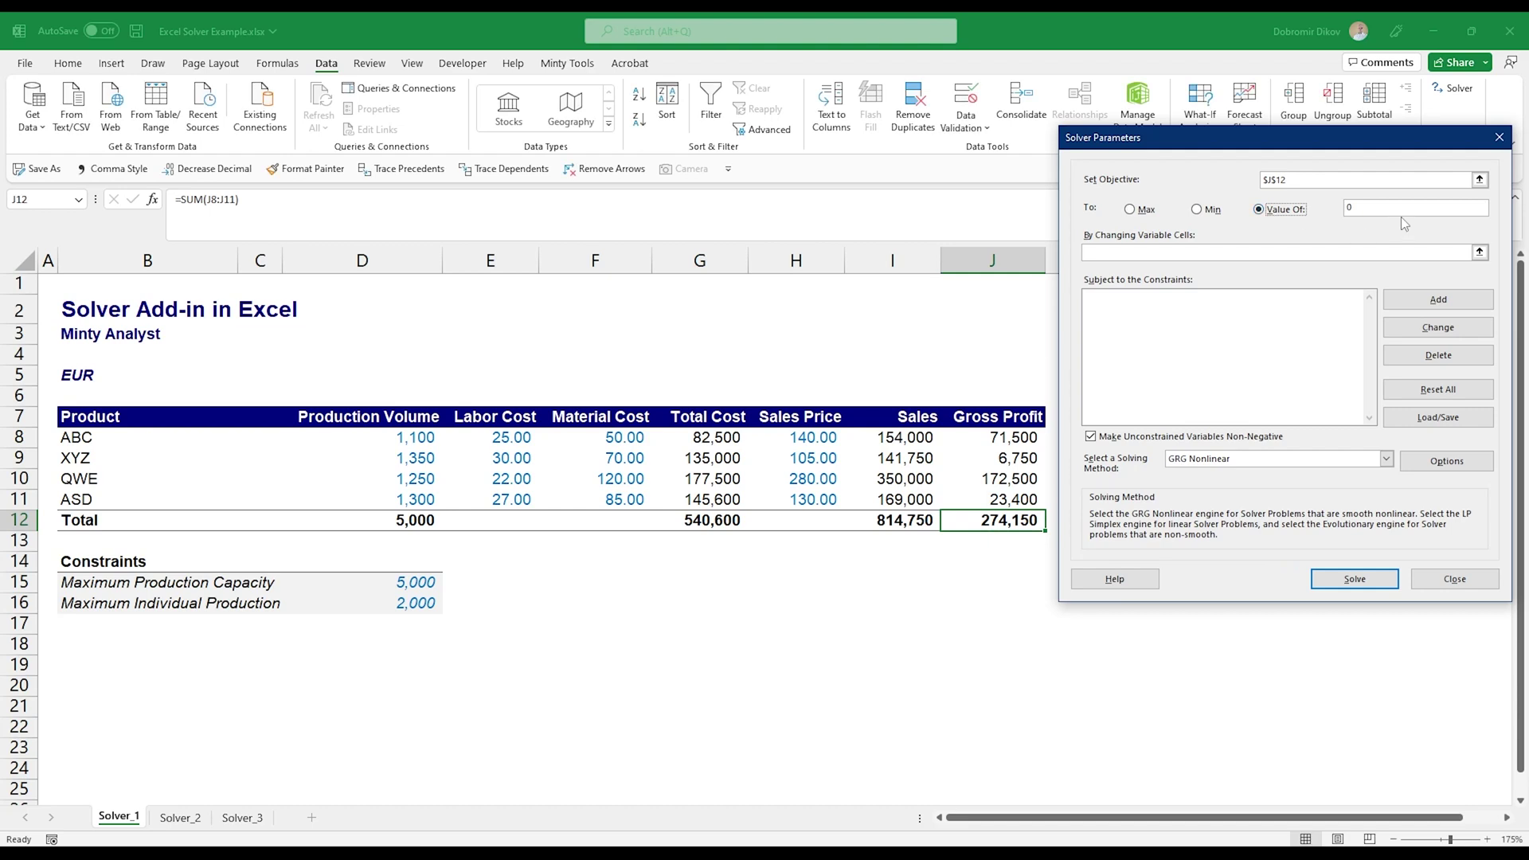
left_click(1137, 211)
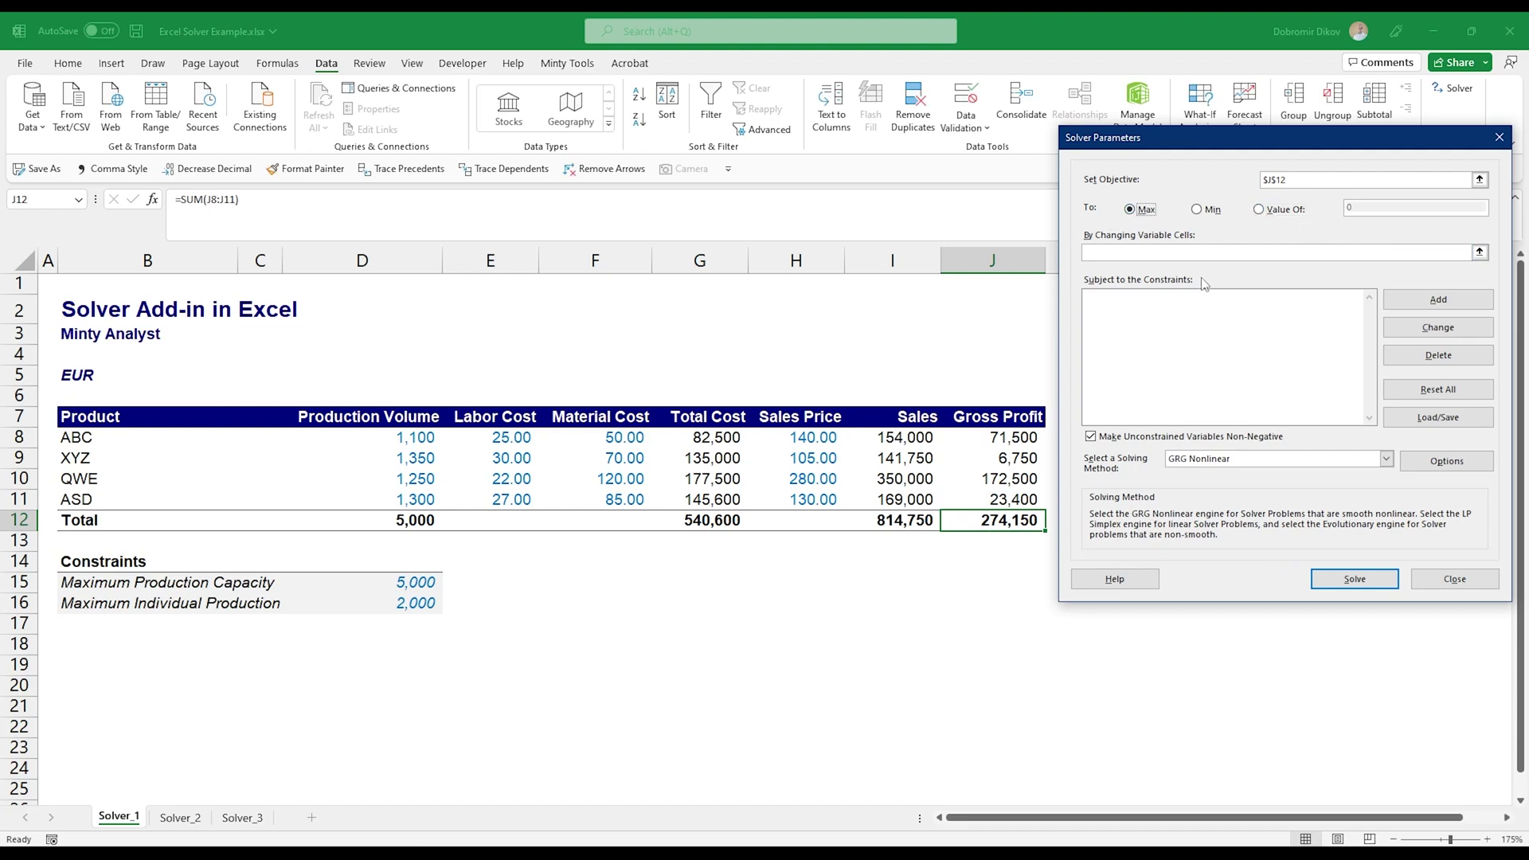
Choose production volumes D8:D11 as Solver's variable cells
left_click(1296, 254)
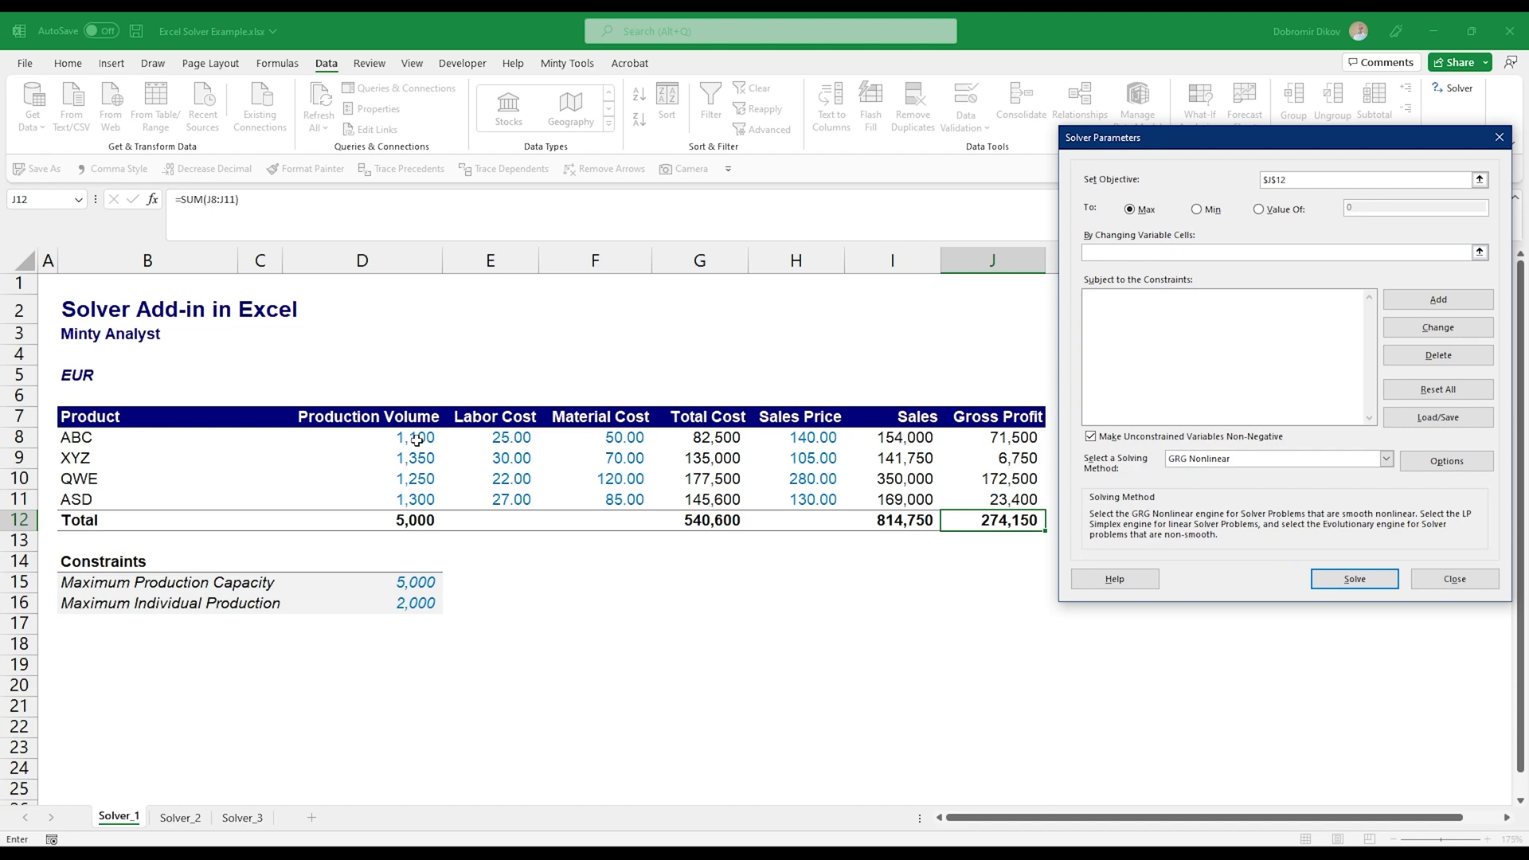
left_click_drag(417, 440, 406, 503)
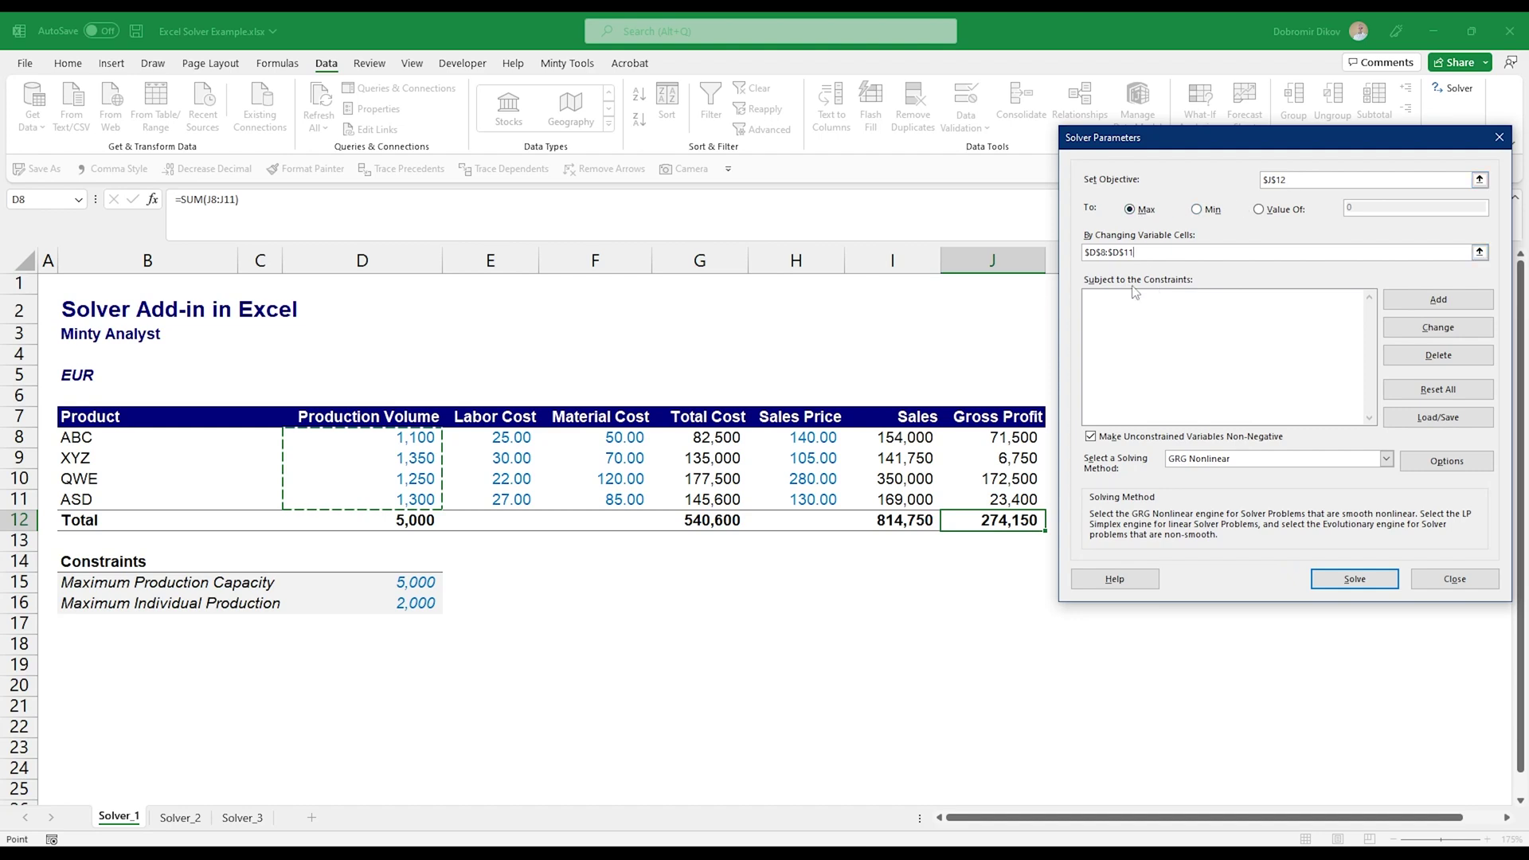
left_click(1466, 301)
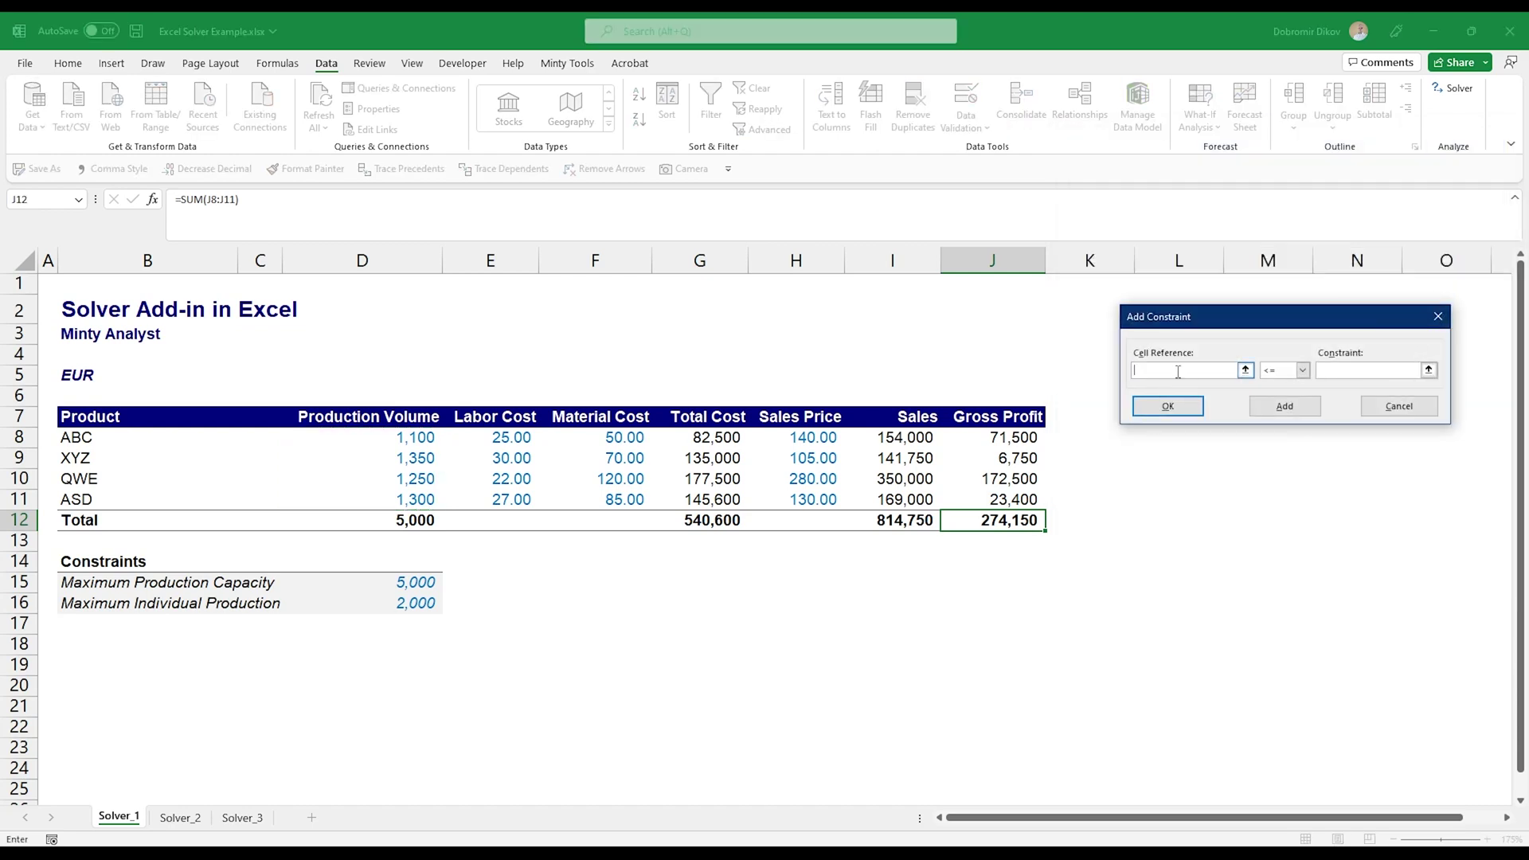
Add the constraint limiting total volume $D$12 <= $D$15
left_click(410, 524)
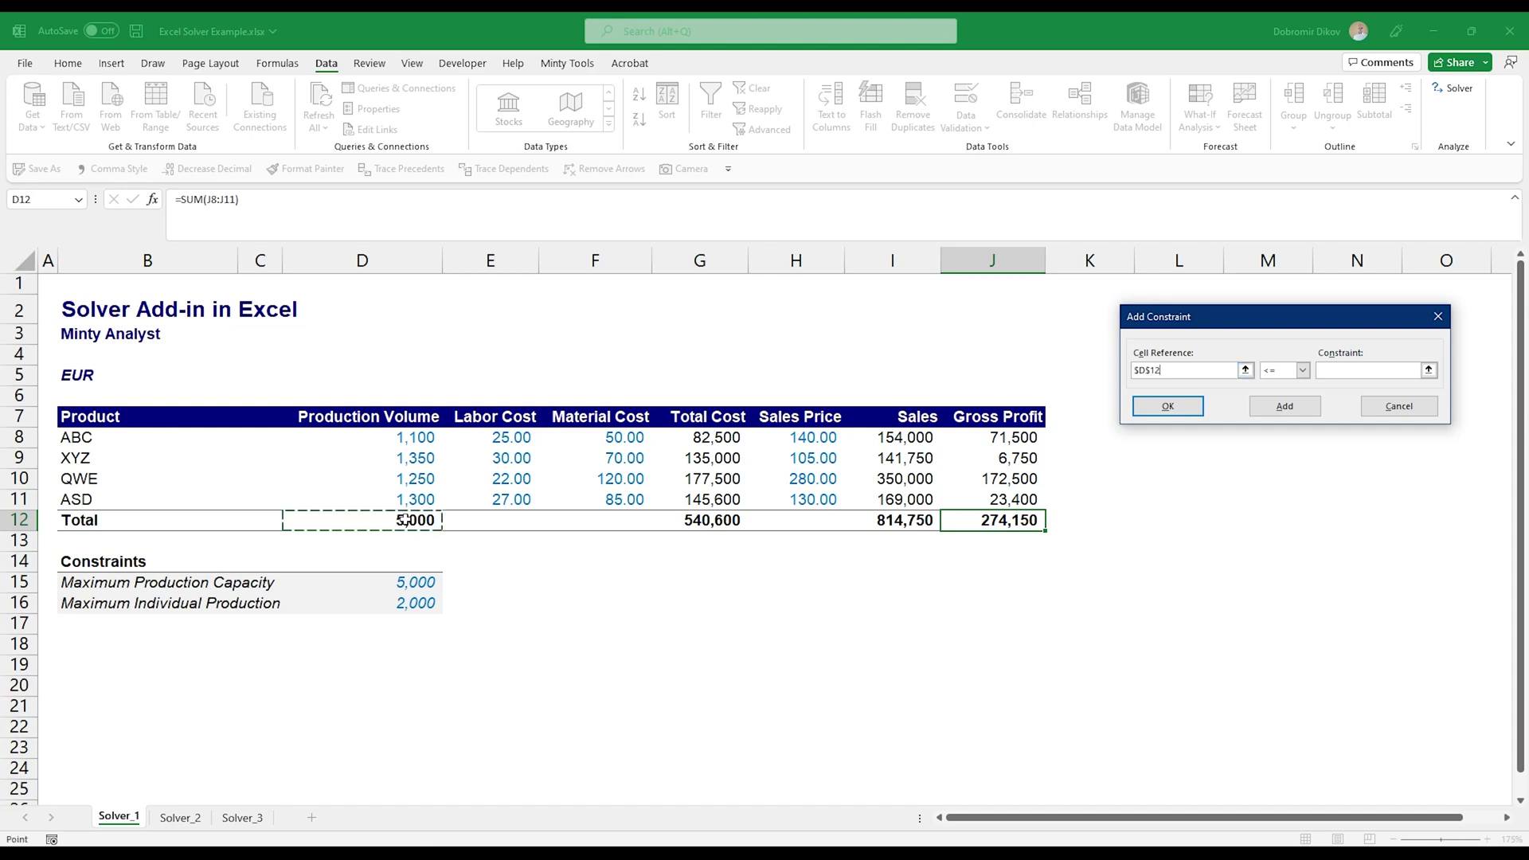
left_click(1301, 371)
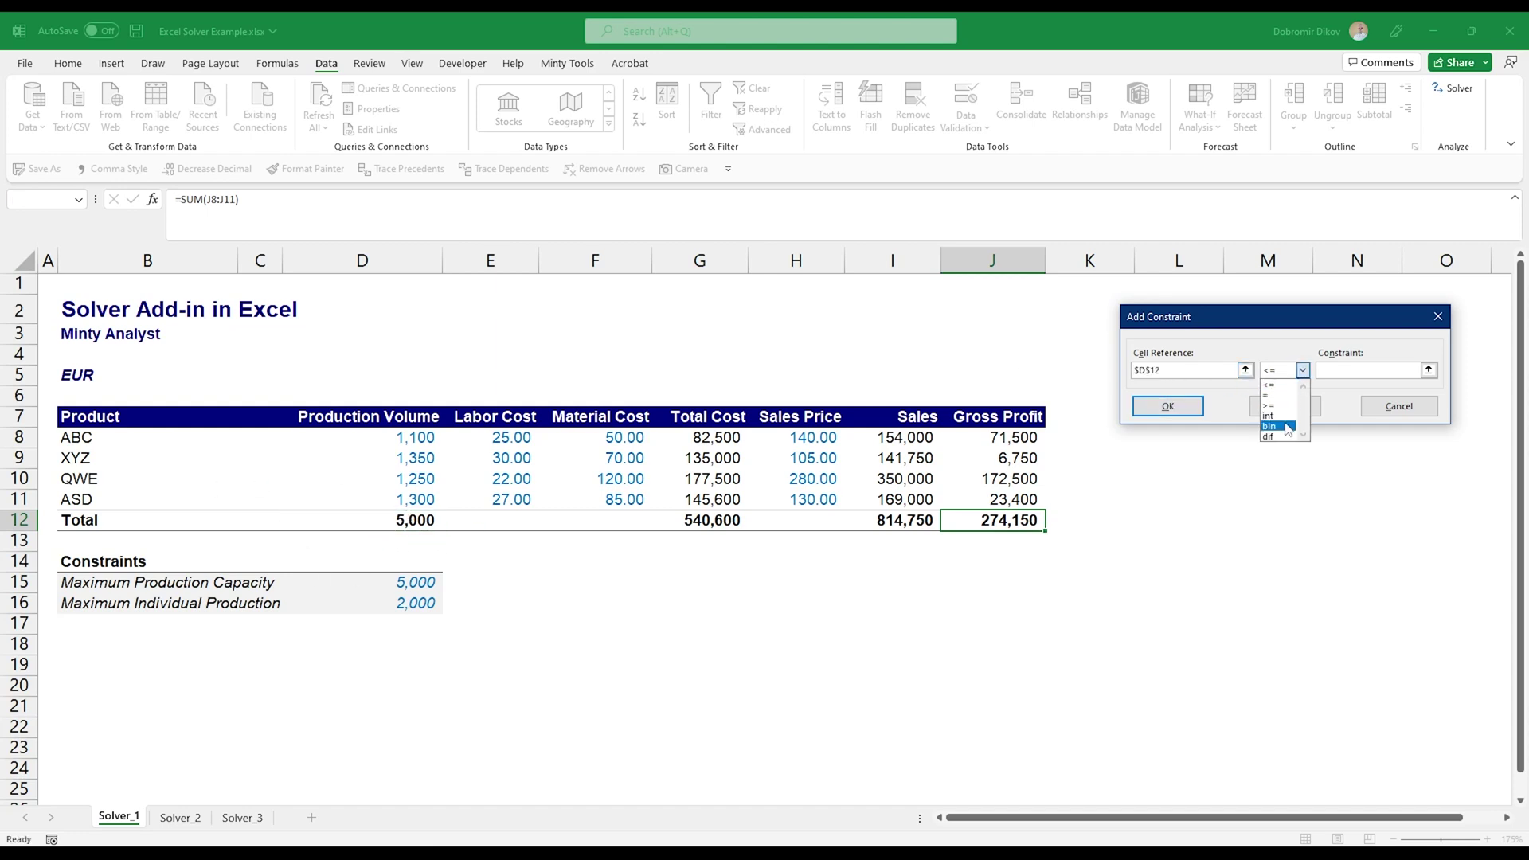
left_click(1328, 371)
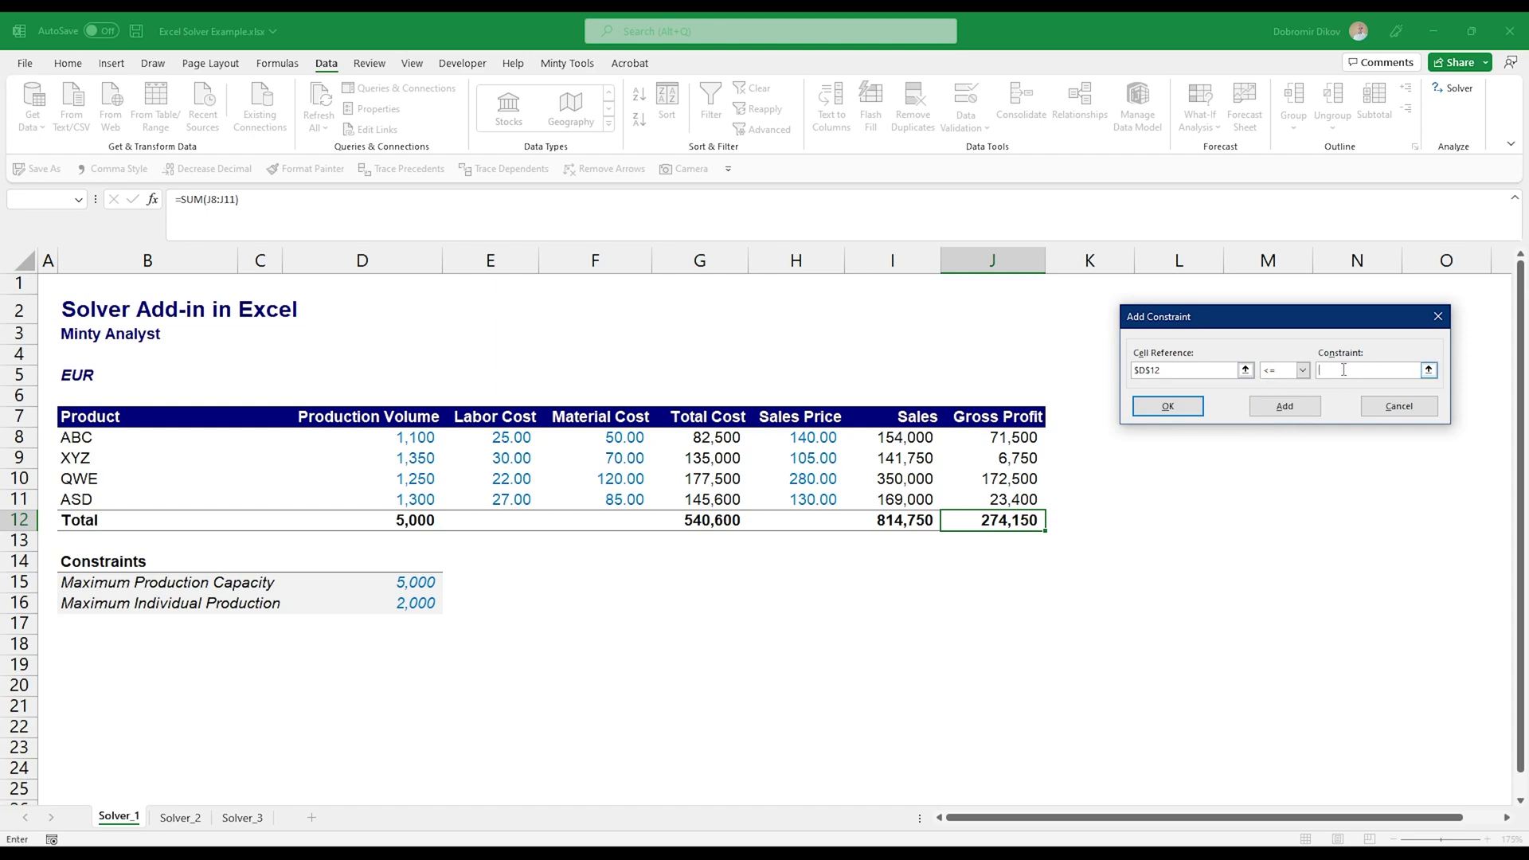
left_click(405, 586)
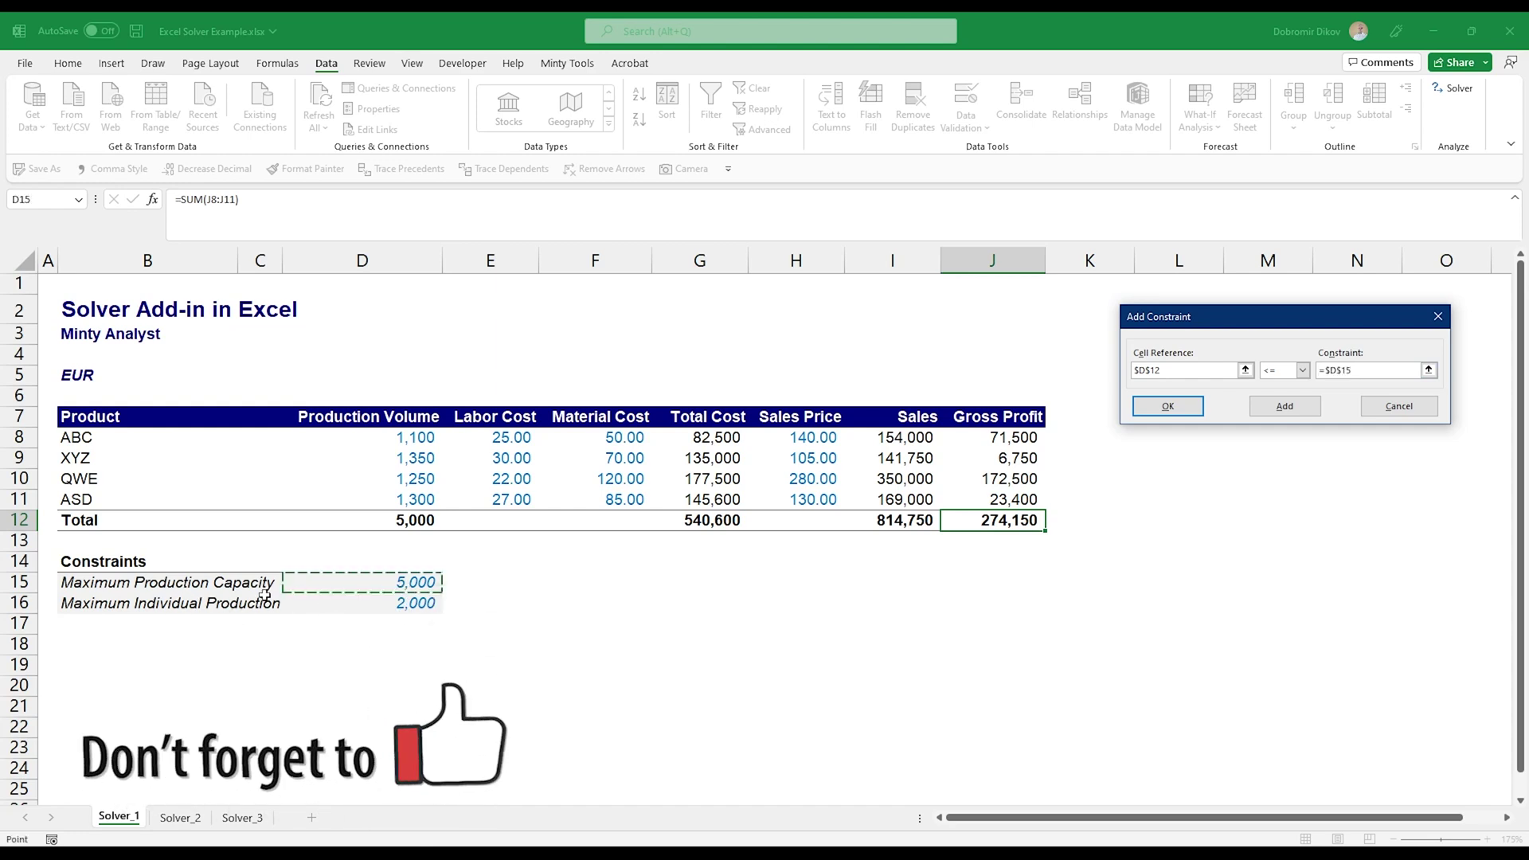
left_click(1290, 409)
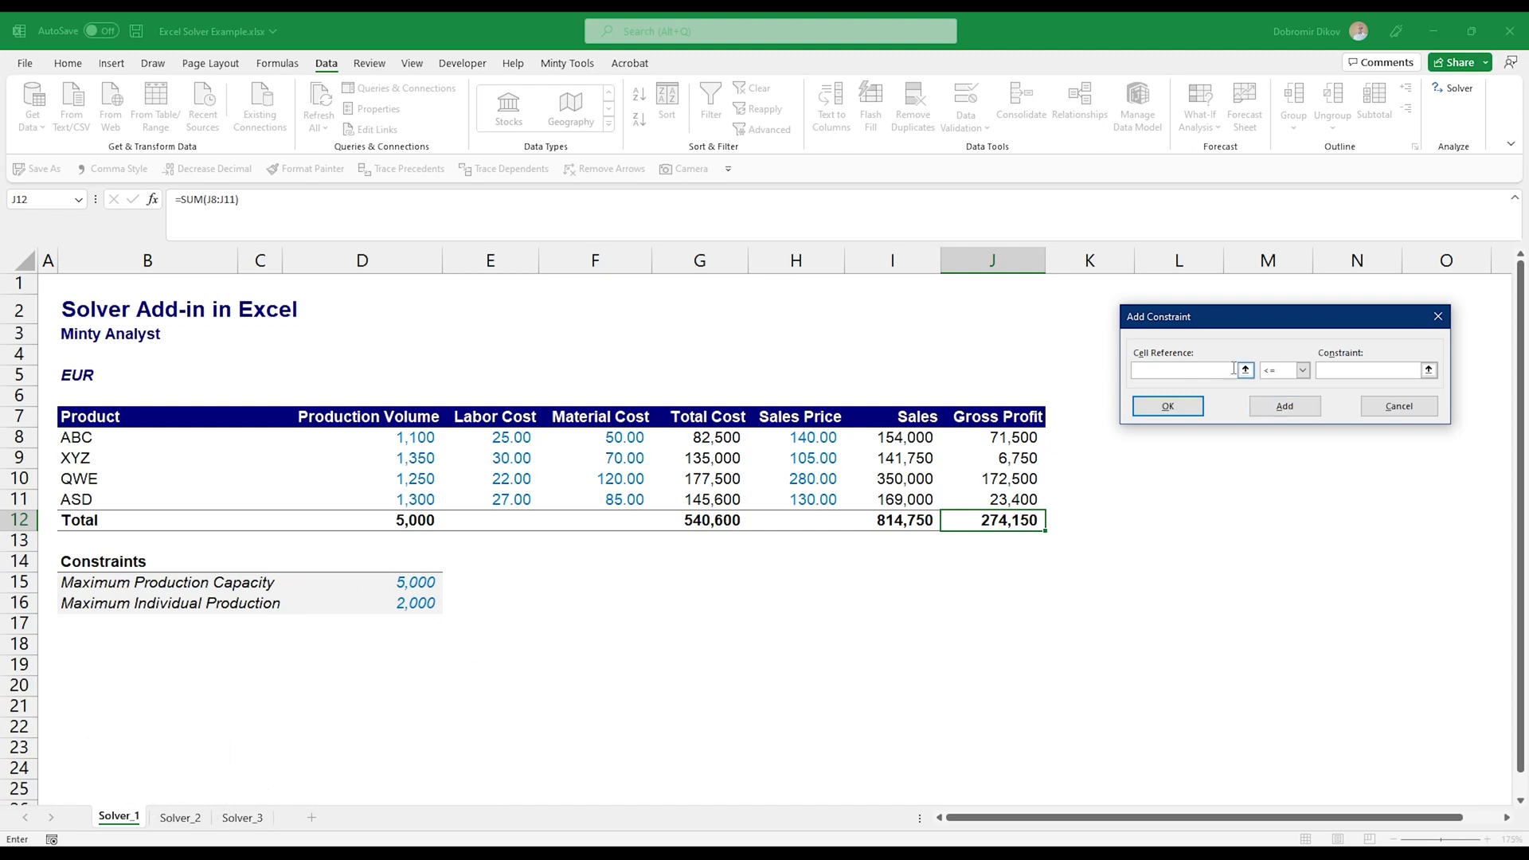
Cap ABC (D8) and XYZ (D9) production volumes at $D$16
left_click(1181, 370)
left_click(399, 439)
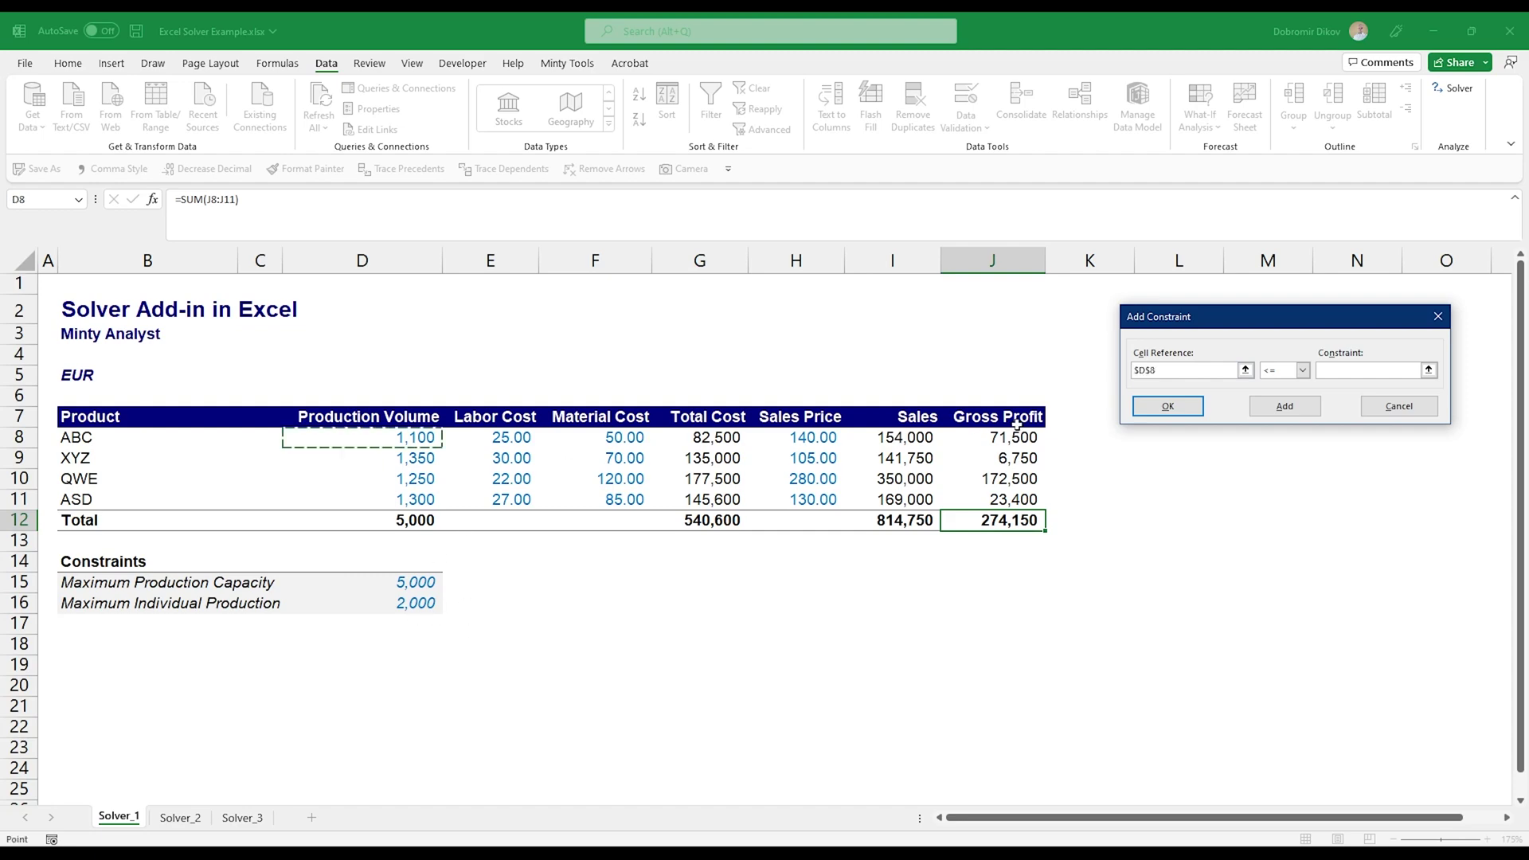
key("Tab")
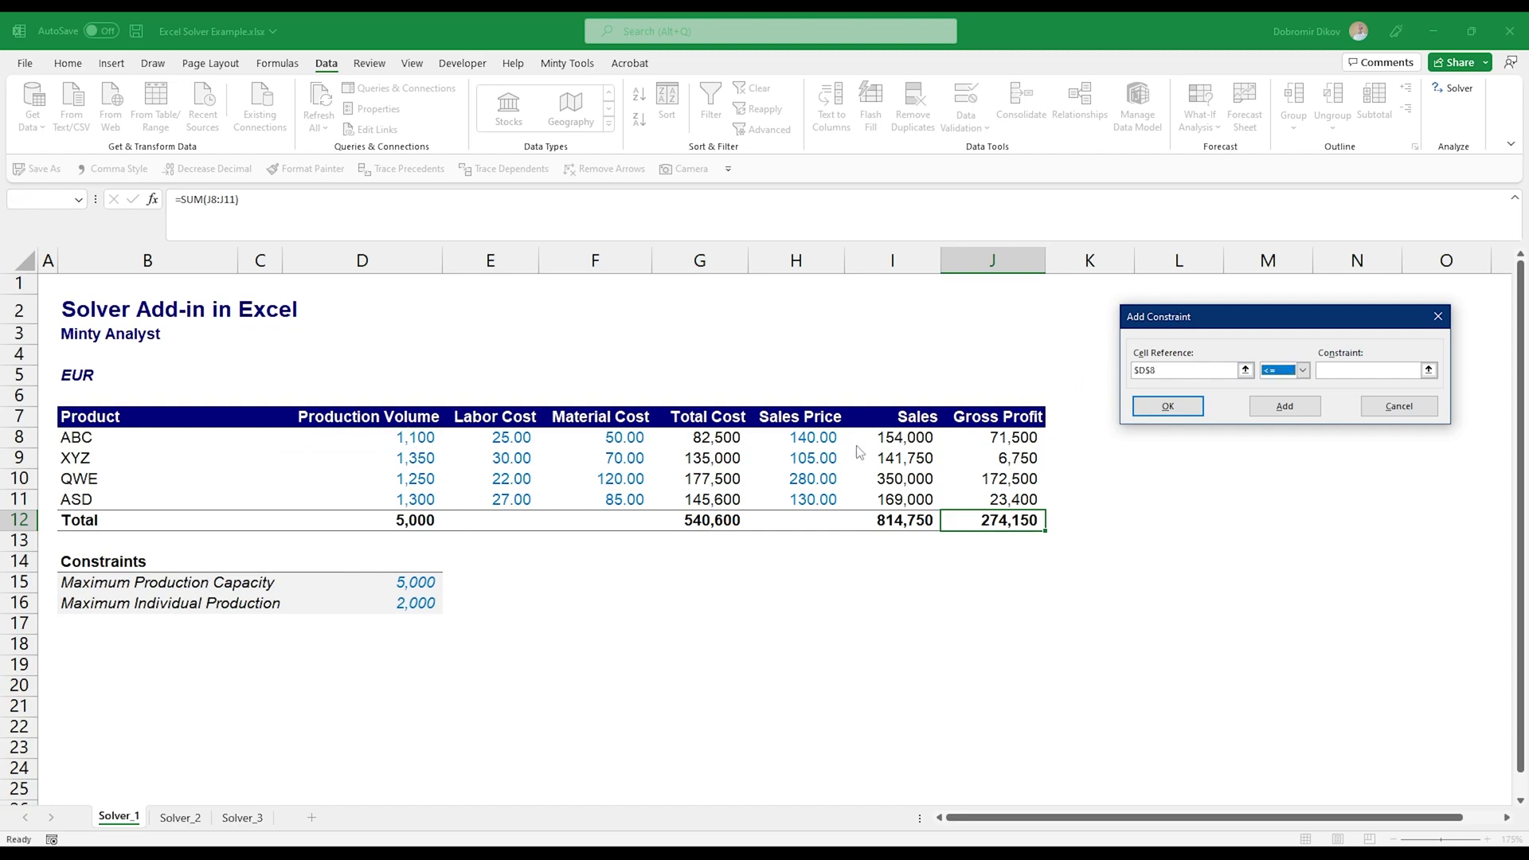
key("Tab")
left_click(414, 604)
left_click(1266, 407)
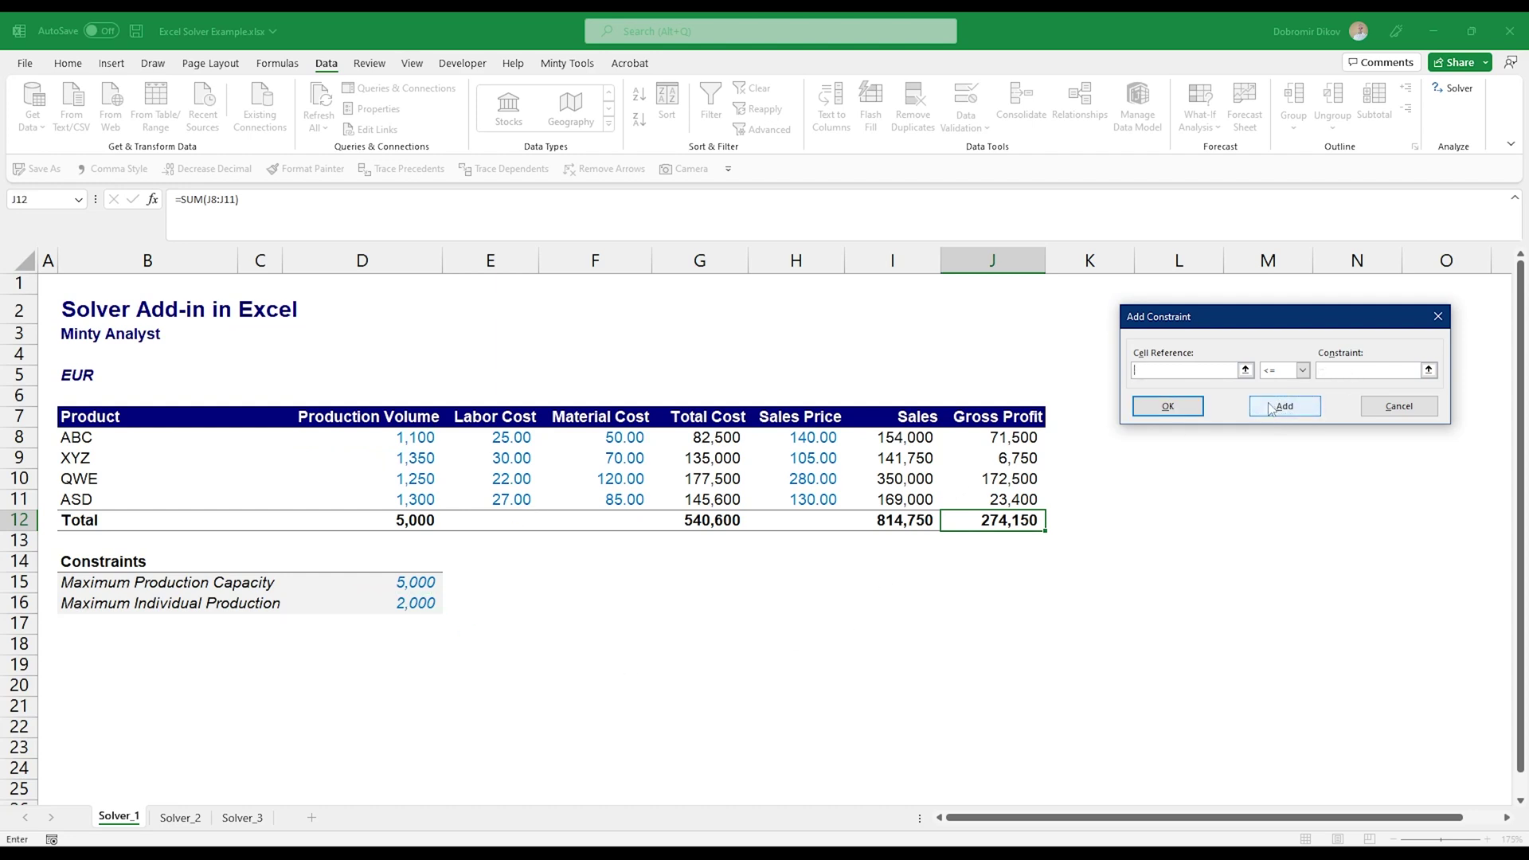
left_click(390, 467)
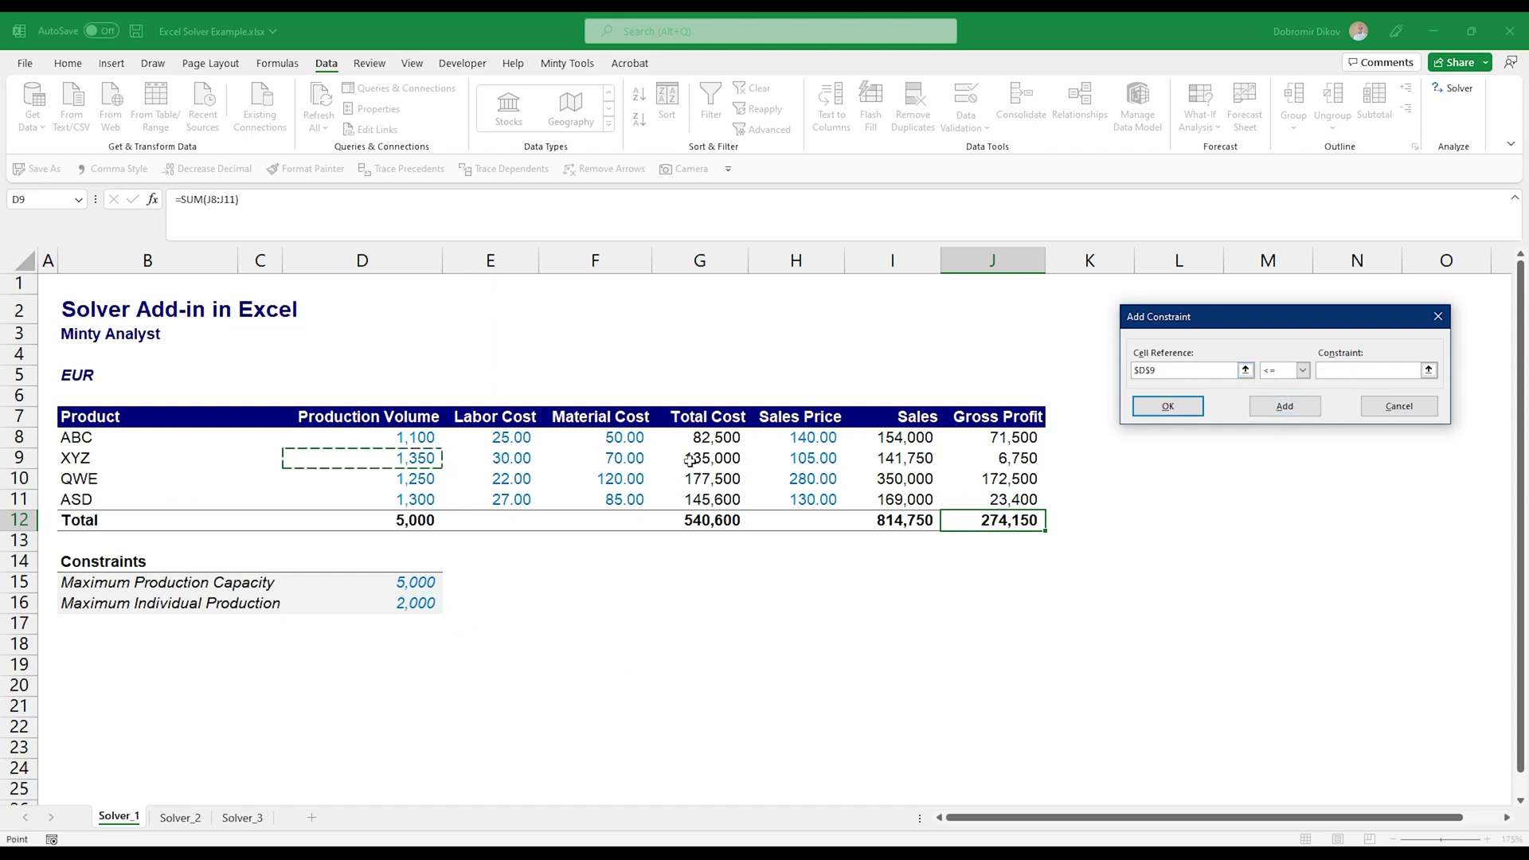
key("Tab")
key("Tab")
left_click(413, 604)
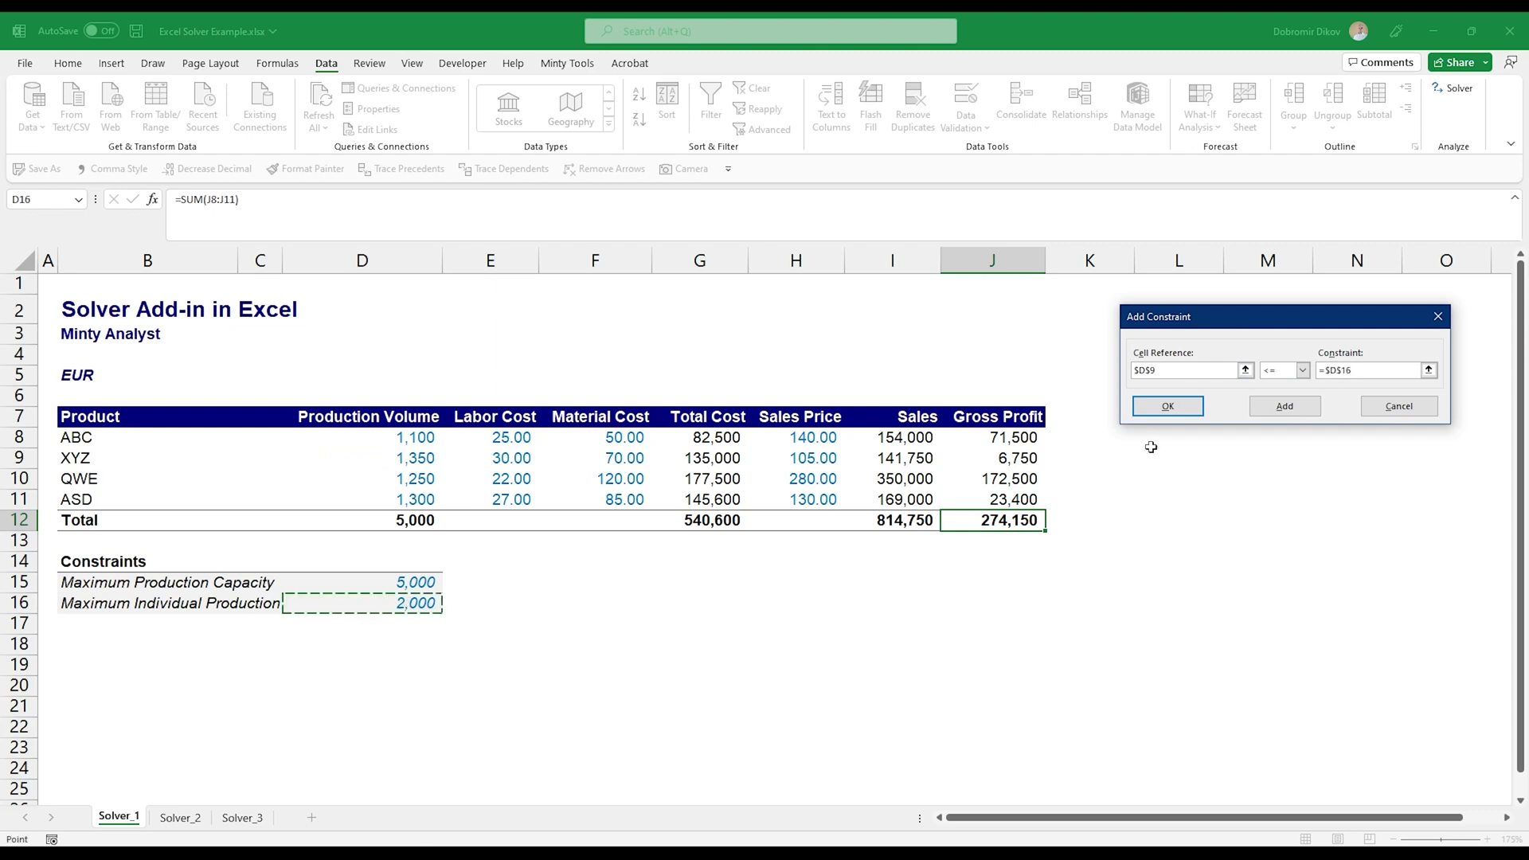
left_click(1283, 406)
Cap QWE (D10) and ASD (D11) volumes at $D$16 and return to Solver Parameters
left_click(390, 480)
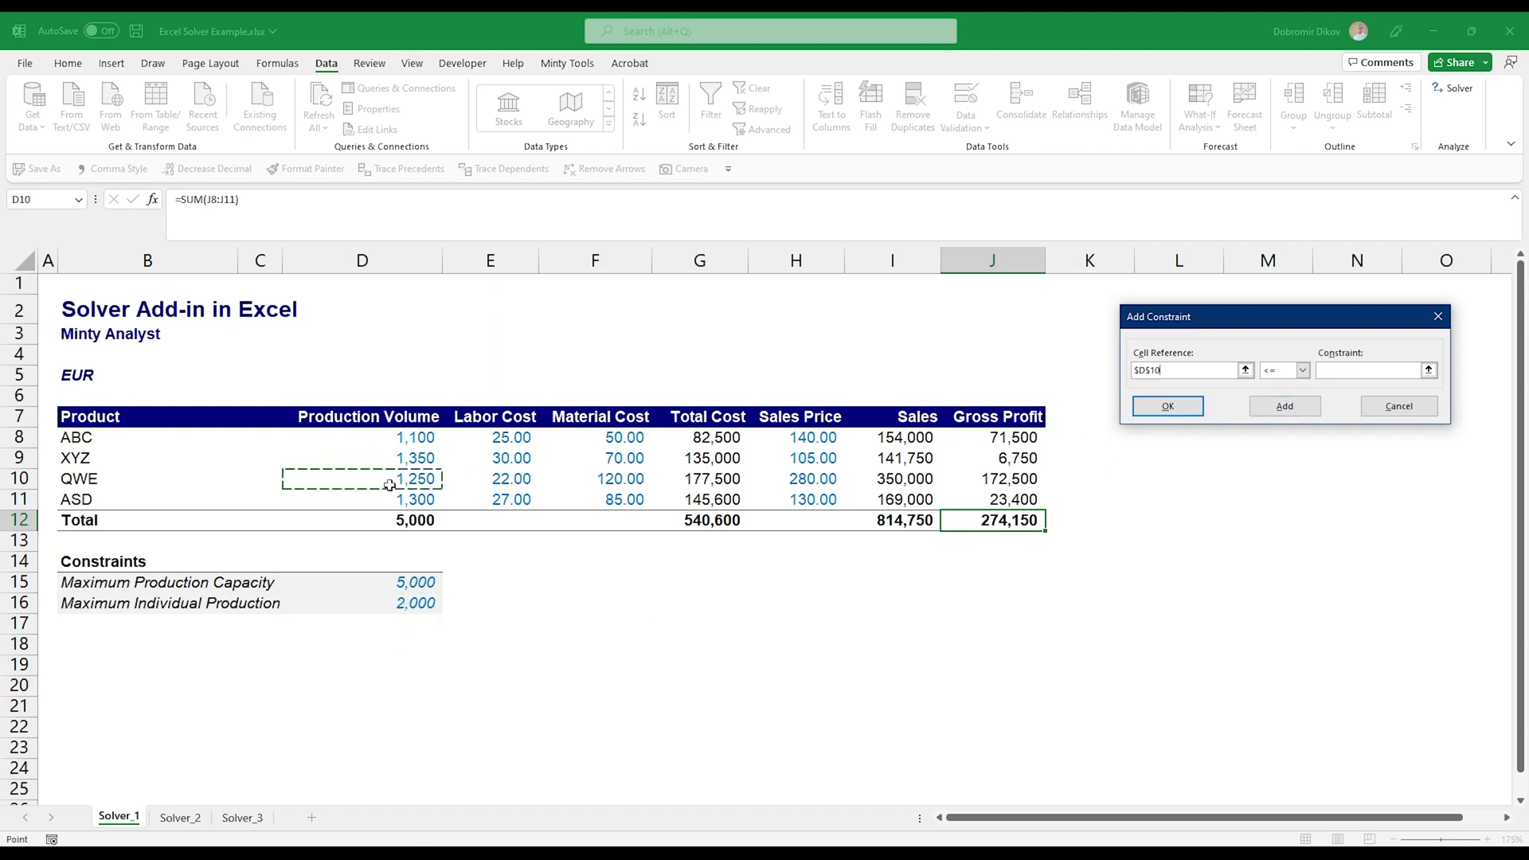
key("Tab")
key("Tab")
left_click(416, 605)
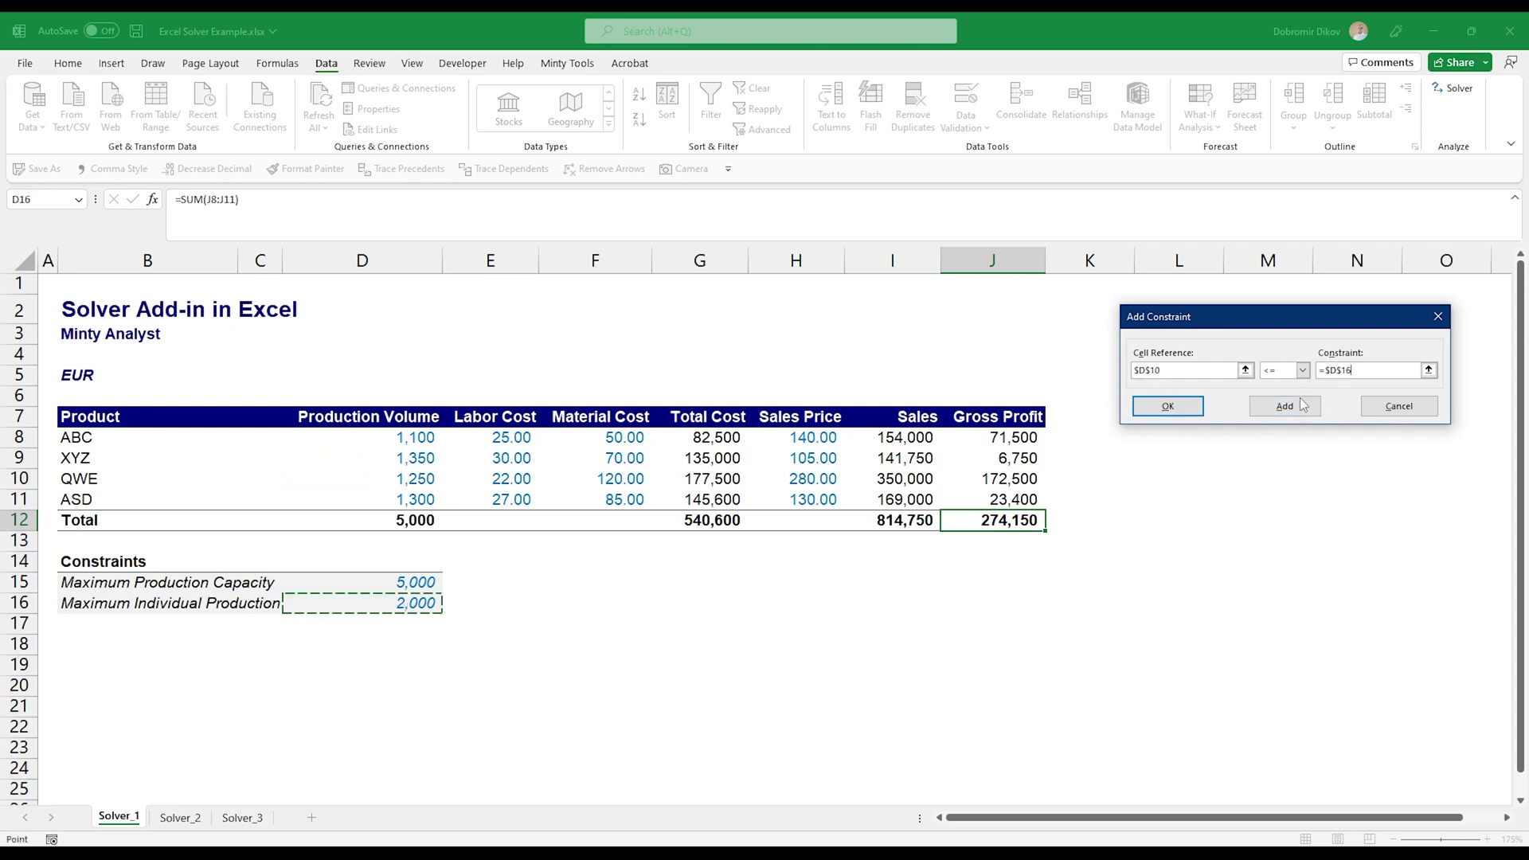
left_click(1285, 406)
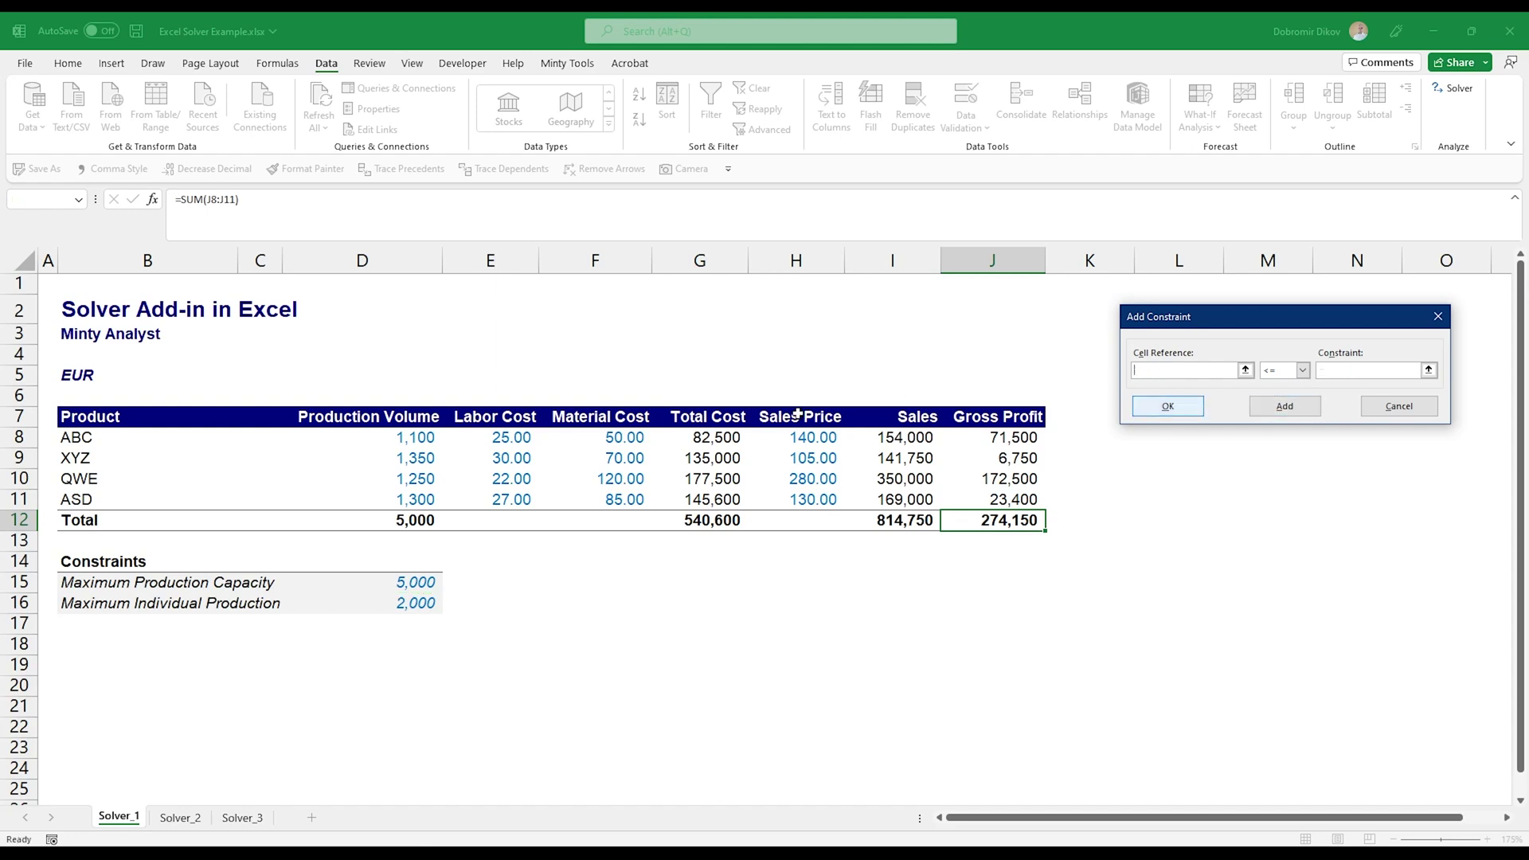
left_click(404, 501)
key("Tab")
key("Tab")
key("Tab")
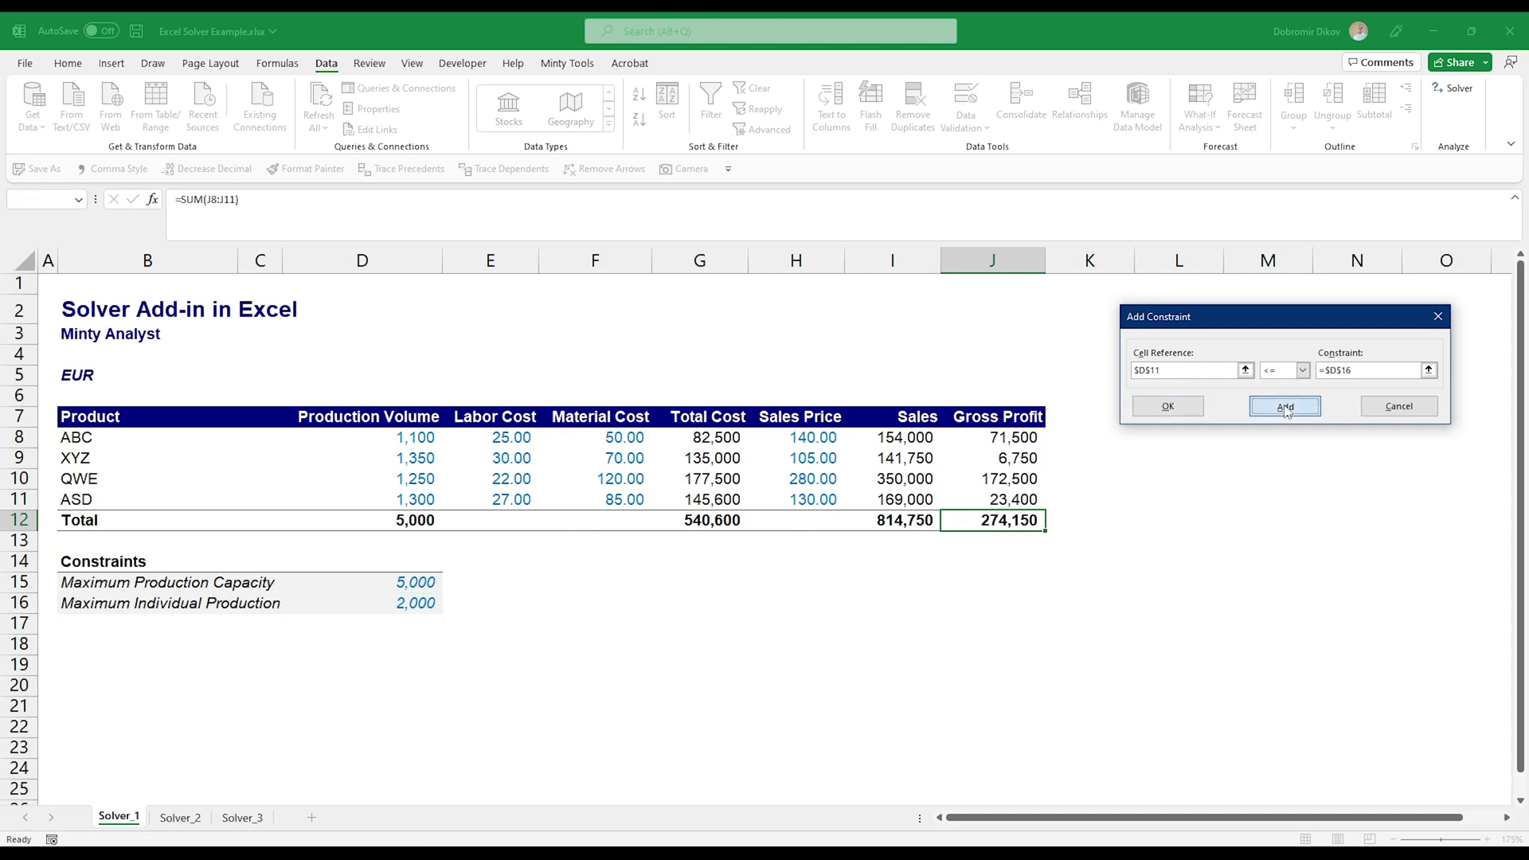
key("Return")
key("Return")
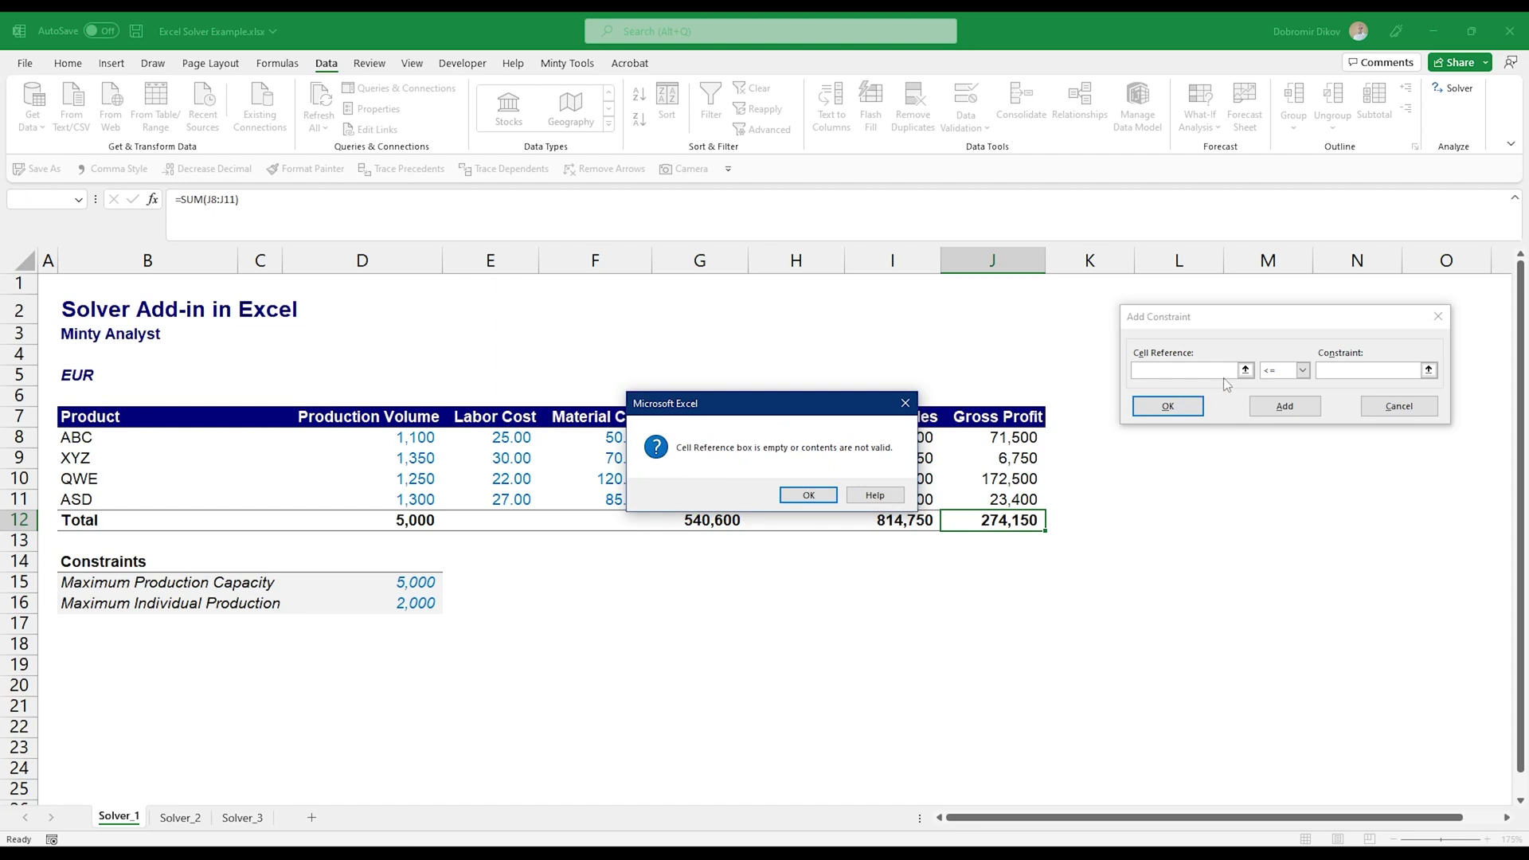
left_click(817, 497)
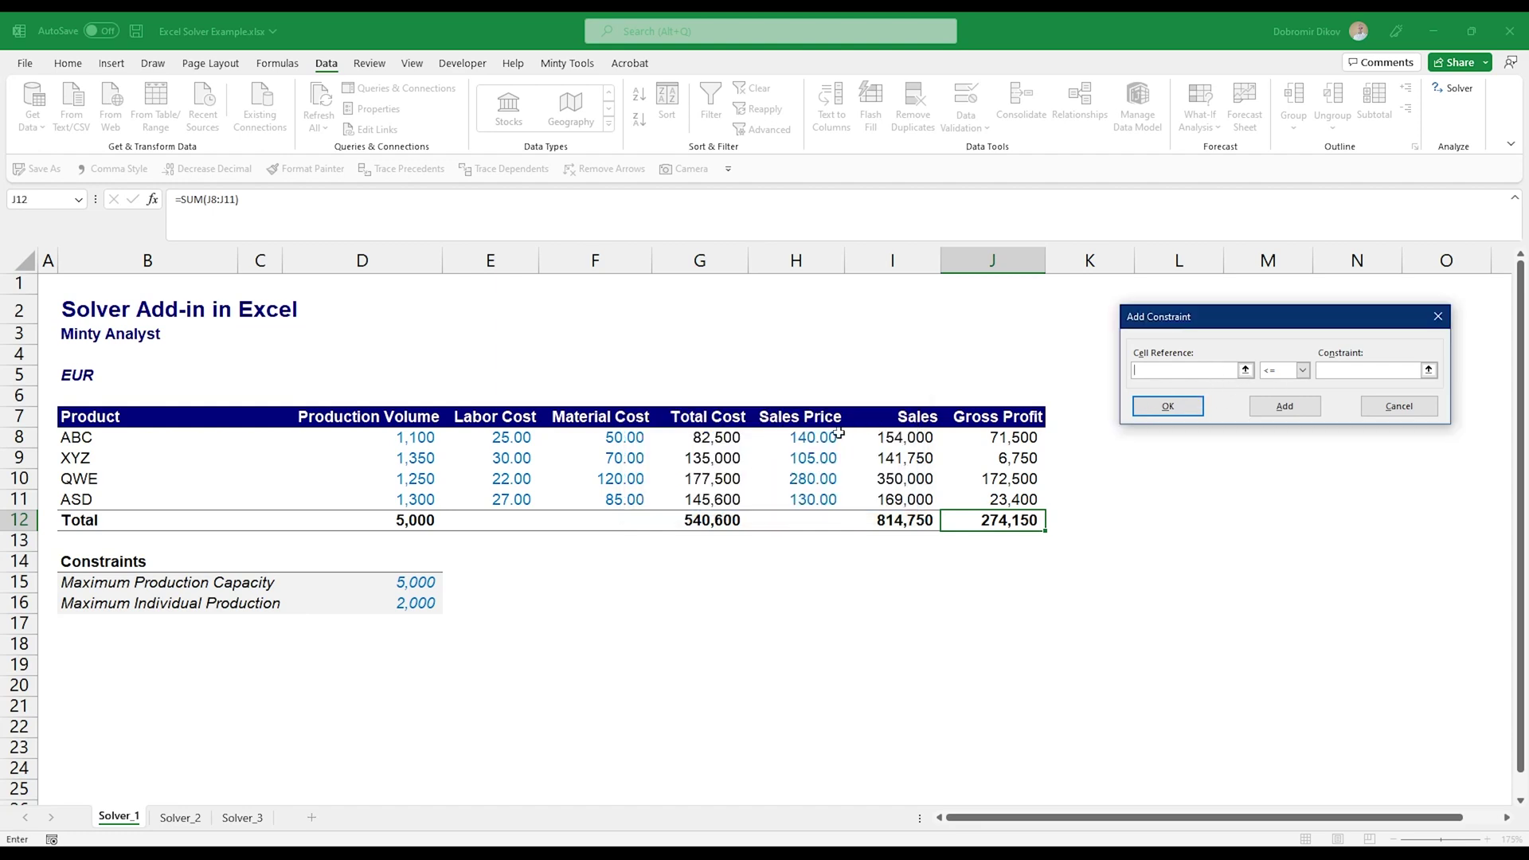
left_click(1398, 409)
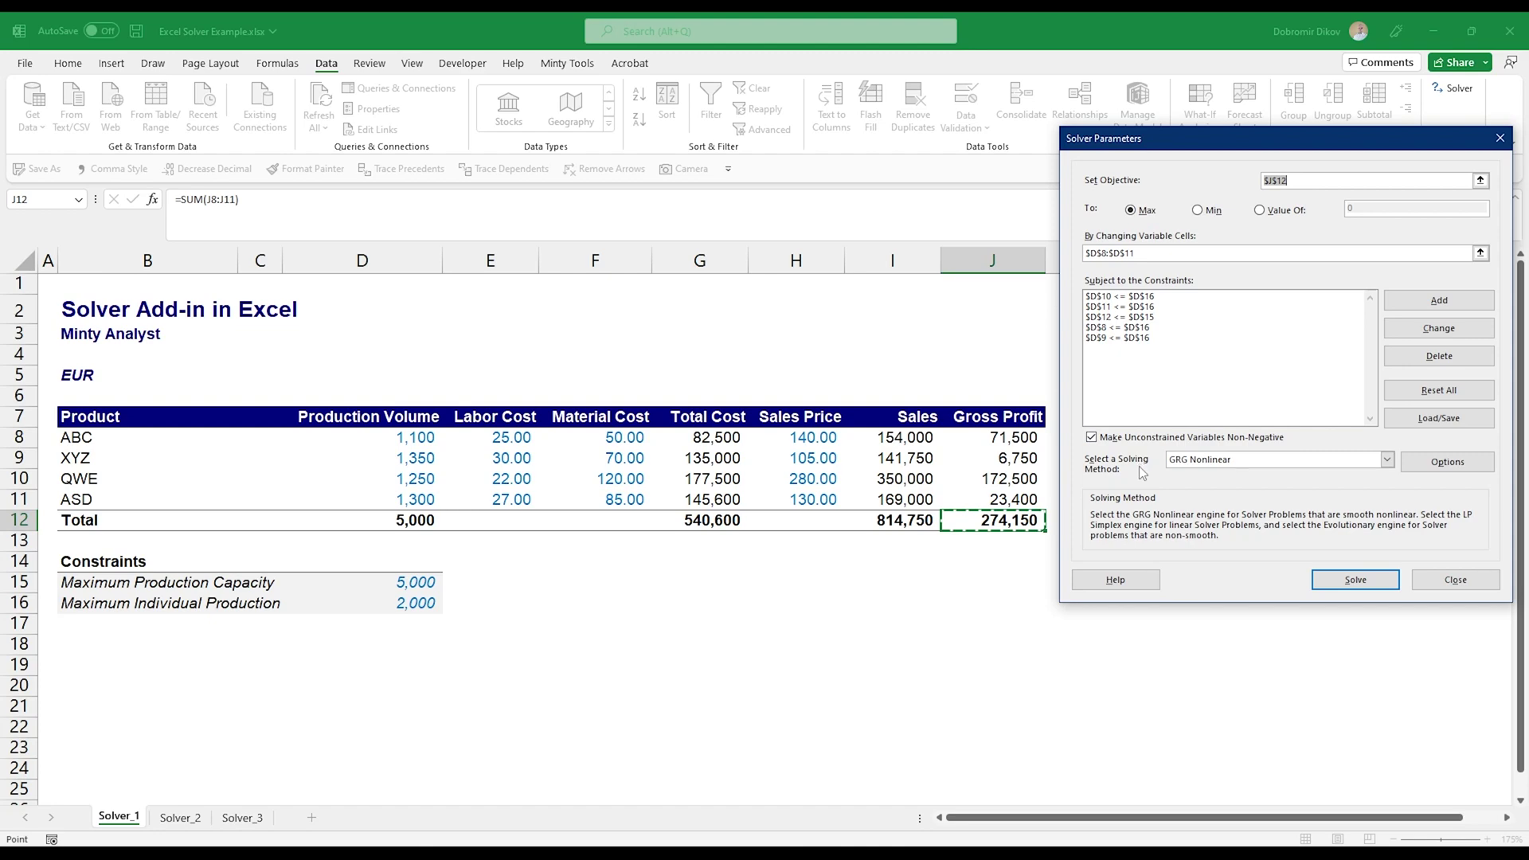
Solve with GRG Nonlinear, giving volumes 2,000, 0, 2,000, 1,000 and profit 424,000
left_click(1142, 473)
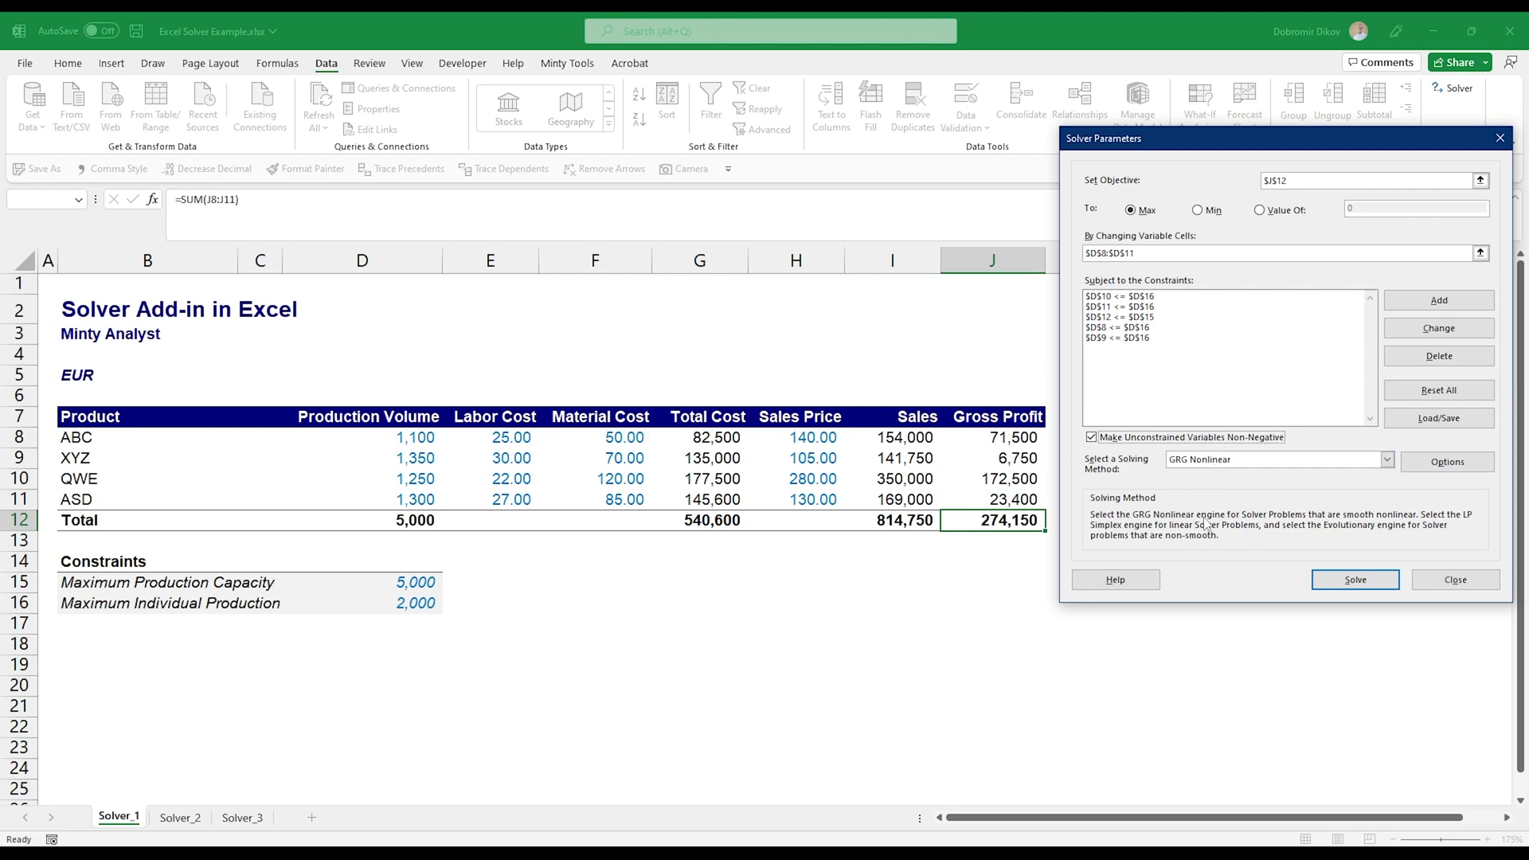
left_click(1211, 466)
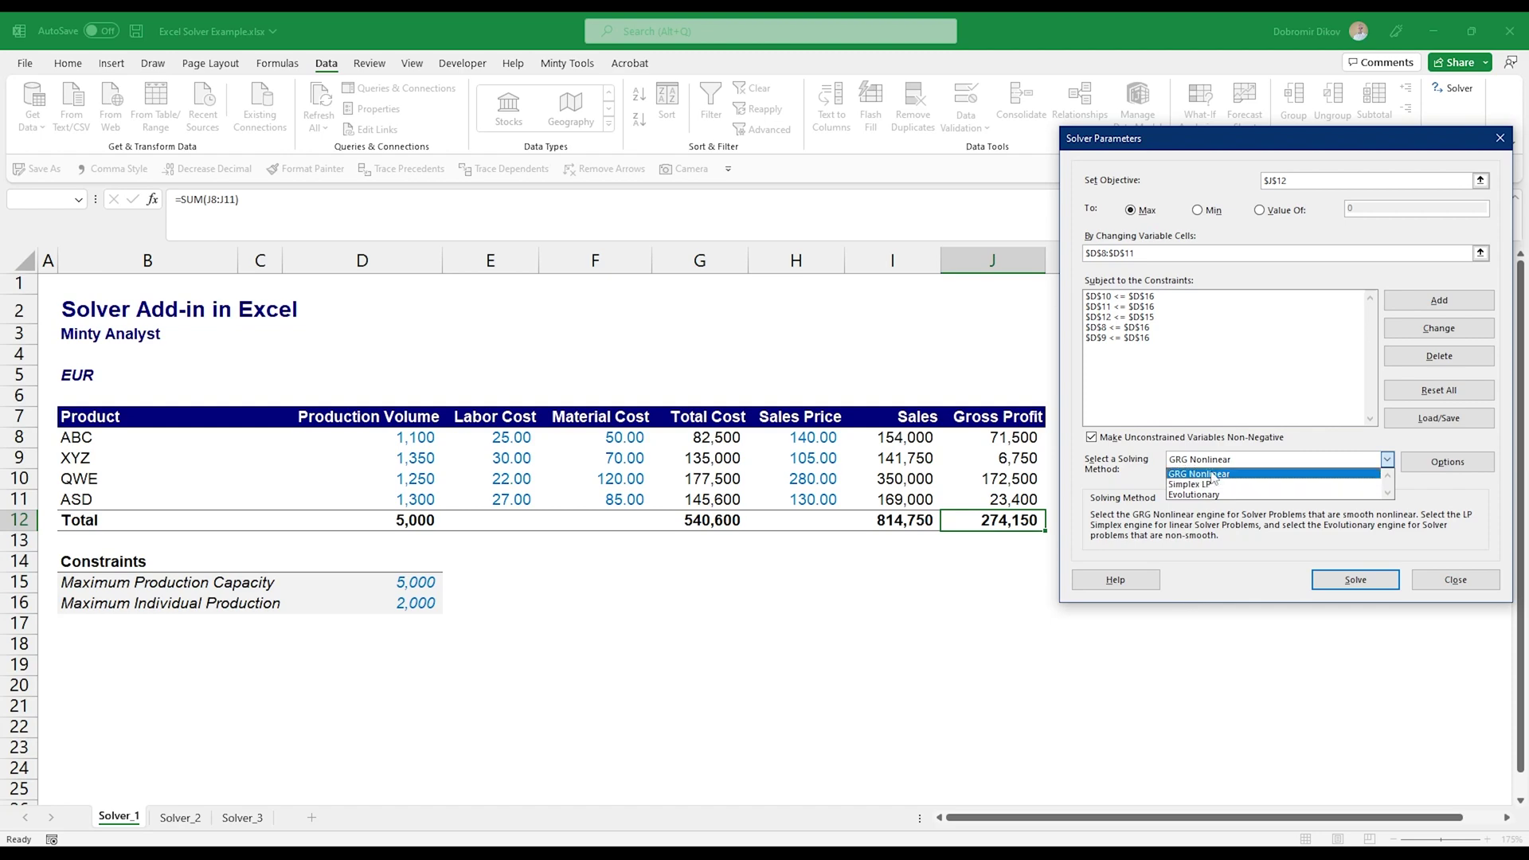
left_click(1253, 471)
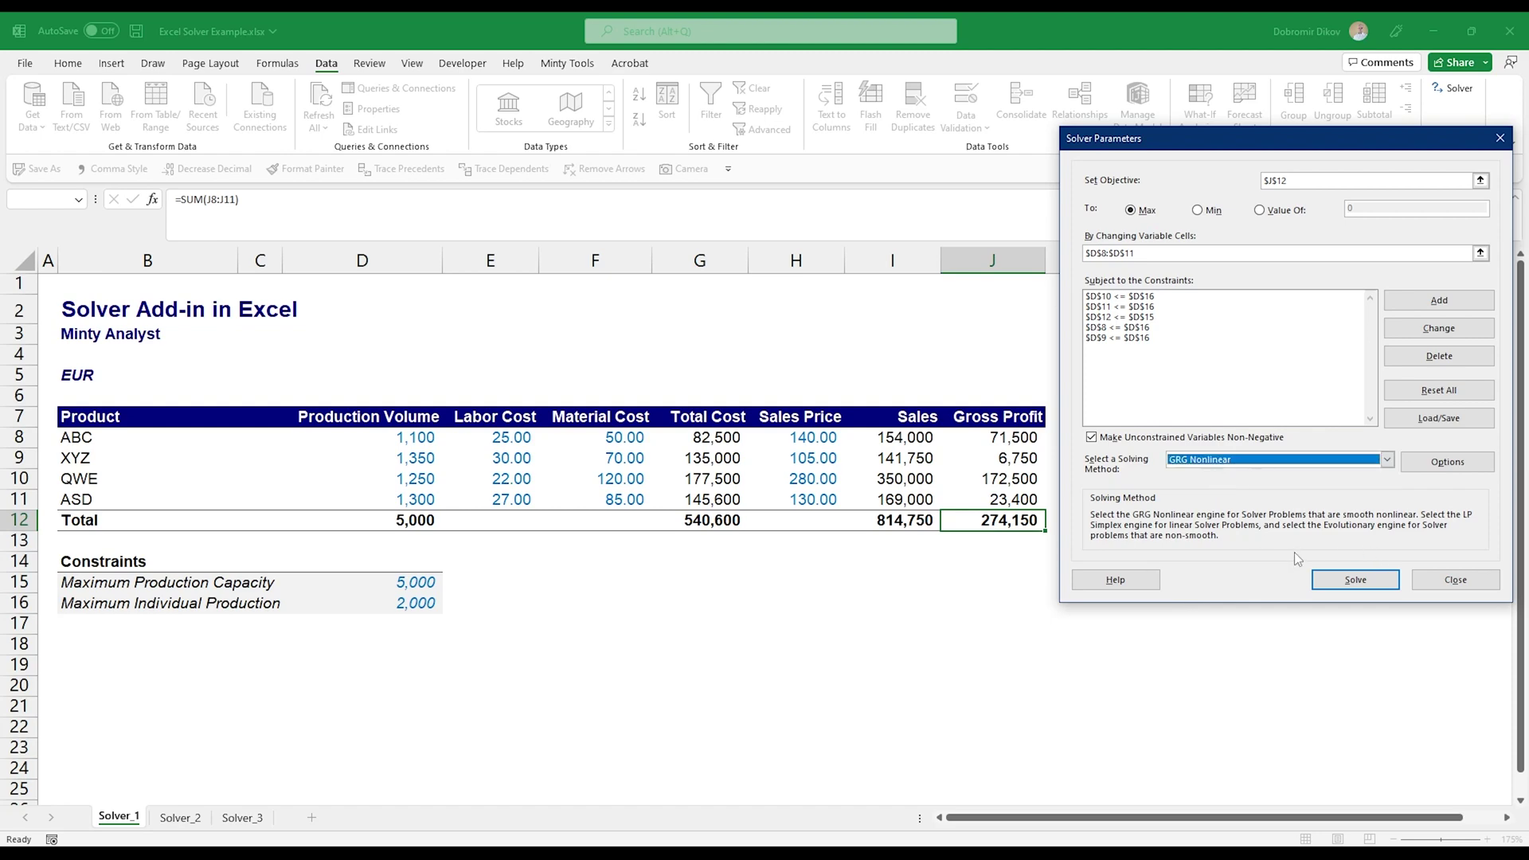
left_click(1354, 580)
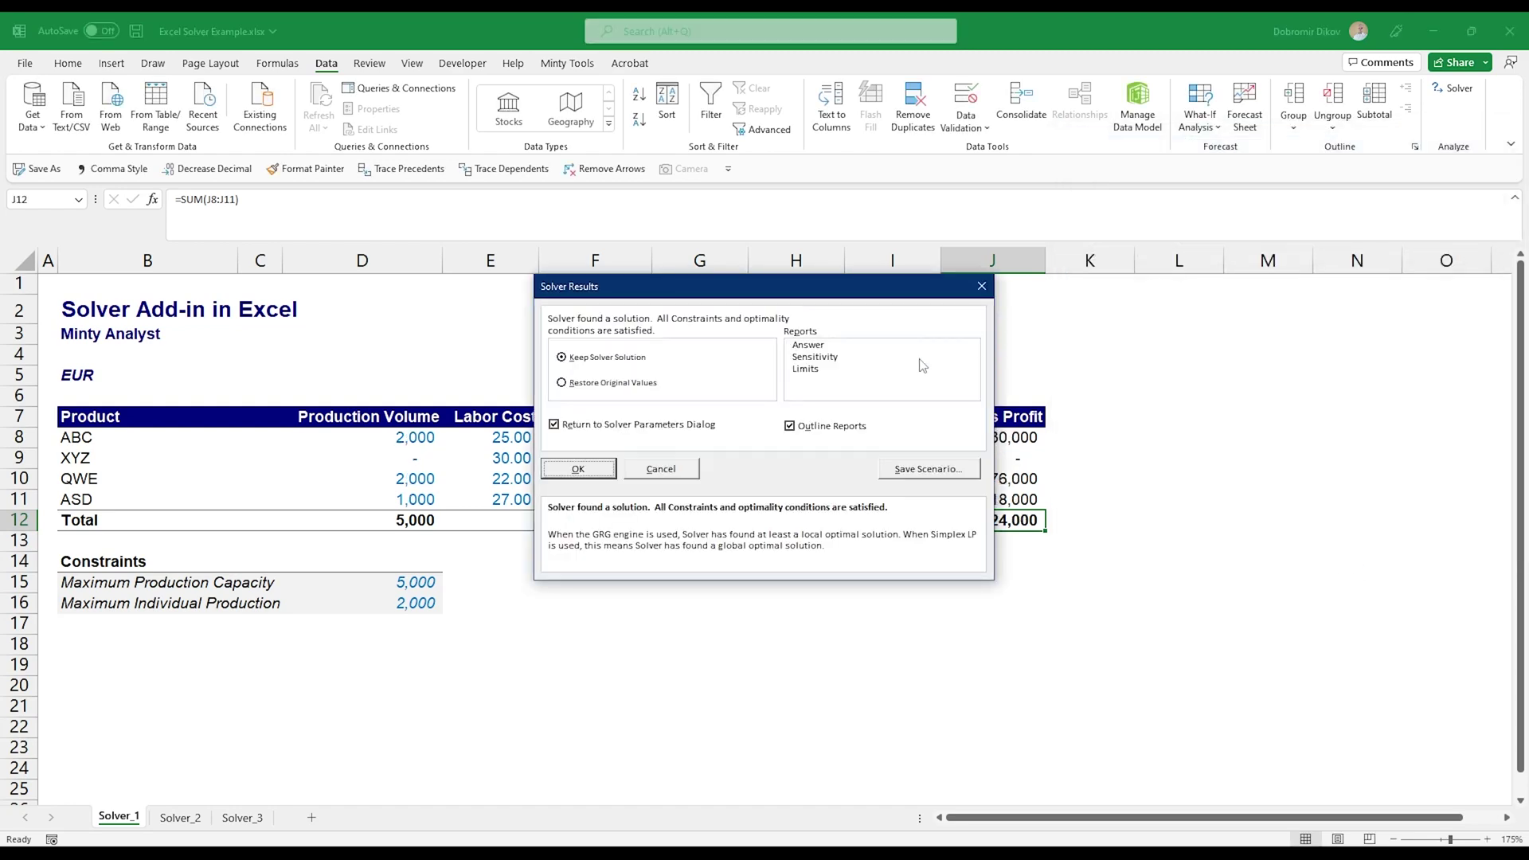
Keep the Solver solution of 424,000 gross profit without returning to Solver Parameters
left_click_drag(717, 287, 1206, 97)
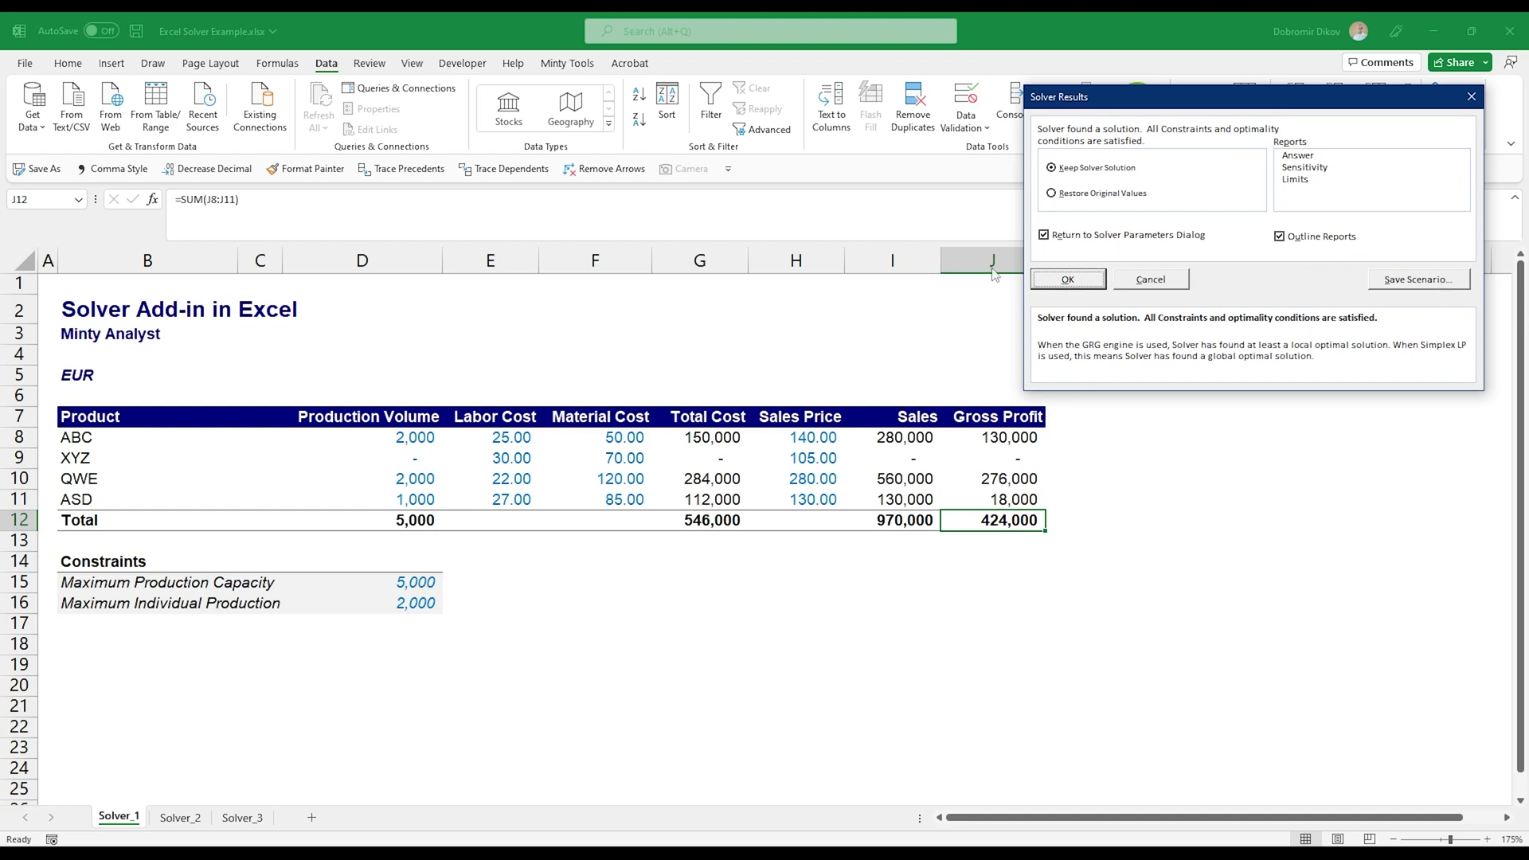
left_click(1067, 235)
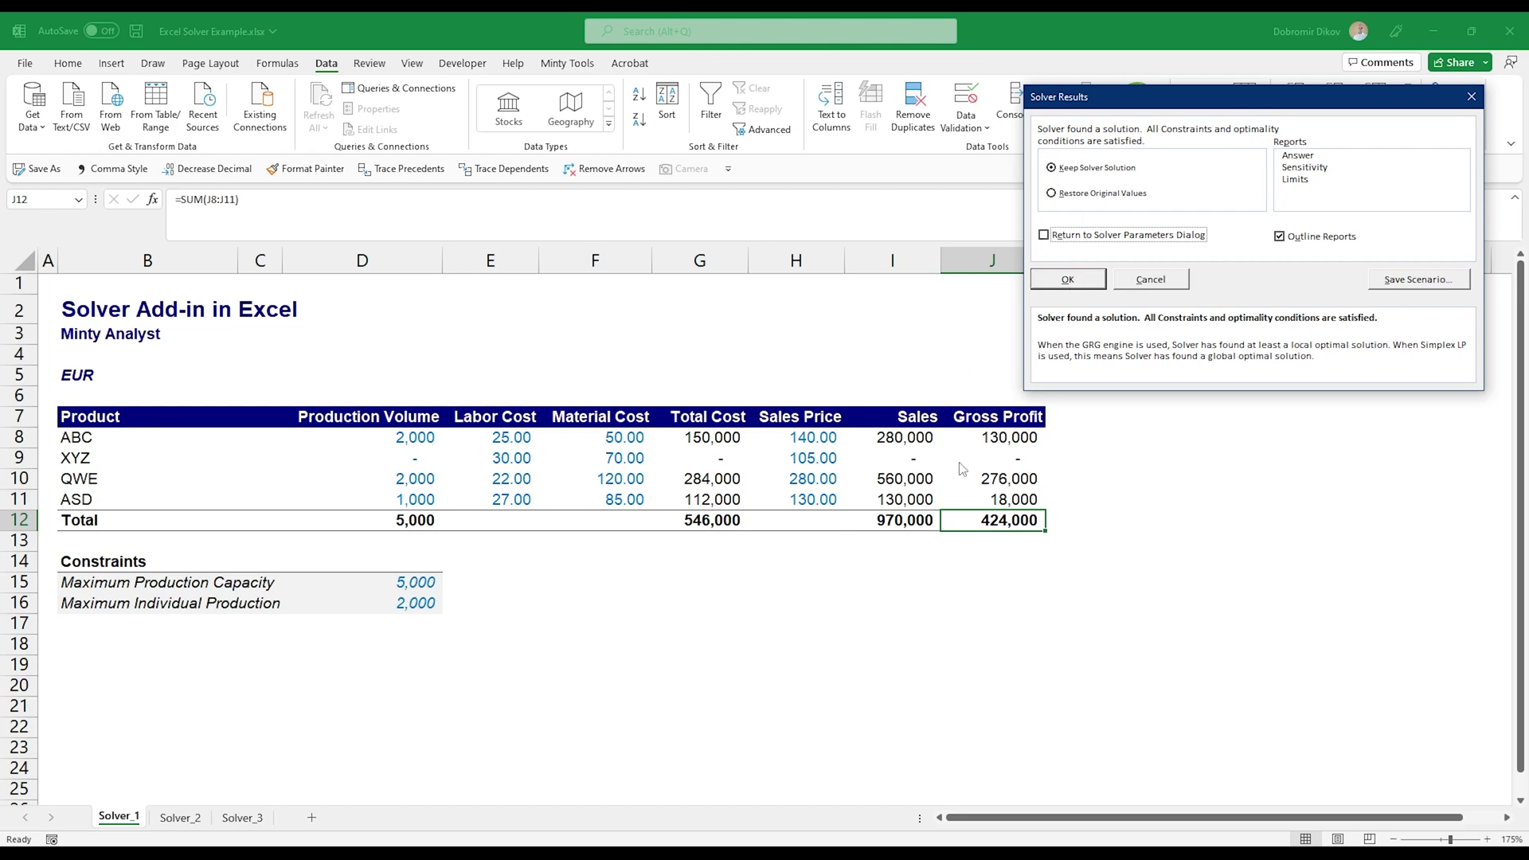
left_click(1063, 196)
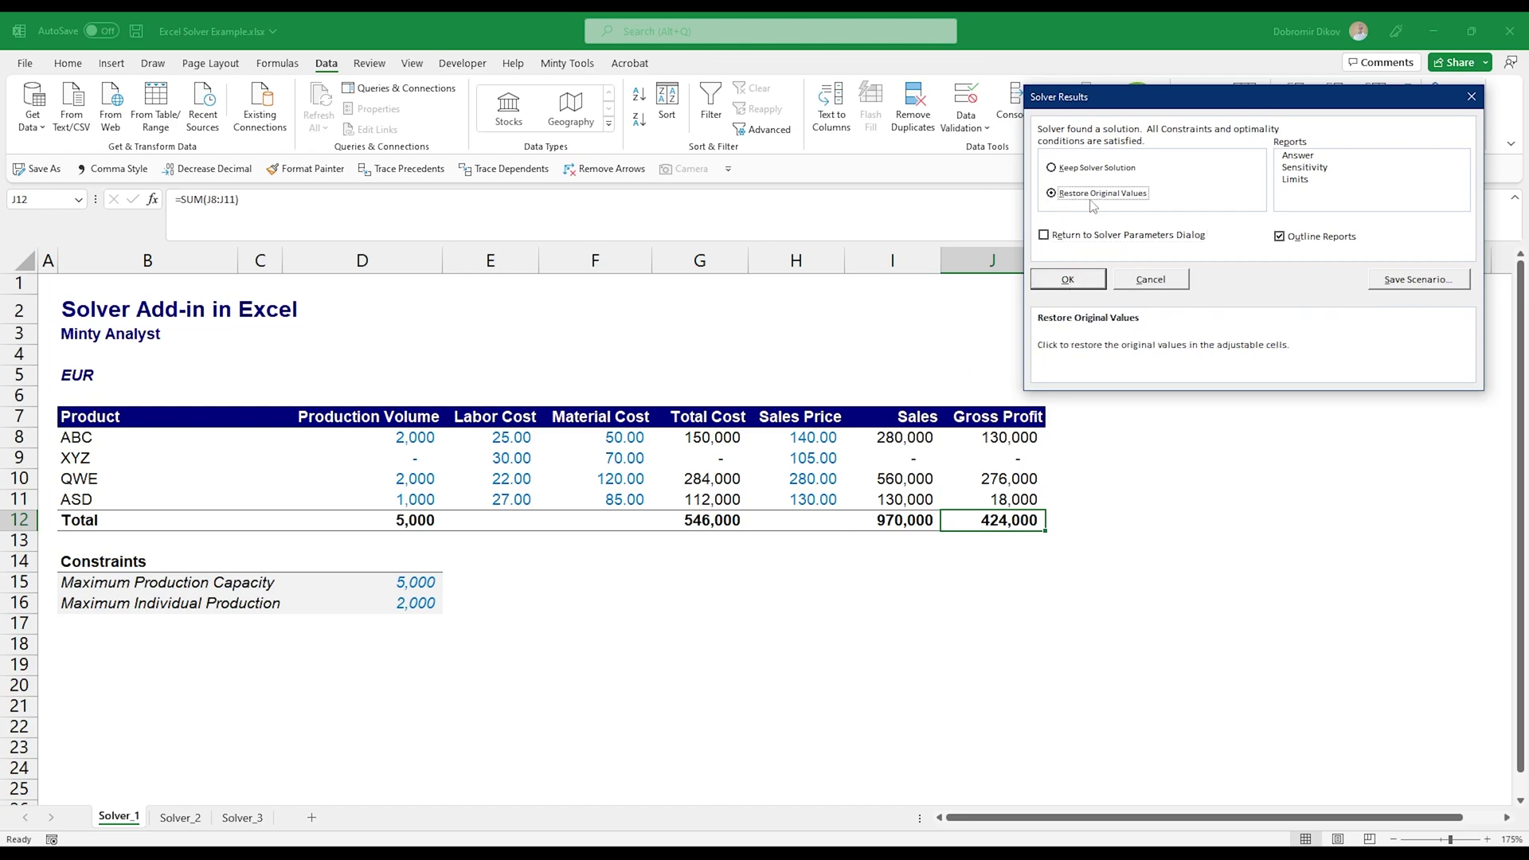
left_click(1097, 170)
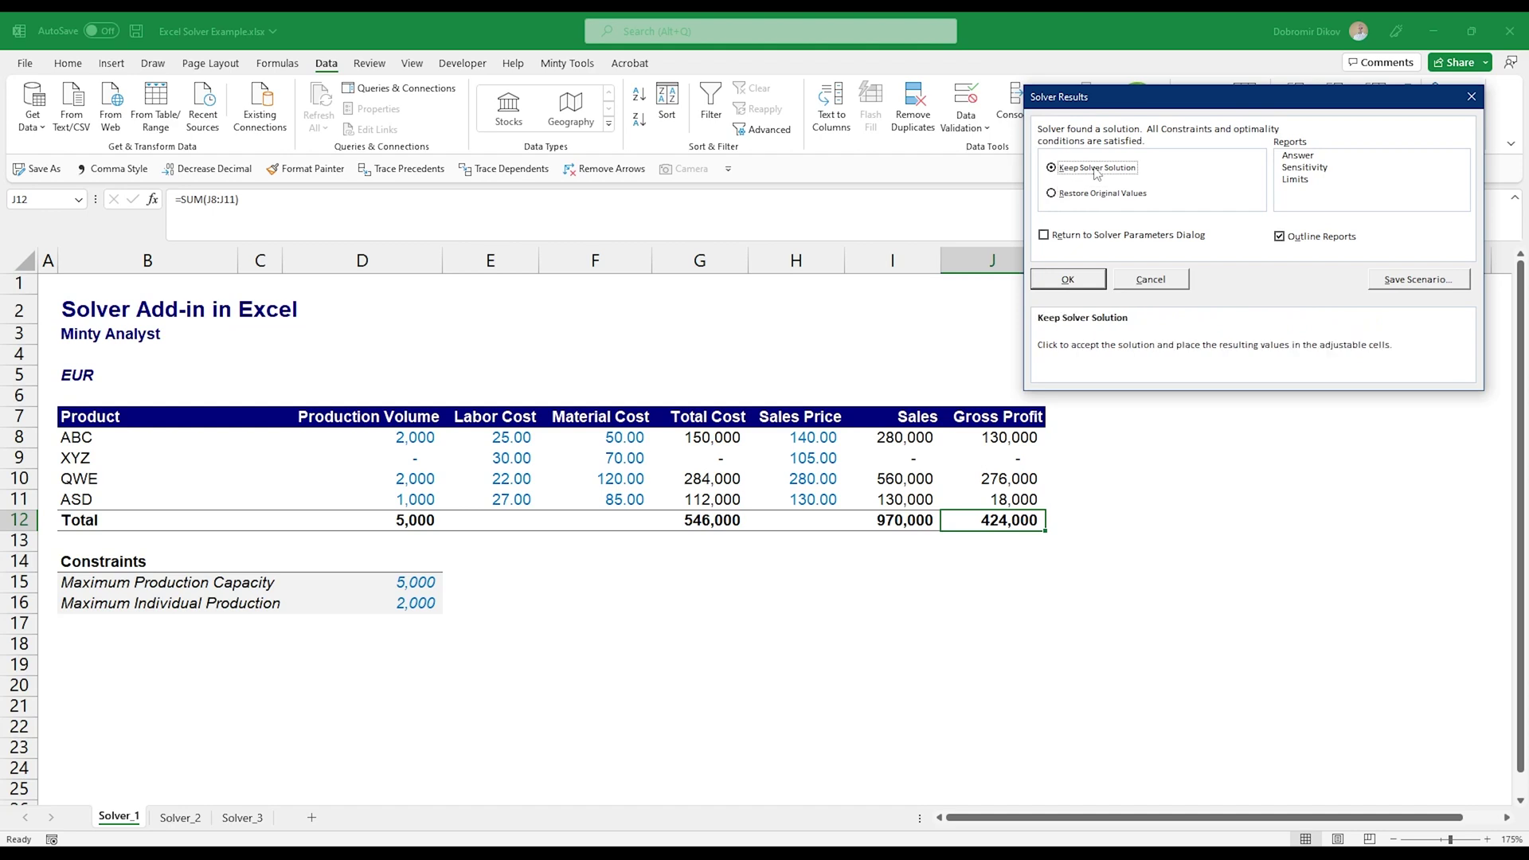
left_click(1088, 282)
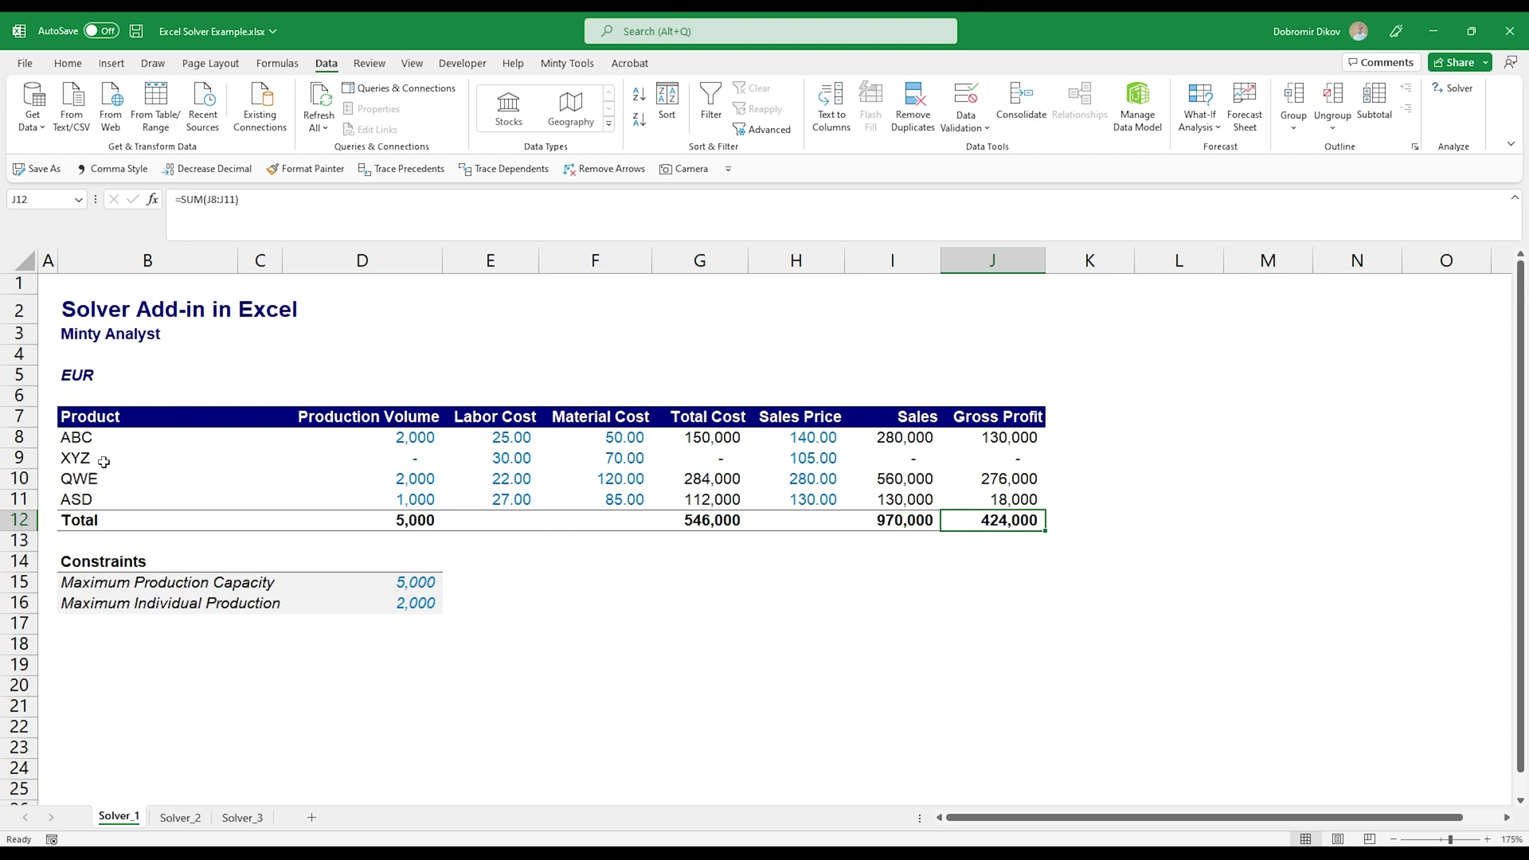
Select the zero-production XYZ row 9, then switch to the Solver_2 sheet
left_click(22, 458)
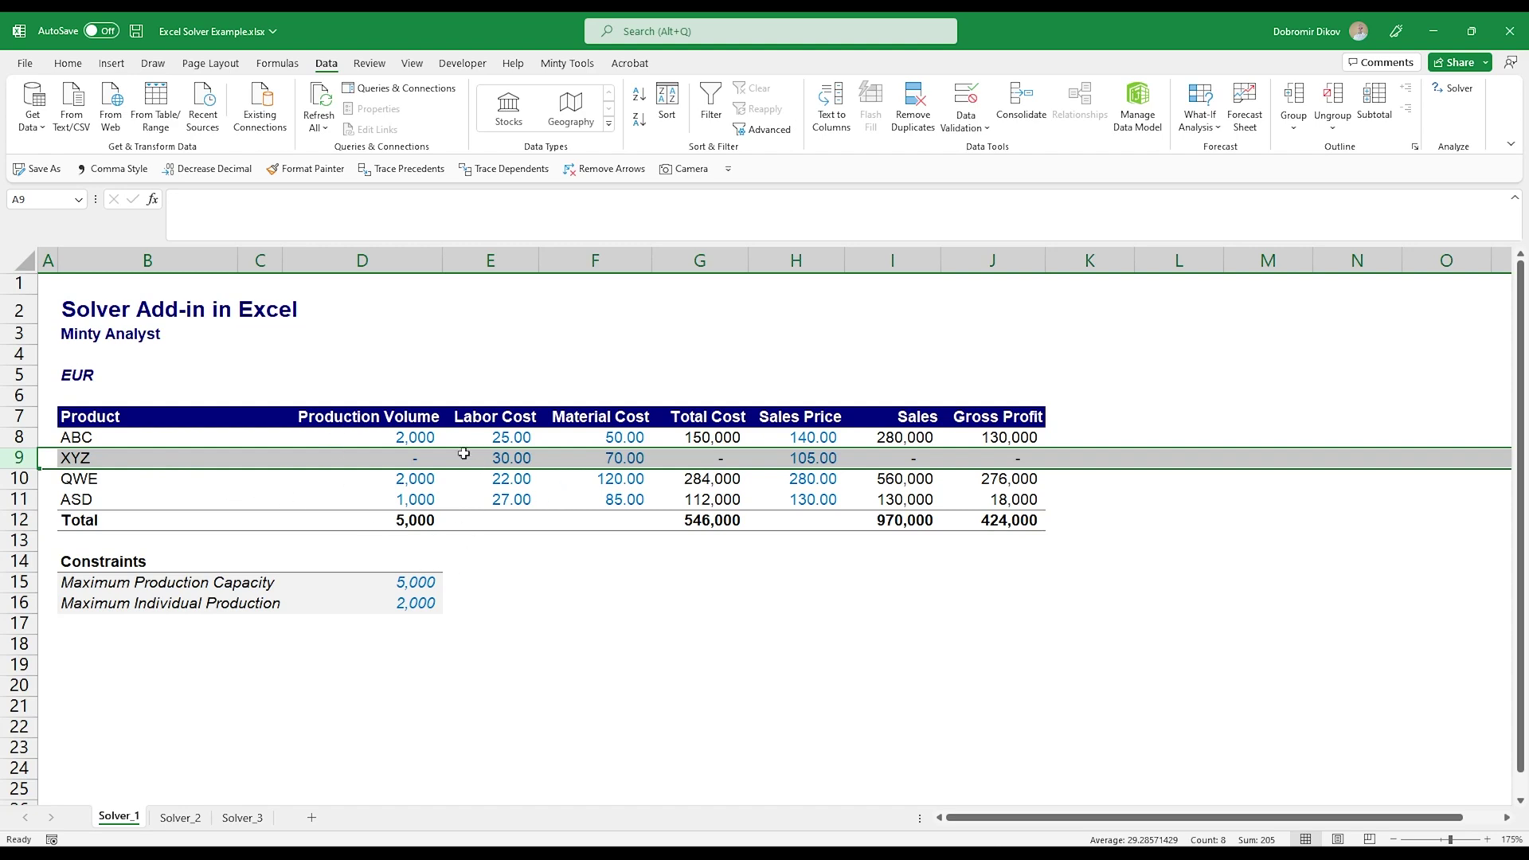
key("ctrl+Page_Down")
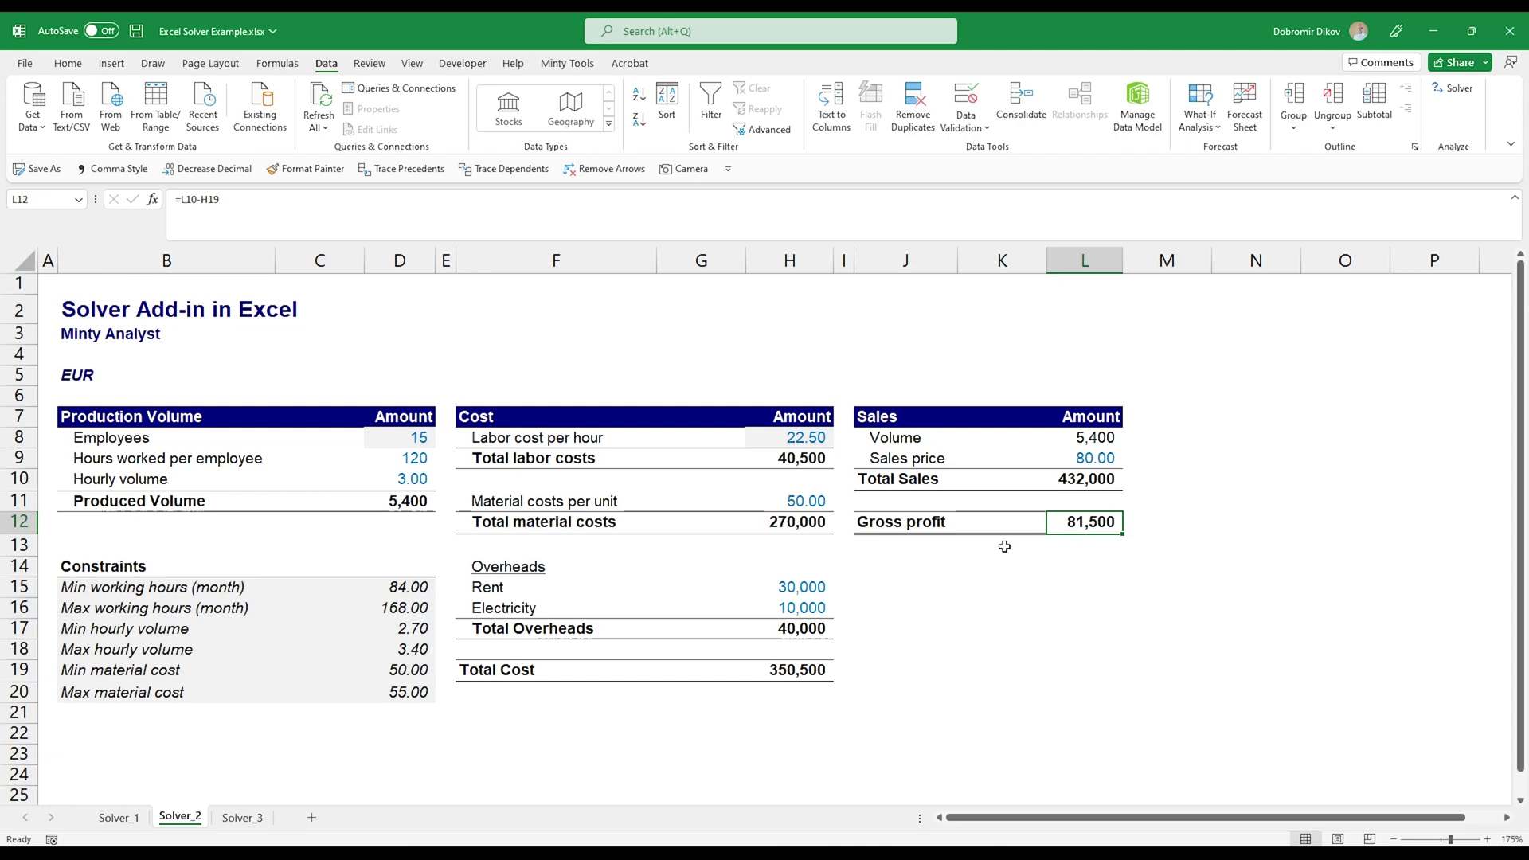
Set Solver on Solver_2 to maximize $L$12 by changing $D$9, $D$10 and $H$11
left_click(1454, 89)
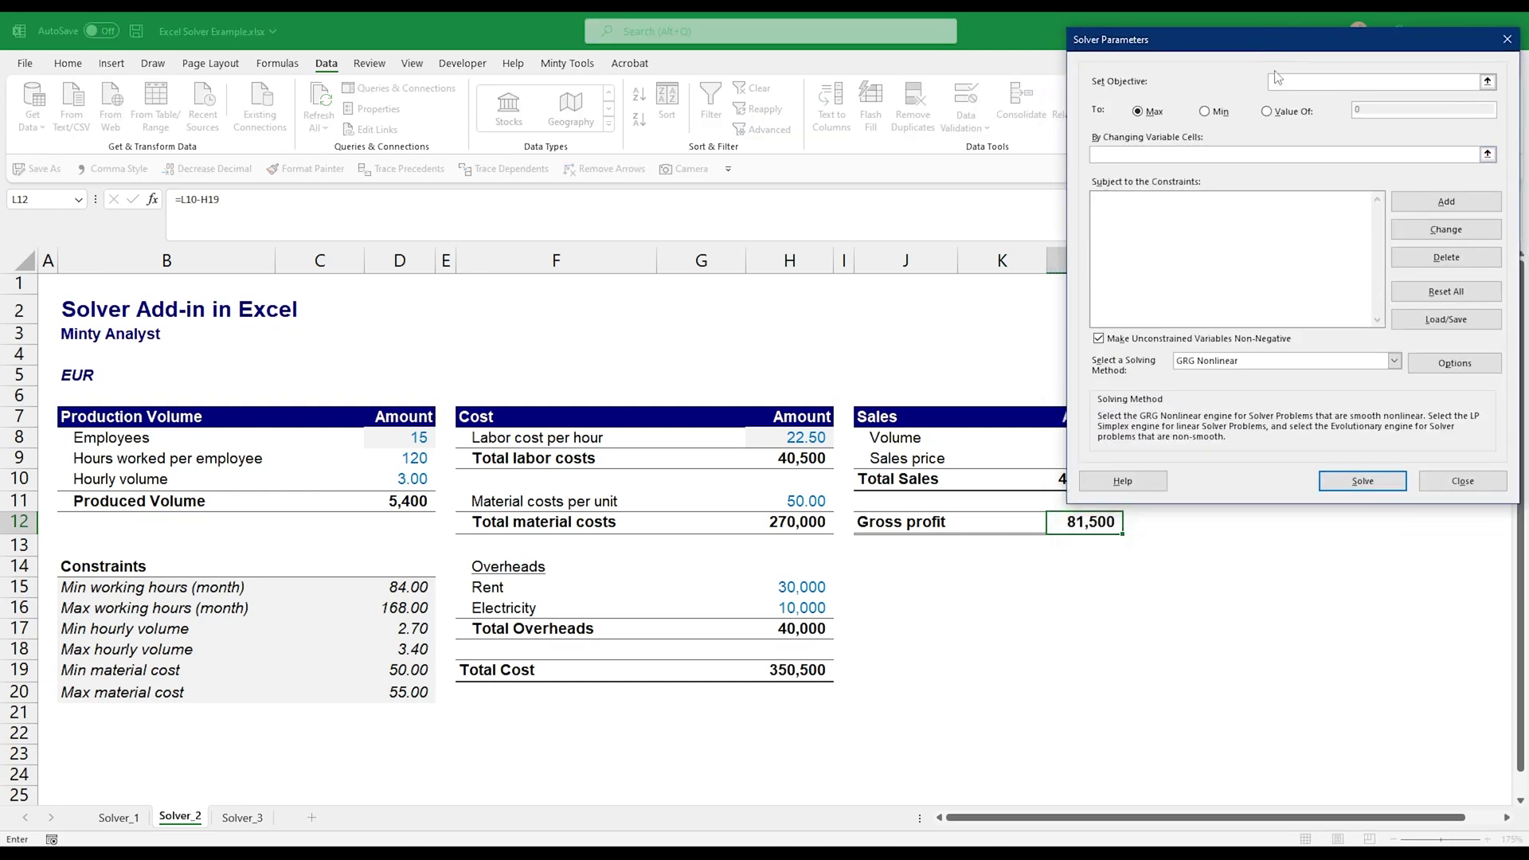
left_click_drag(1239, 43, 1234, 115)
left_click(1084, 522)
left_click(1172, 220)
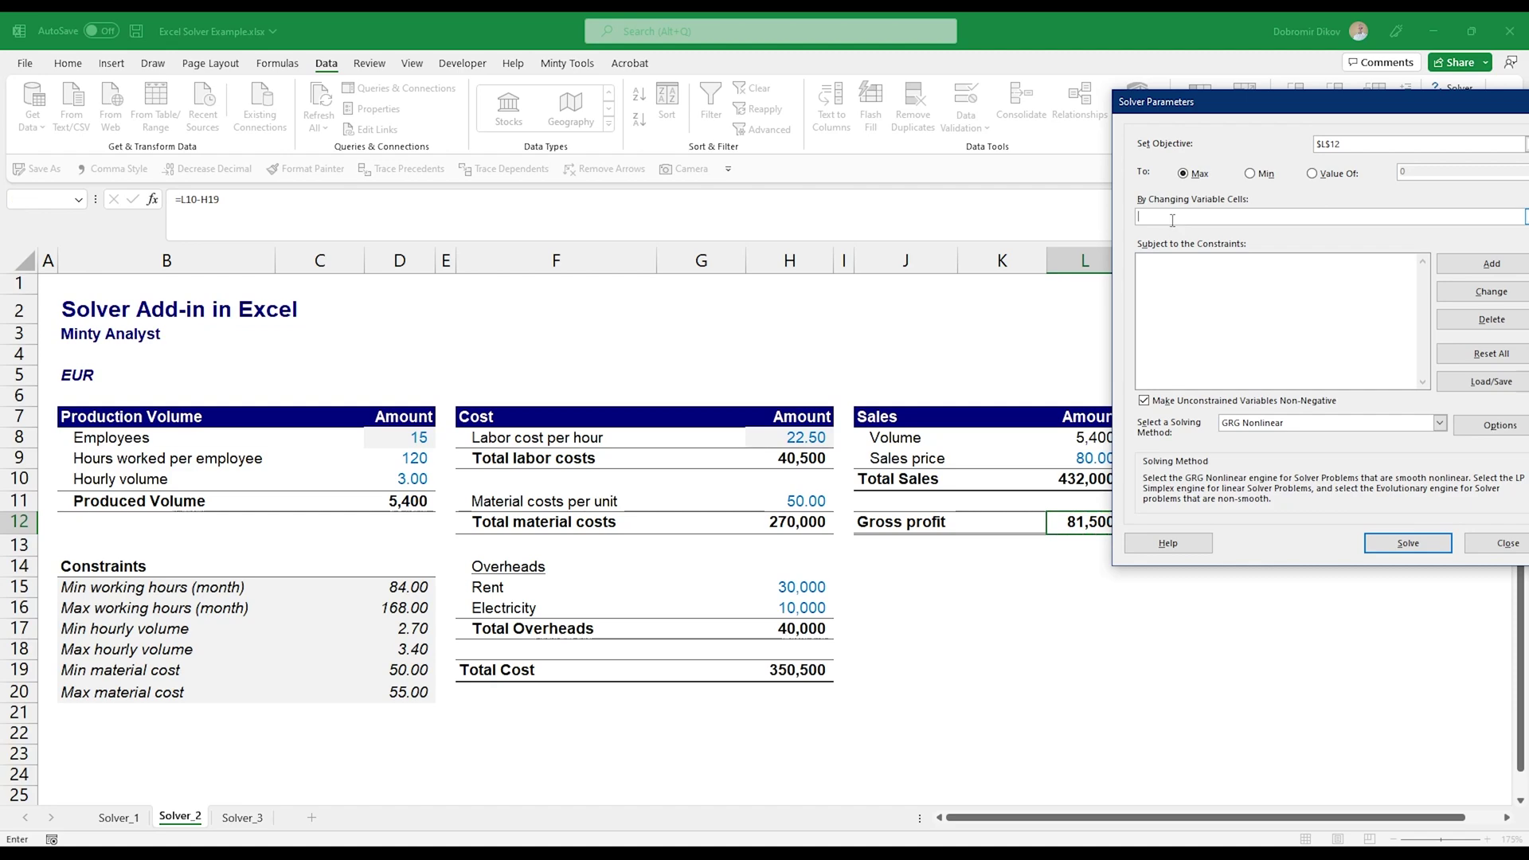
left_click(390, 462)
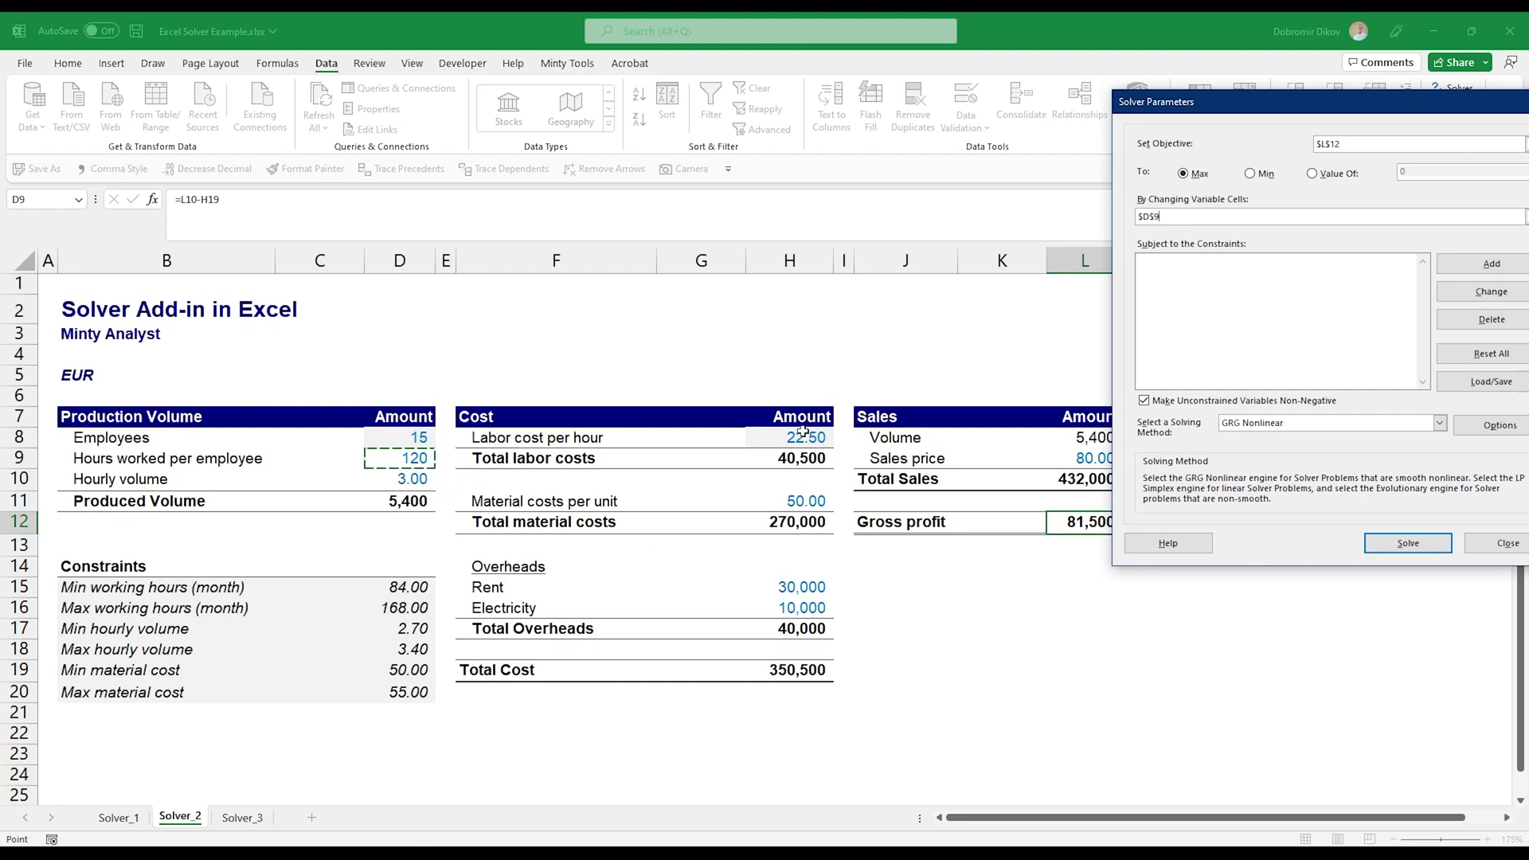
type(",")
left_click(402, 479)
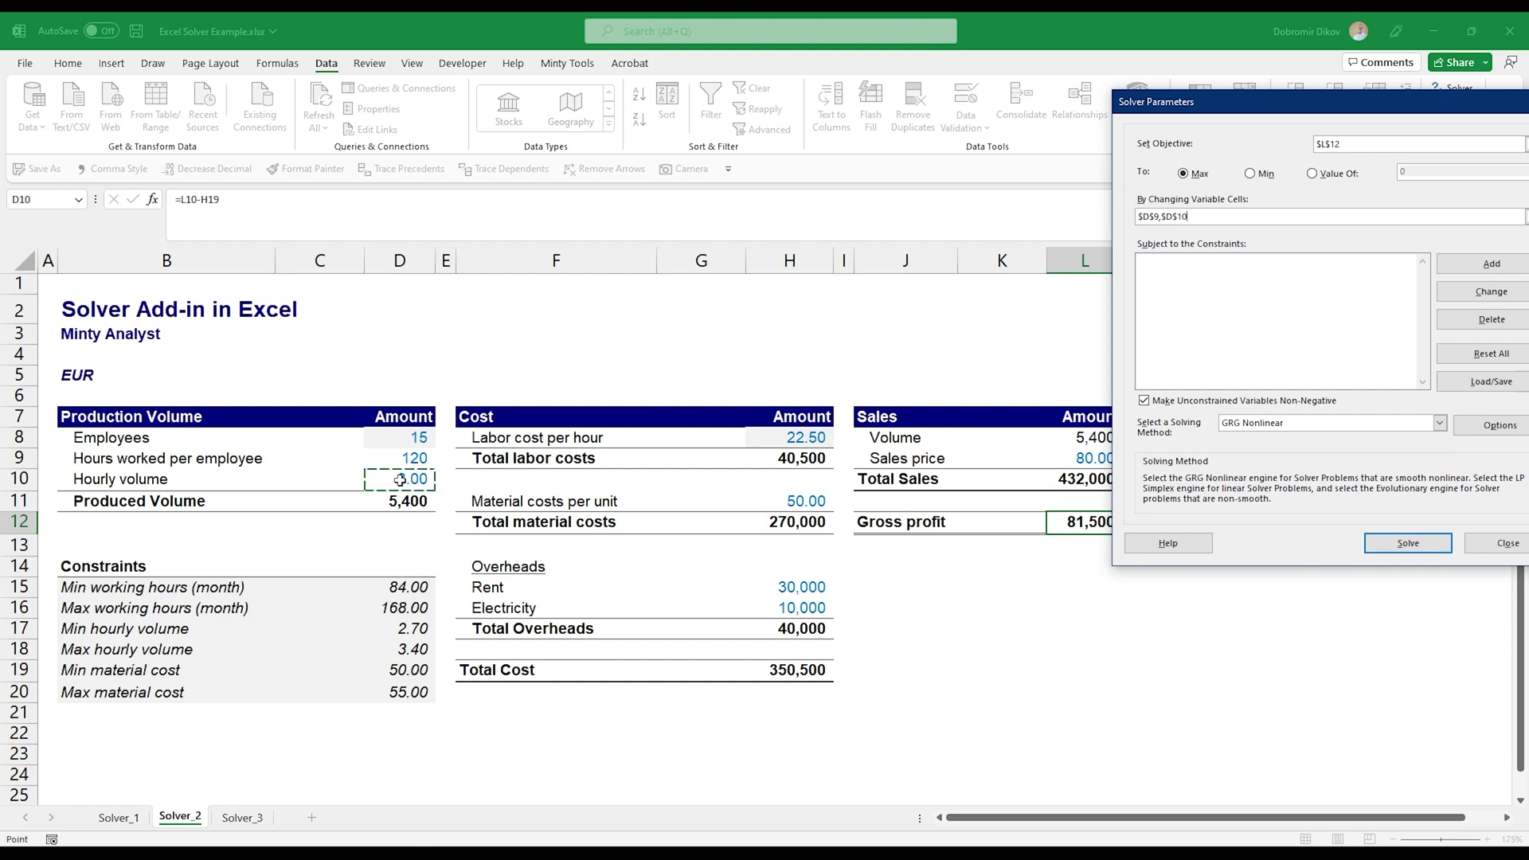
type(",")
left_click(800, 502)
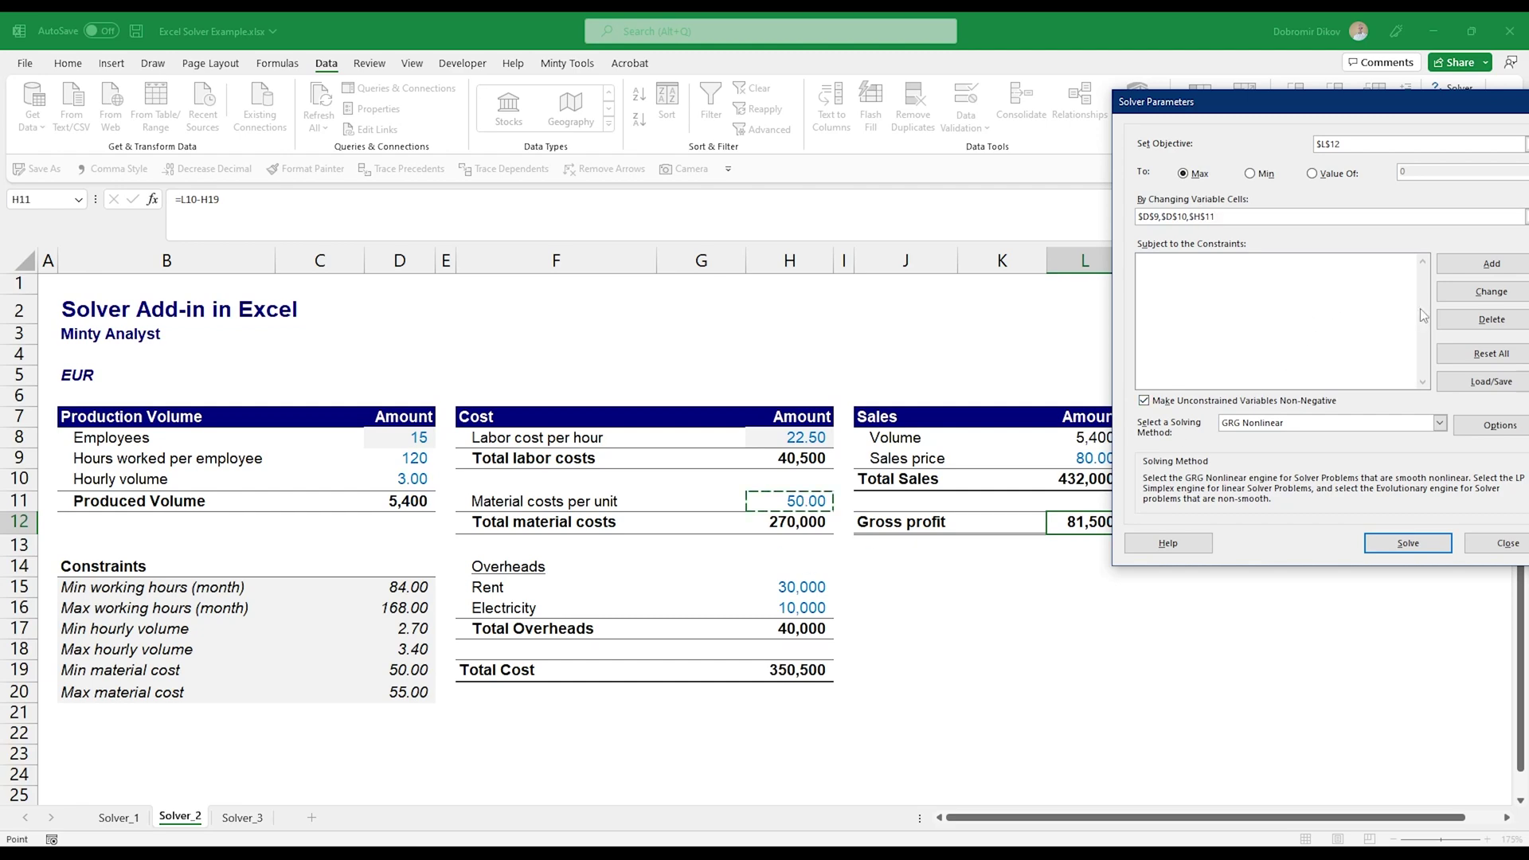
left_click(1465, 265)
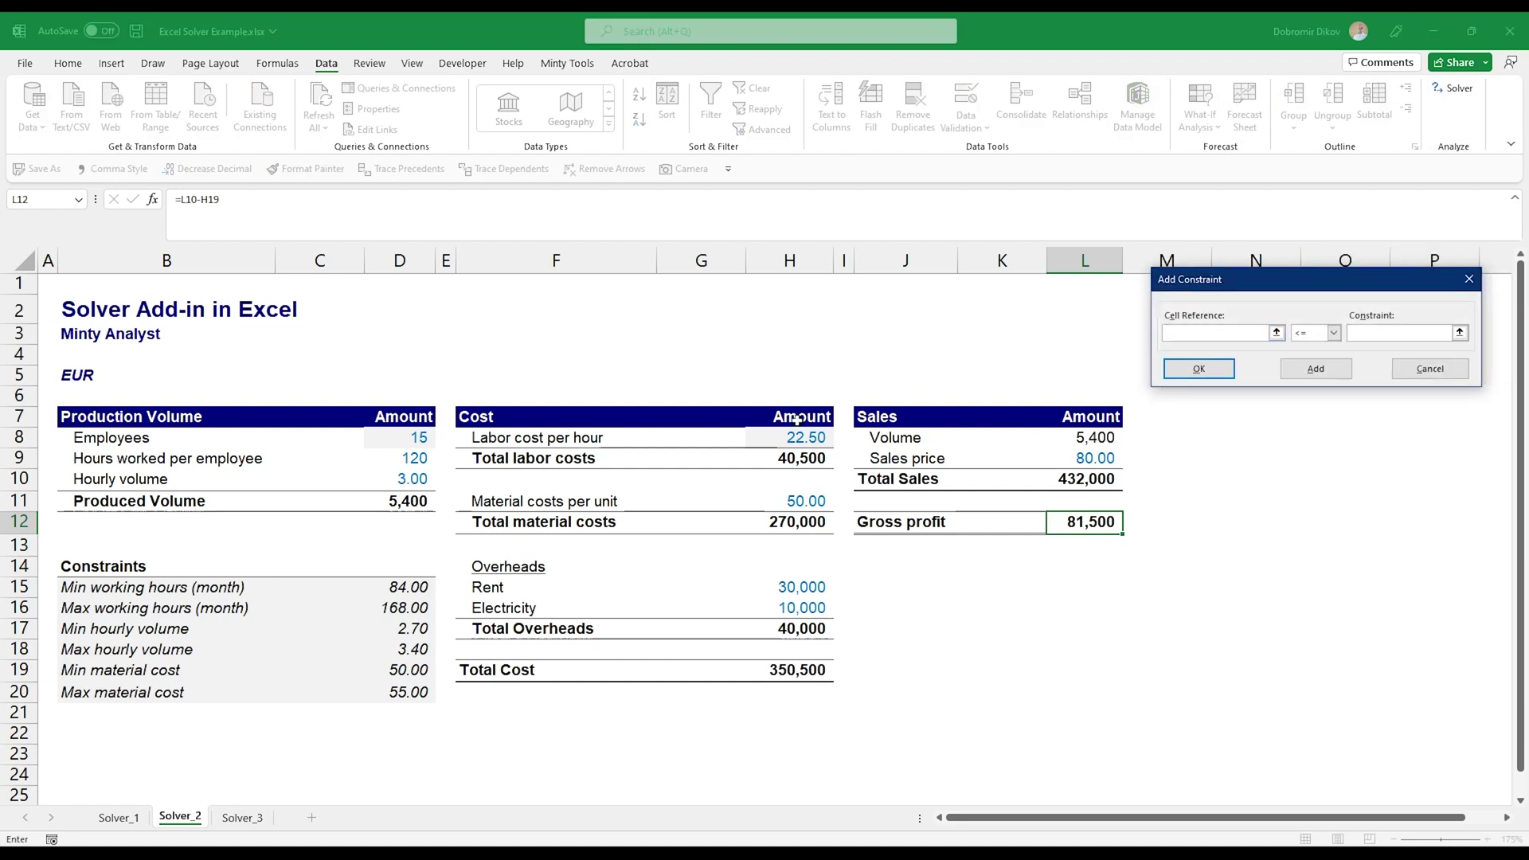
Bound hours worked D9 between minimum D15 and maximum D16
left_click(391, 462)
key("Tab")
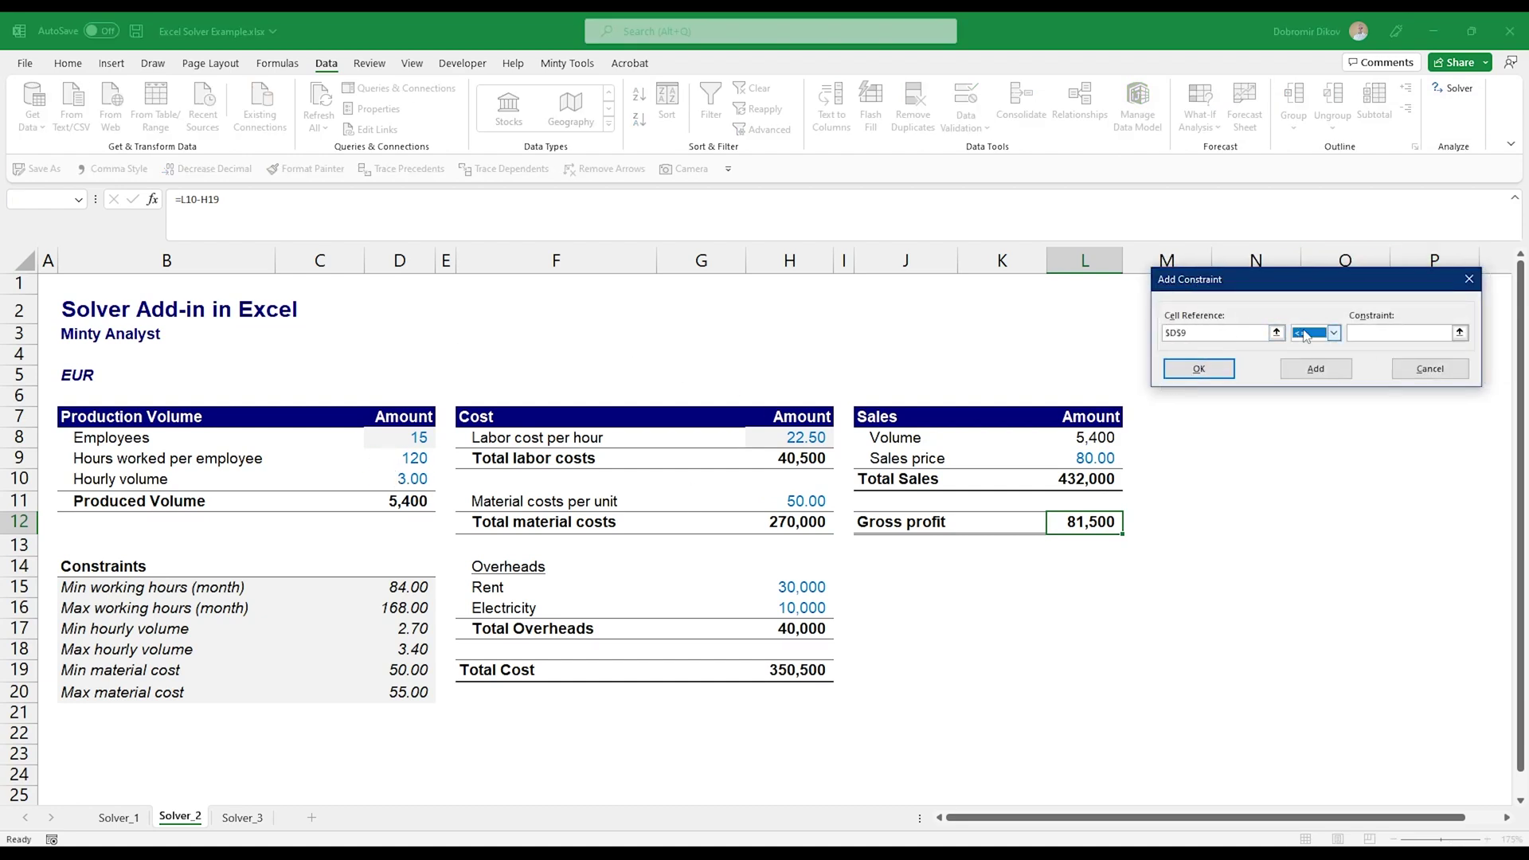
key("Tab")
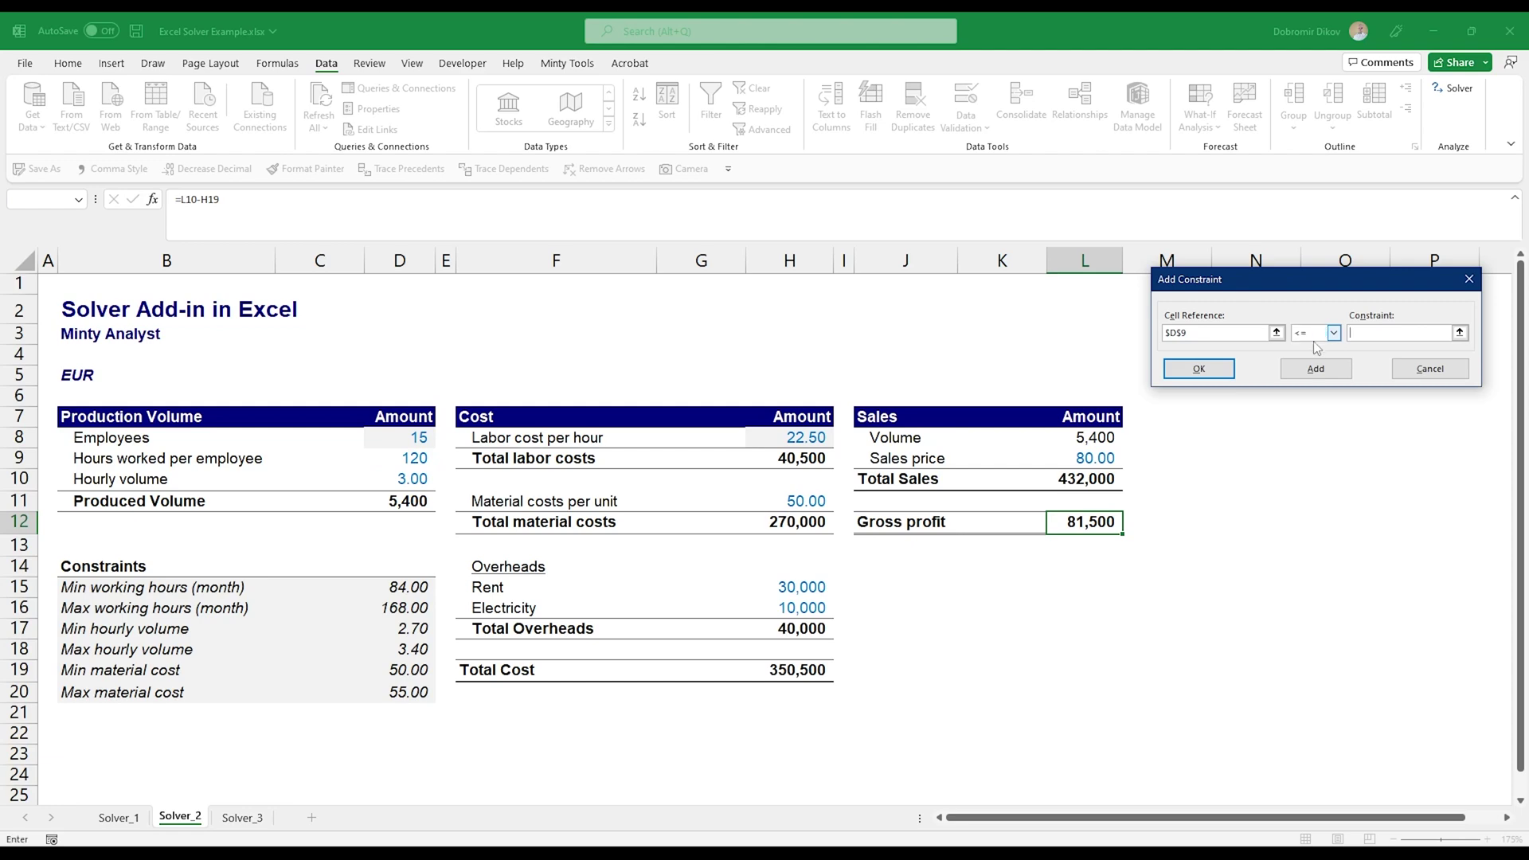
left_click(402, 610)
key("alt+a")
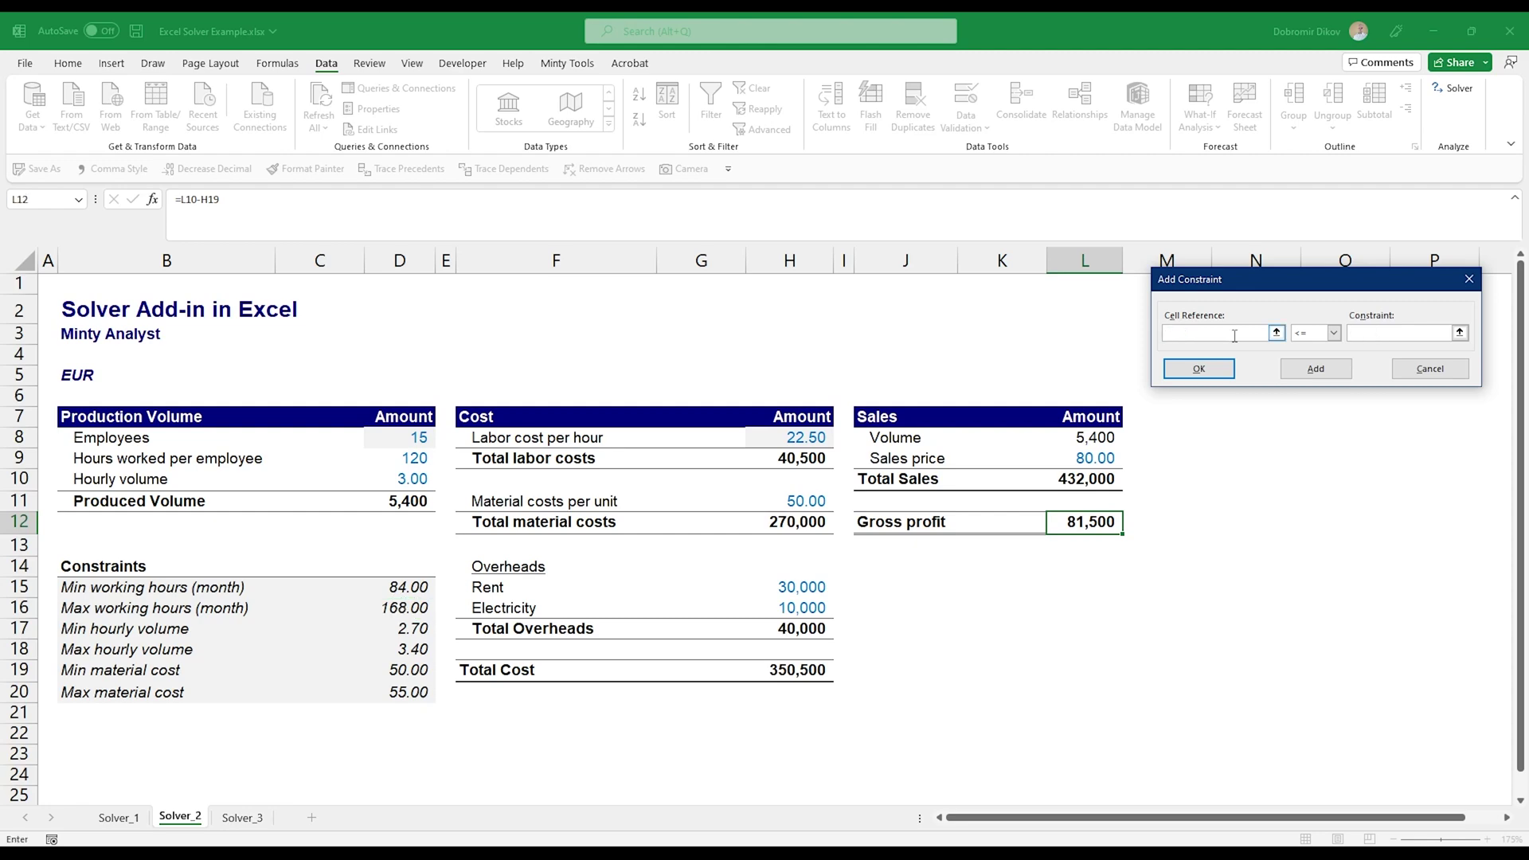
left_click(407, 455)
left_click(1334, 332)
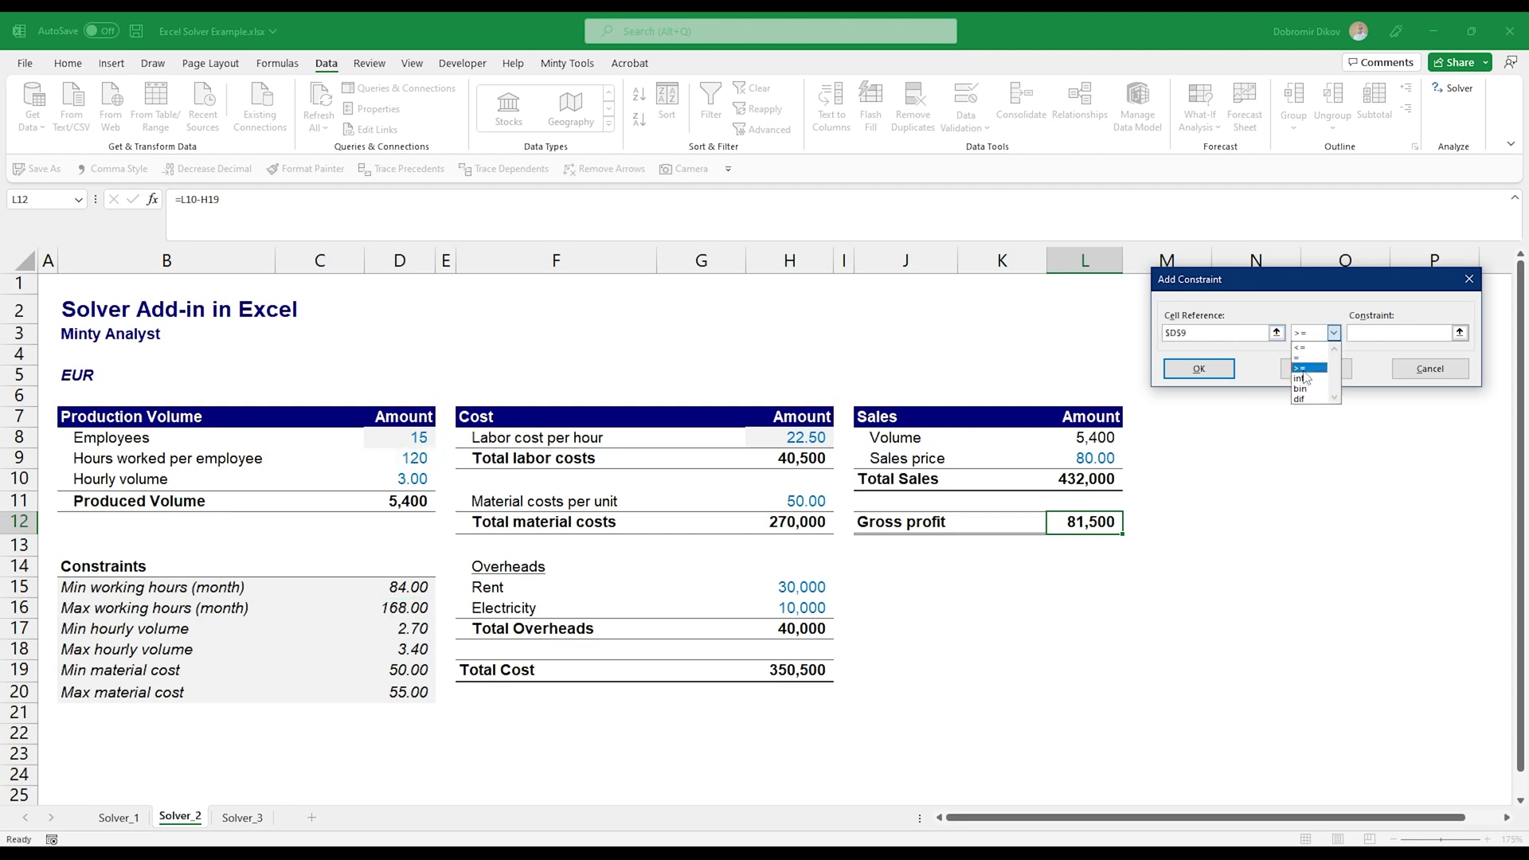
left_click(1313, 369)
left_click(1378, 334)
left_click(419, 587)
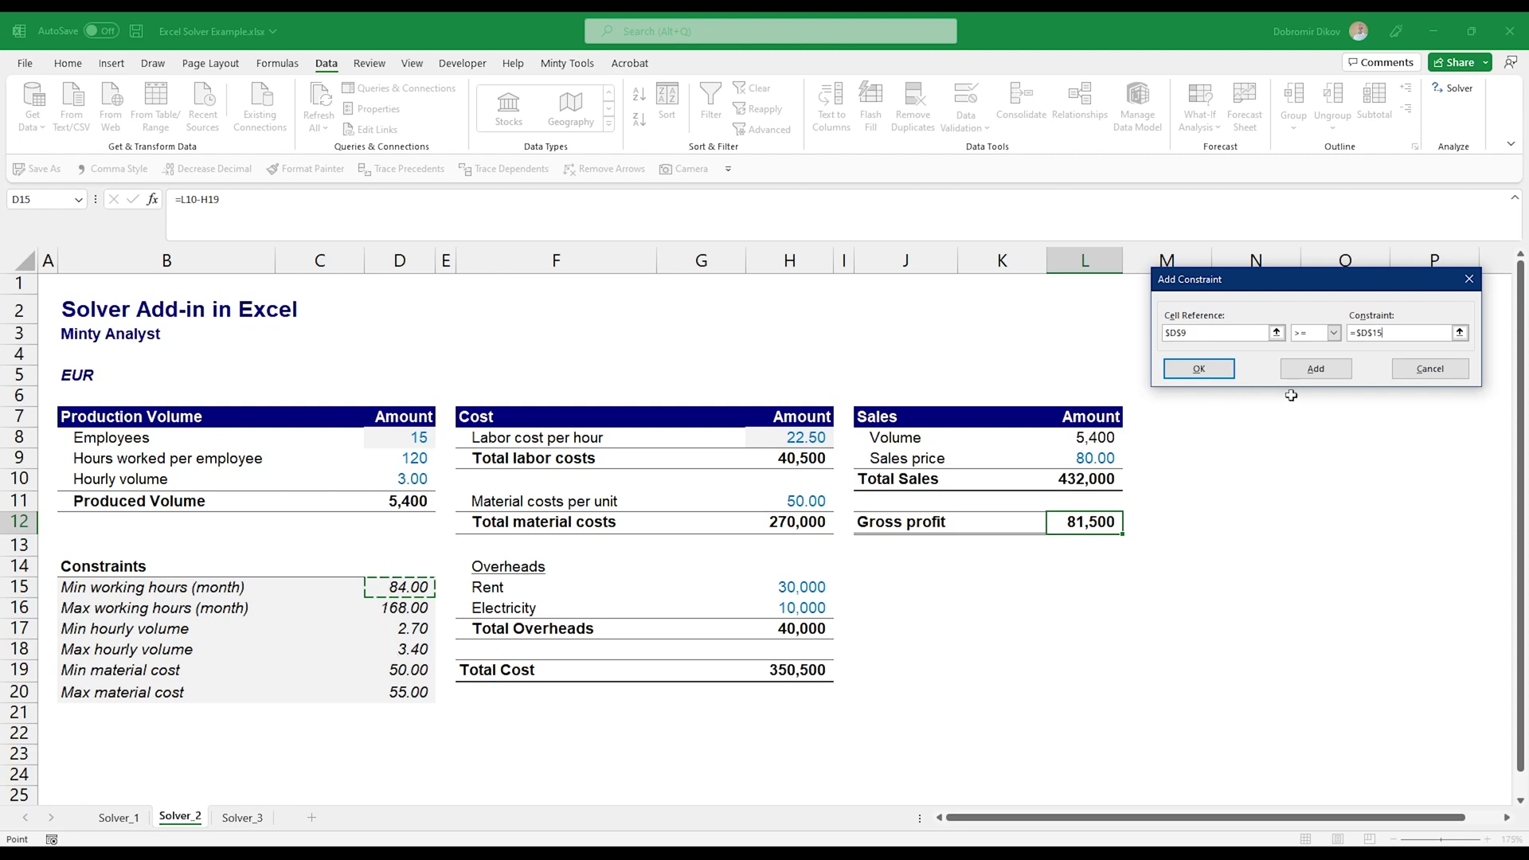
left_click(1316, 368)
Bound material cost per unit H11 between D19 and D20
left_click(790, 500)
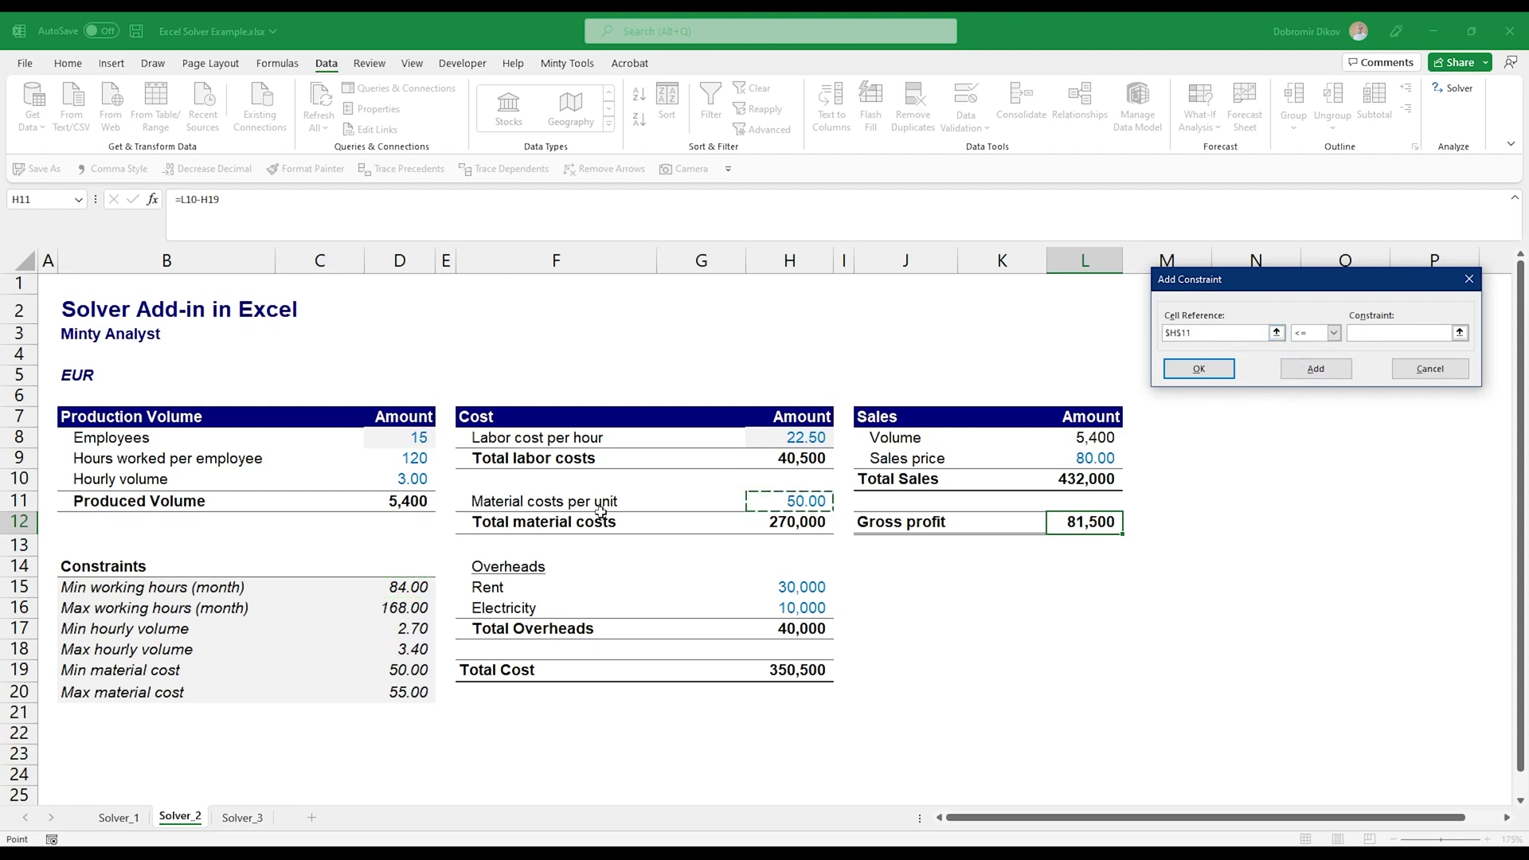
key("Tab")
key("Tab")
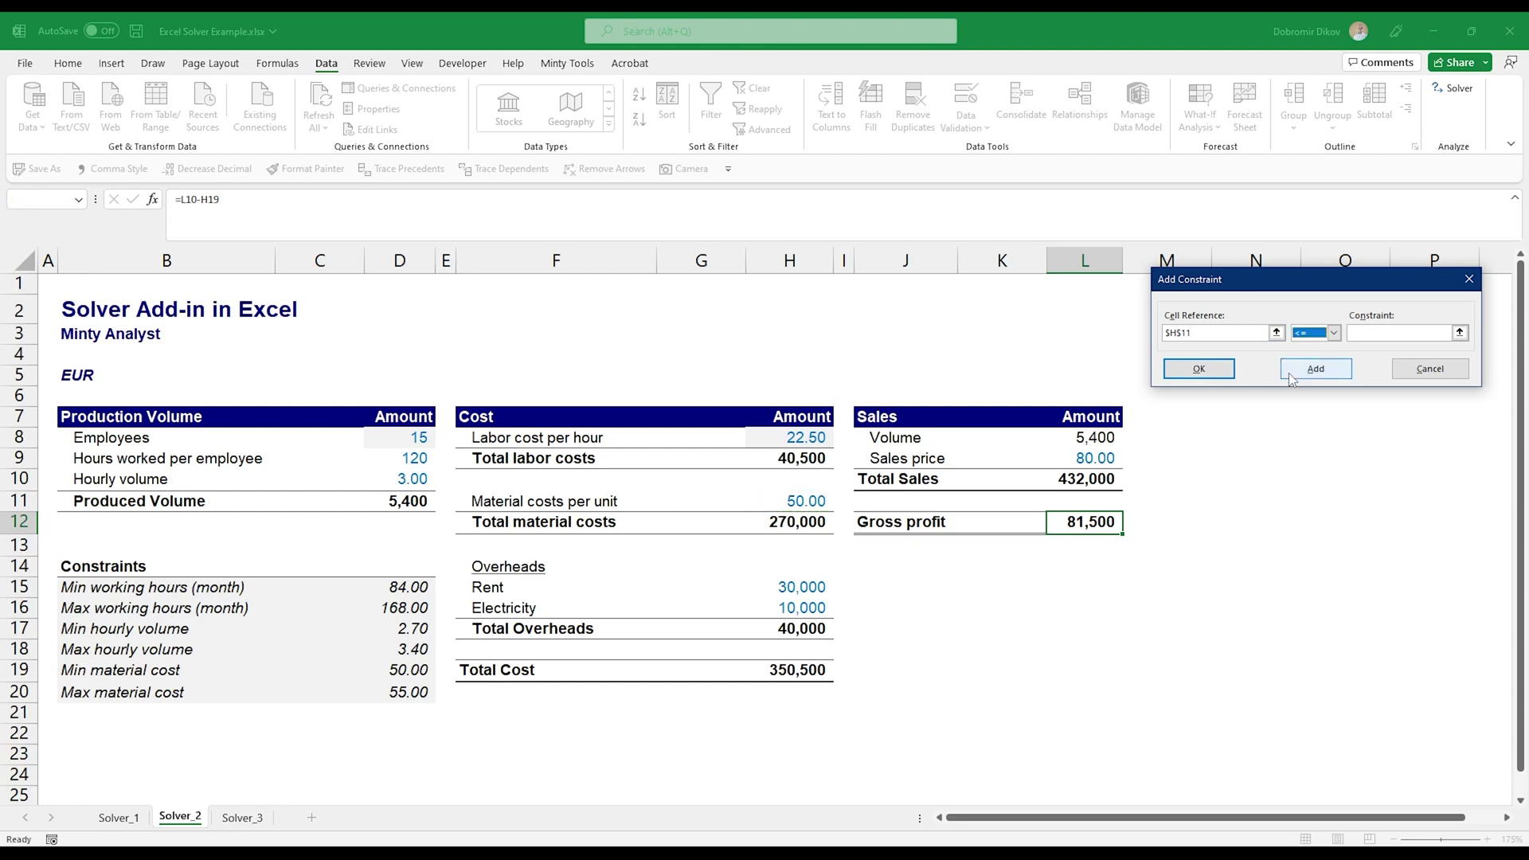
left_click(408, 693)
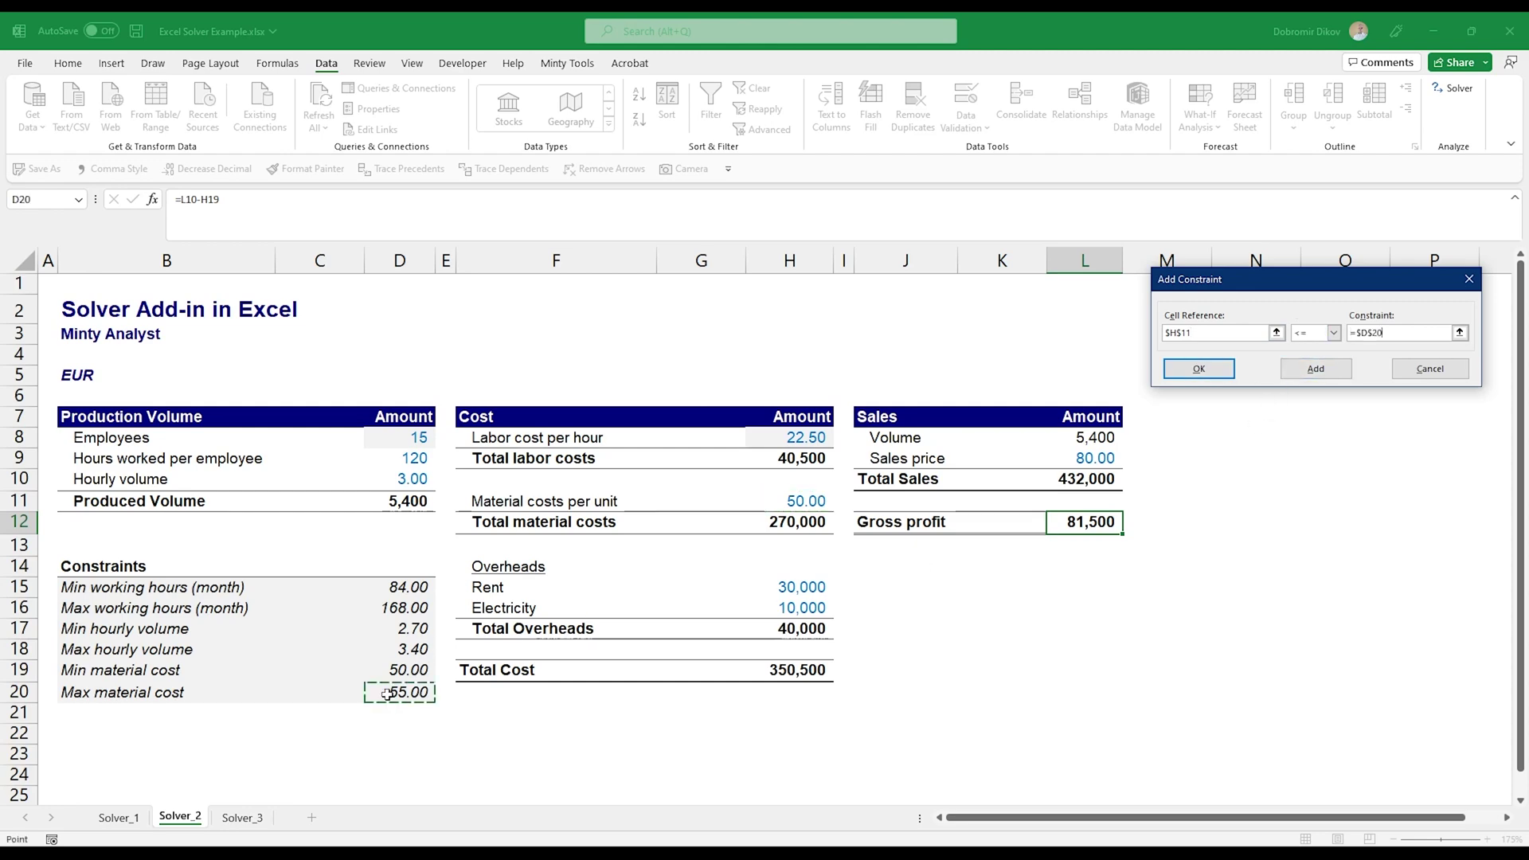
left_click(1315, 368)
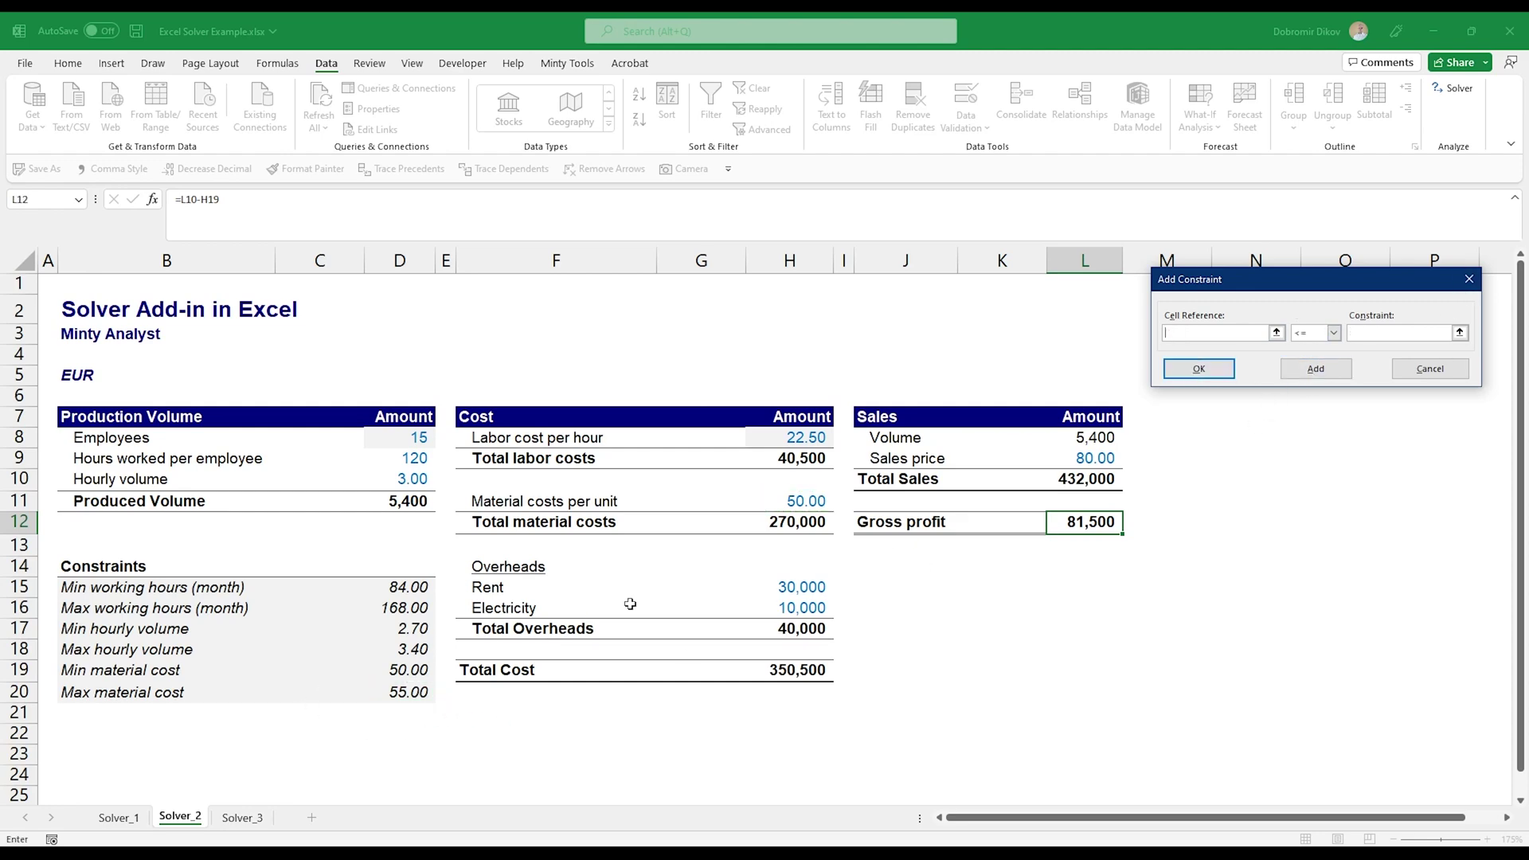
left_click(796, 501)
left_click(1334, 332)
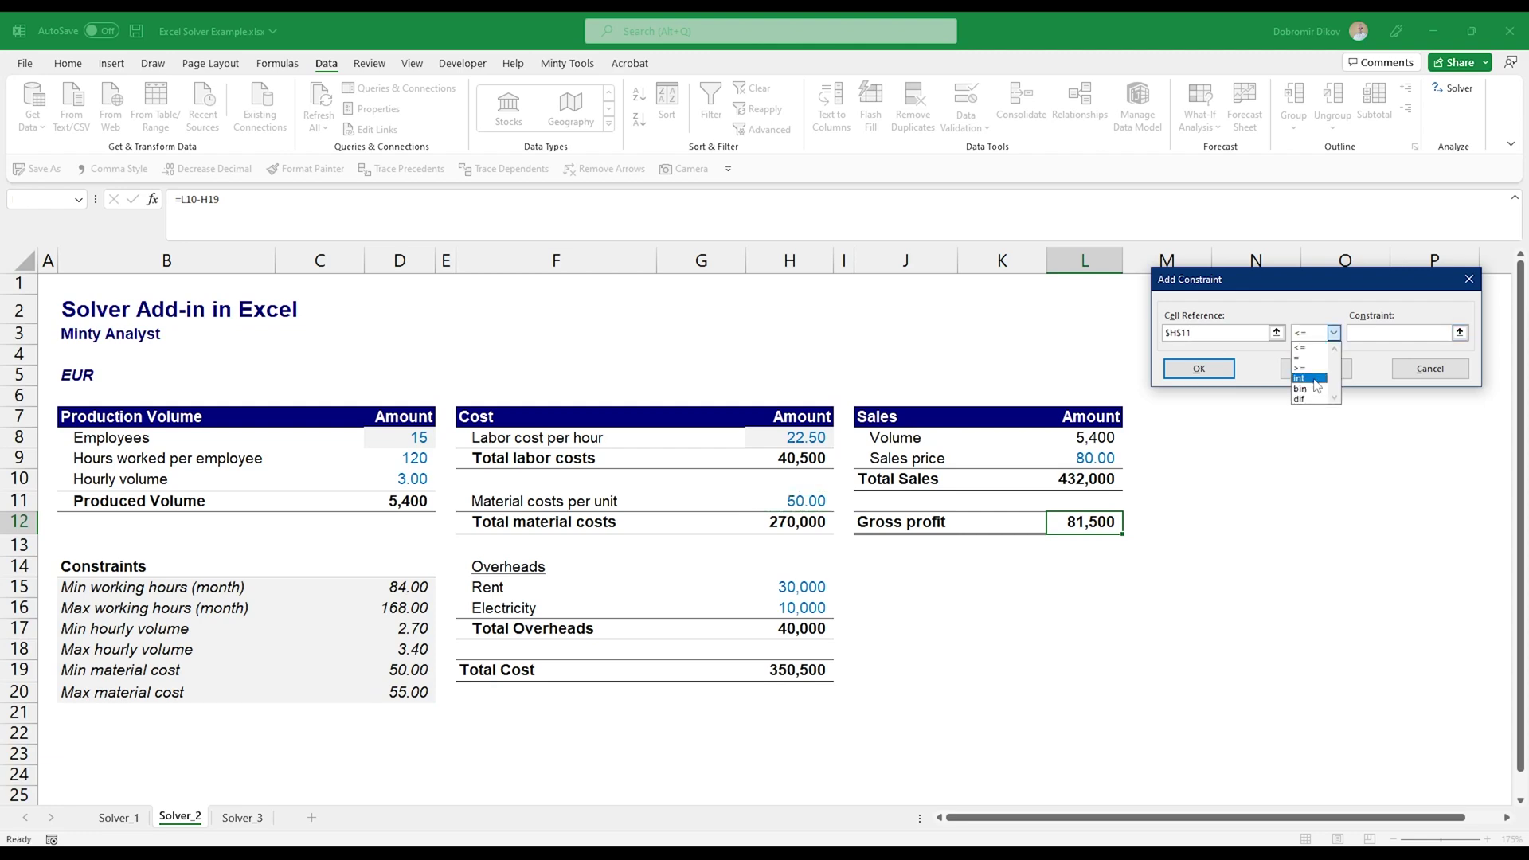
left_click(1311, 369)
left_click(1378, 344)
left_click(408, 670)
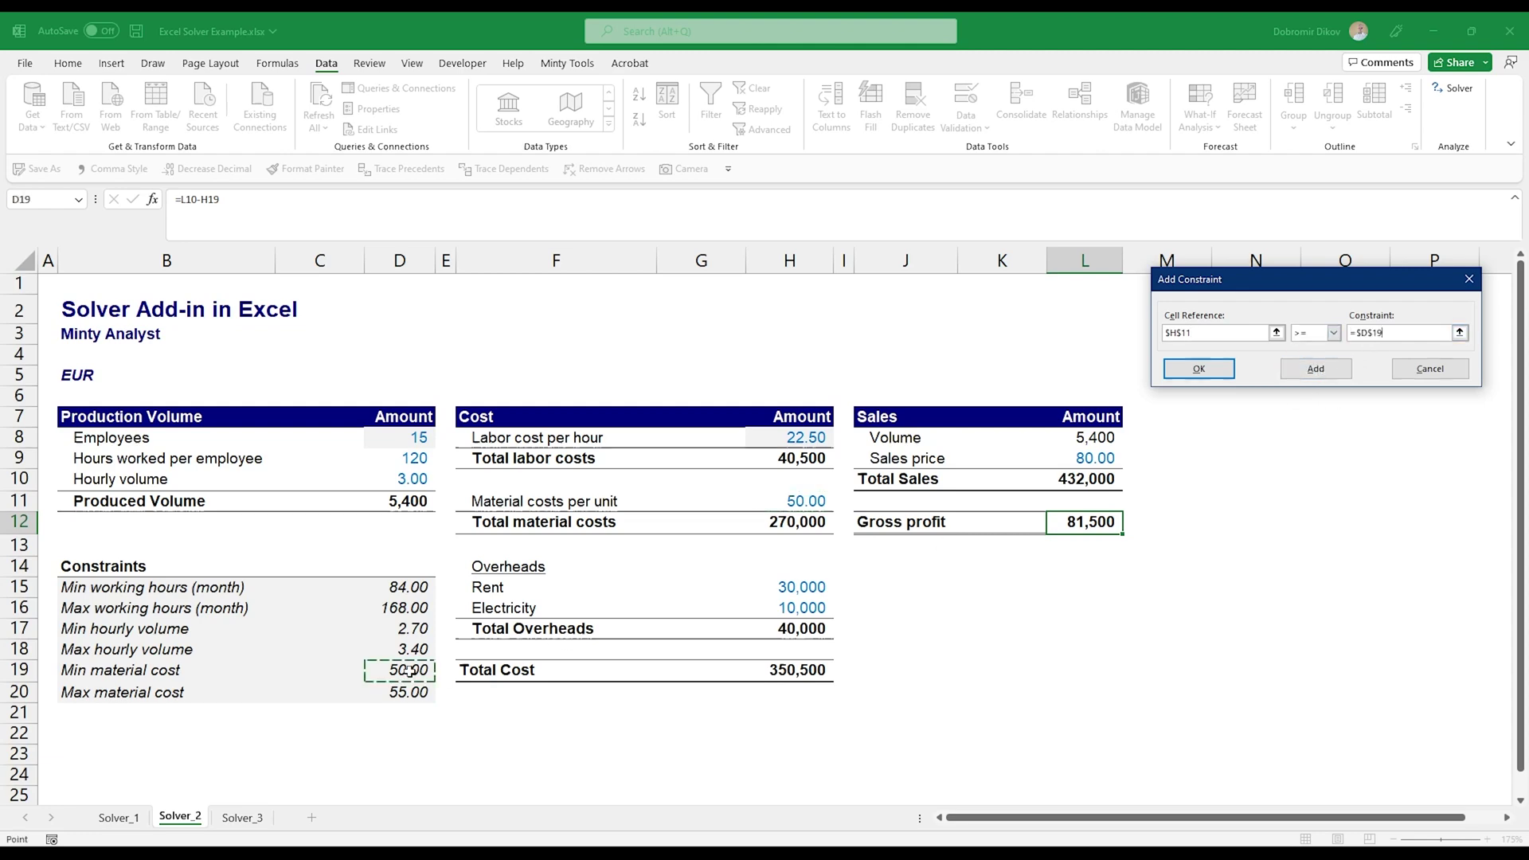
left_click(1316, 369)
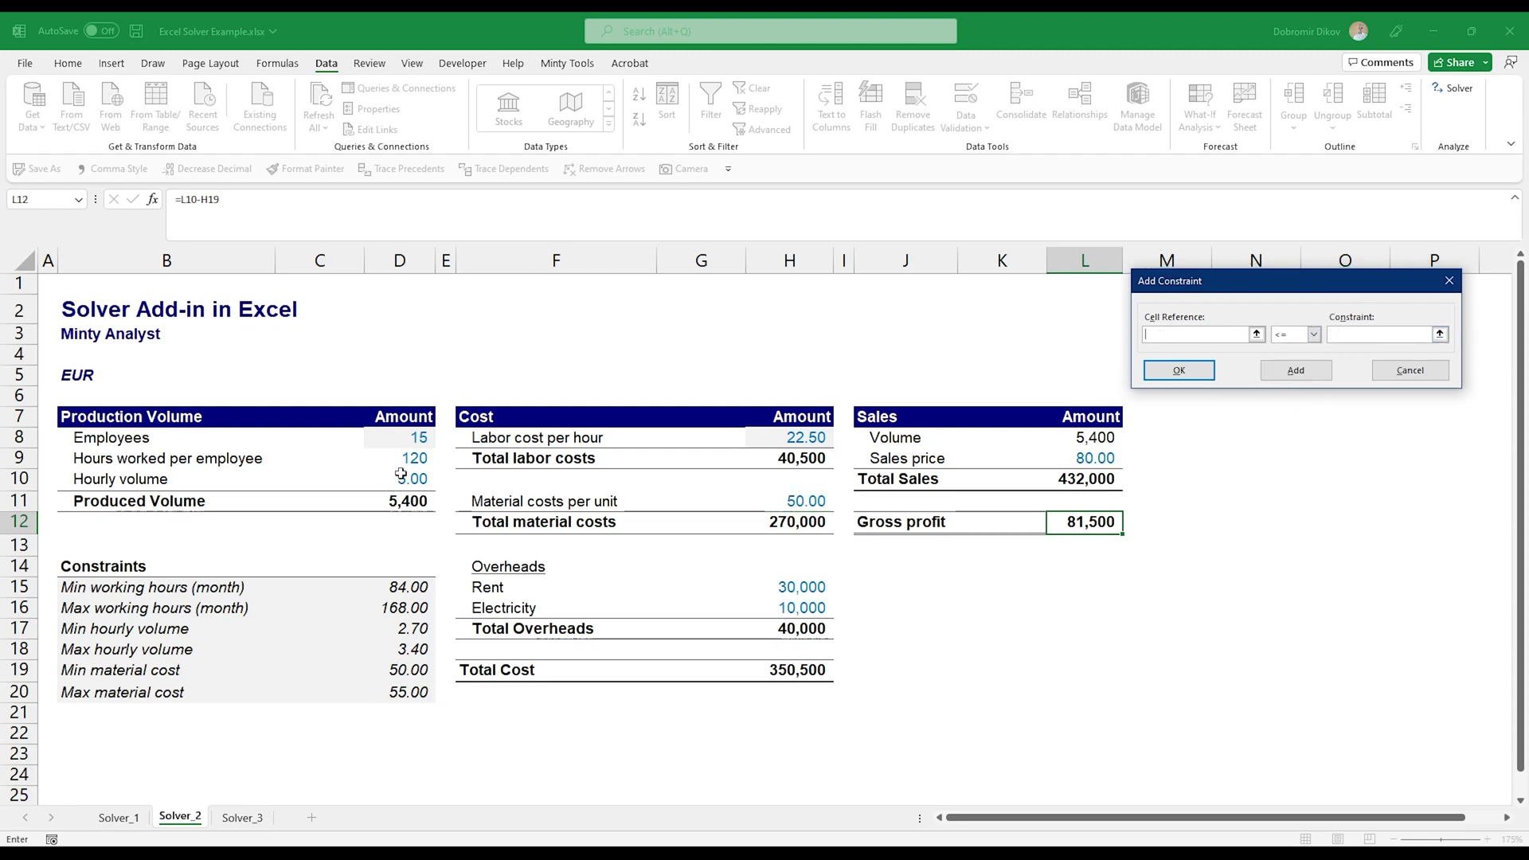
Bound hourly volume D10 between D17 and D18 and return to Solver Parameters
left_click(404, 479)
key("Tab")
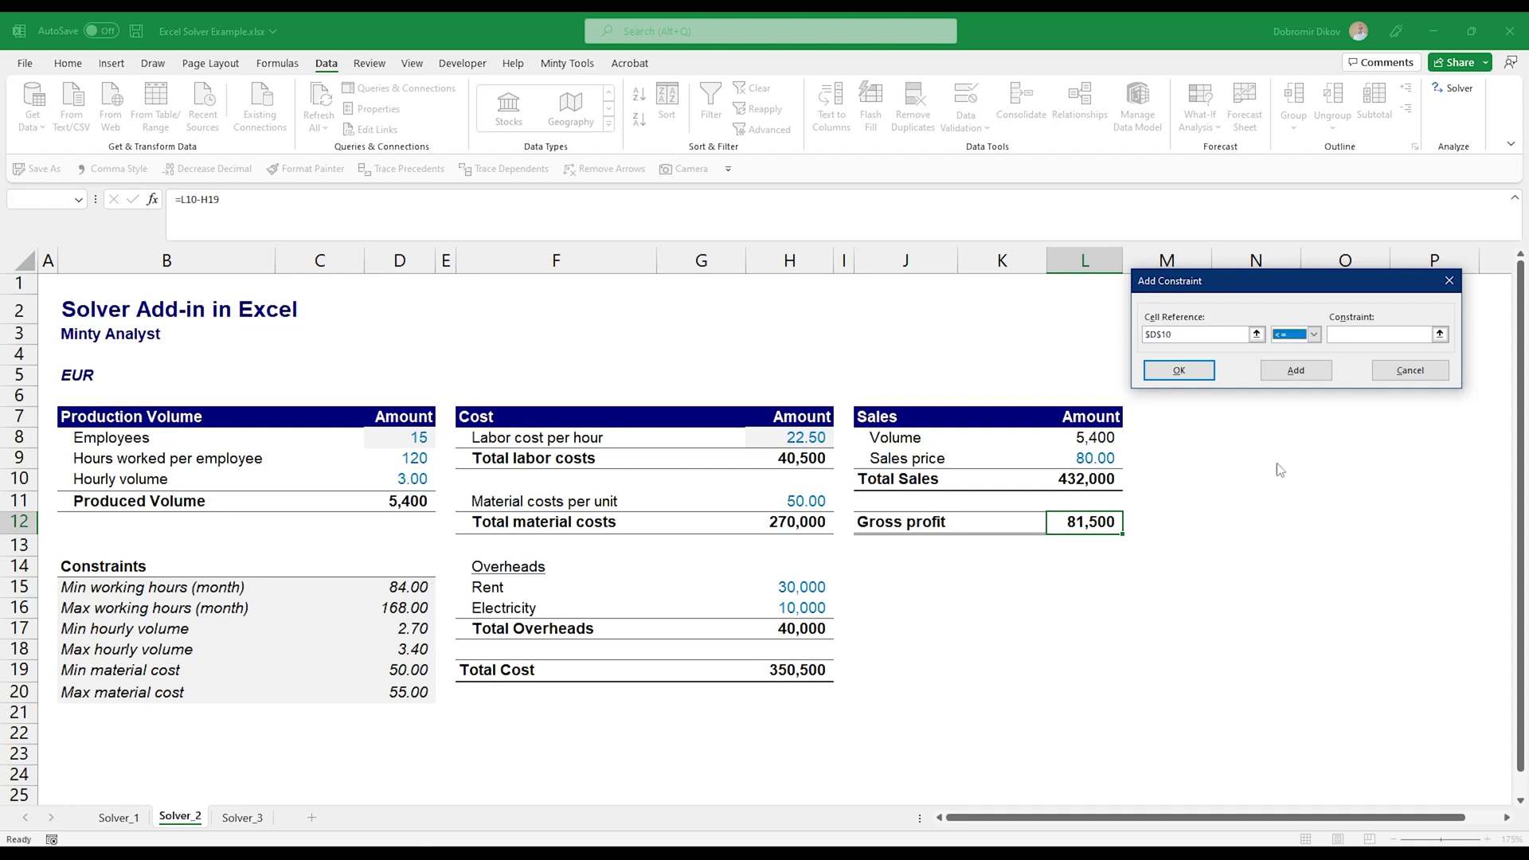
key("Tab")
left_click(410, 649)
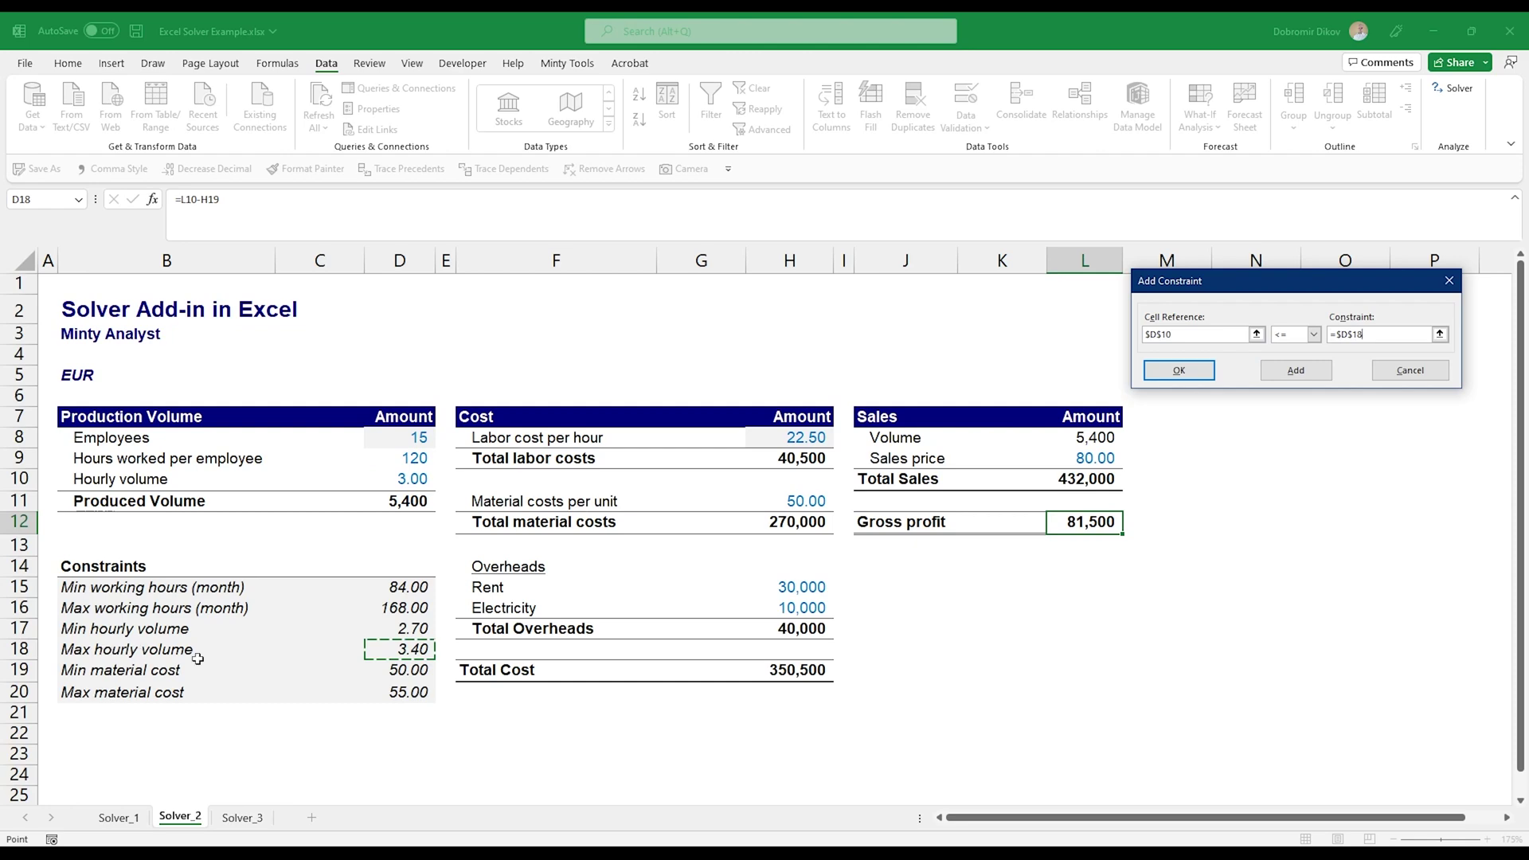
left_click(1284, 379)
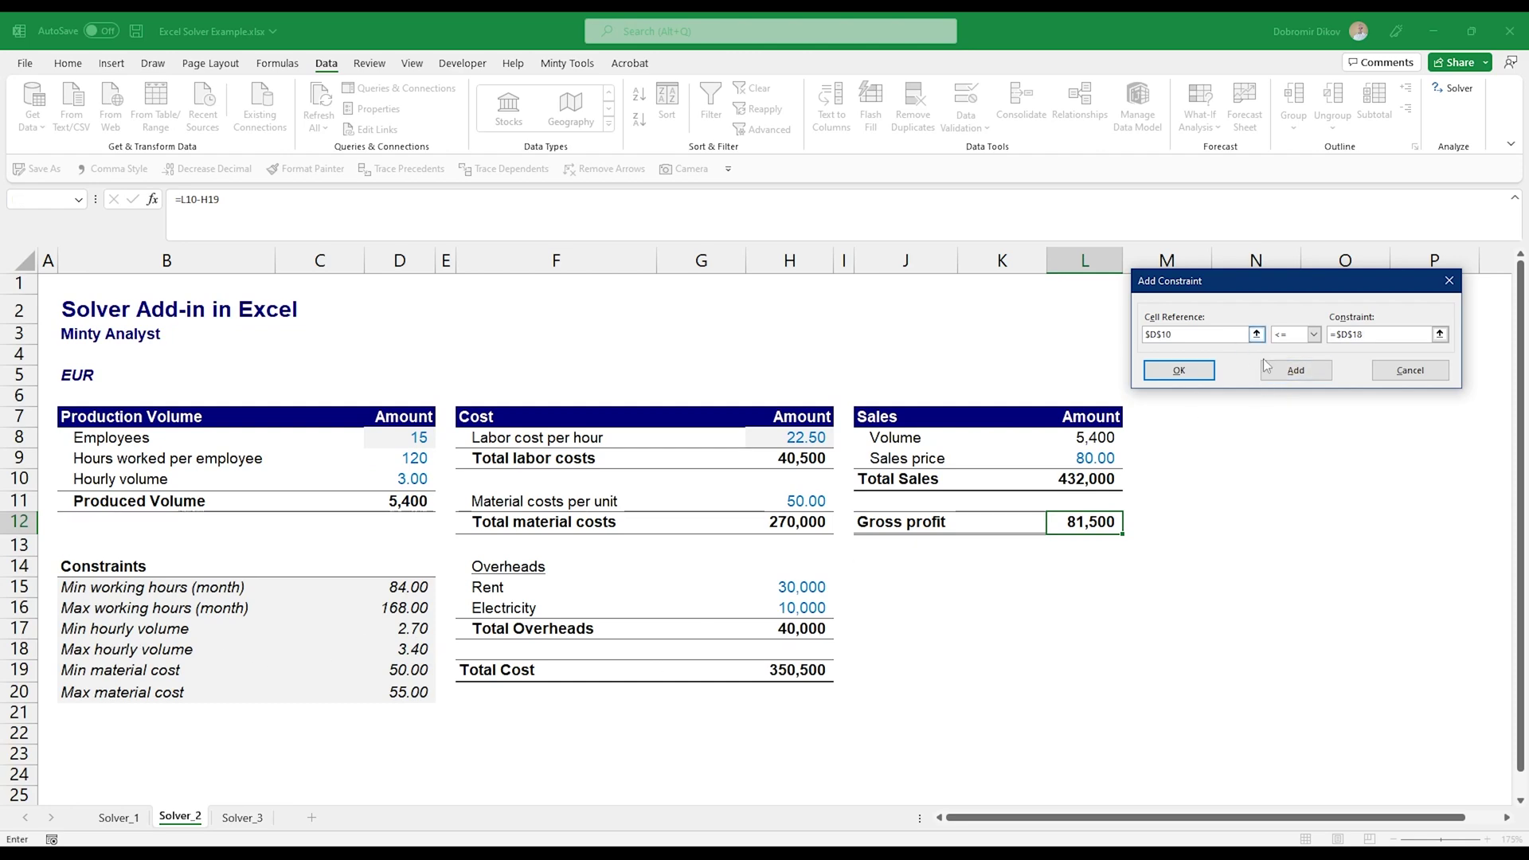
left_click(393, 474)
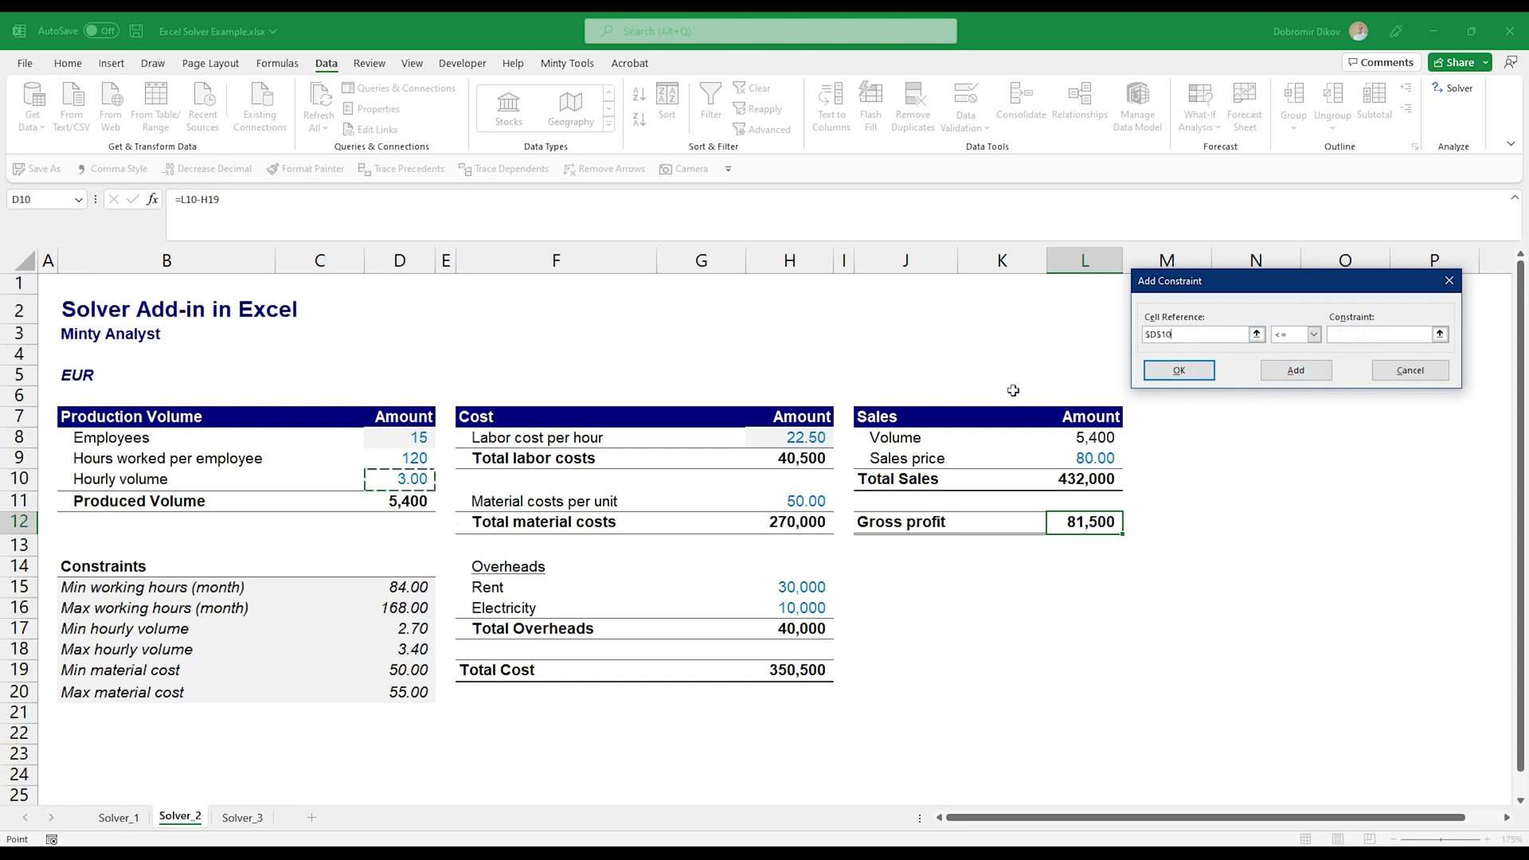
left_click(1311, 335)
left_click(1290, 367)
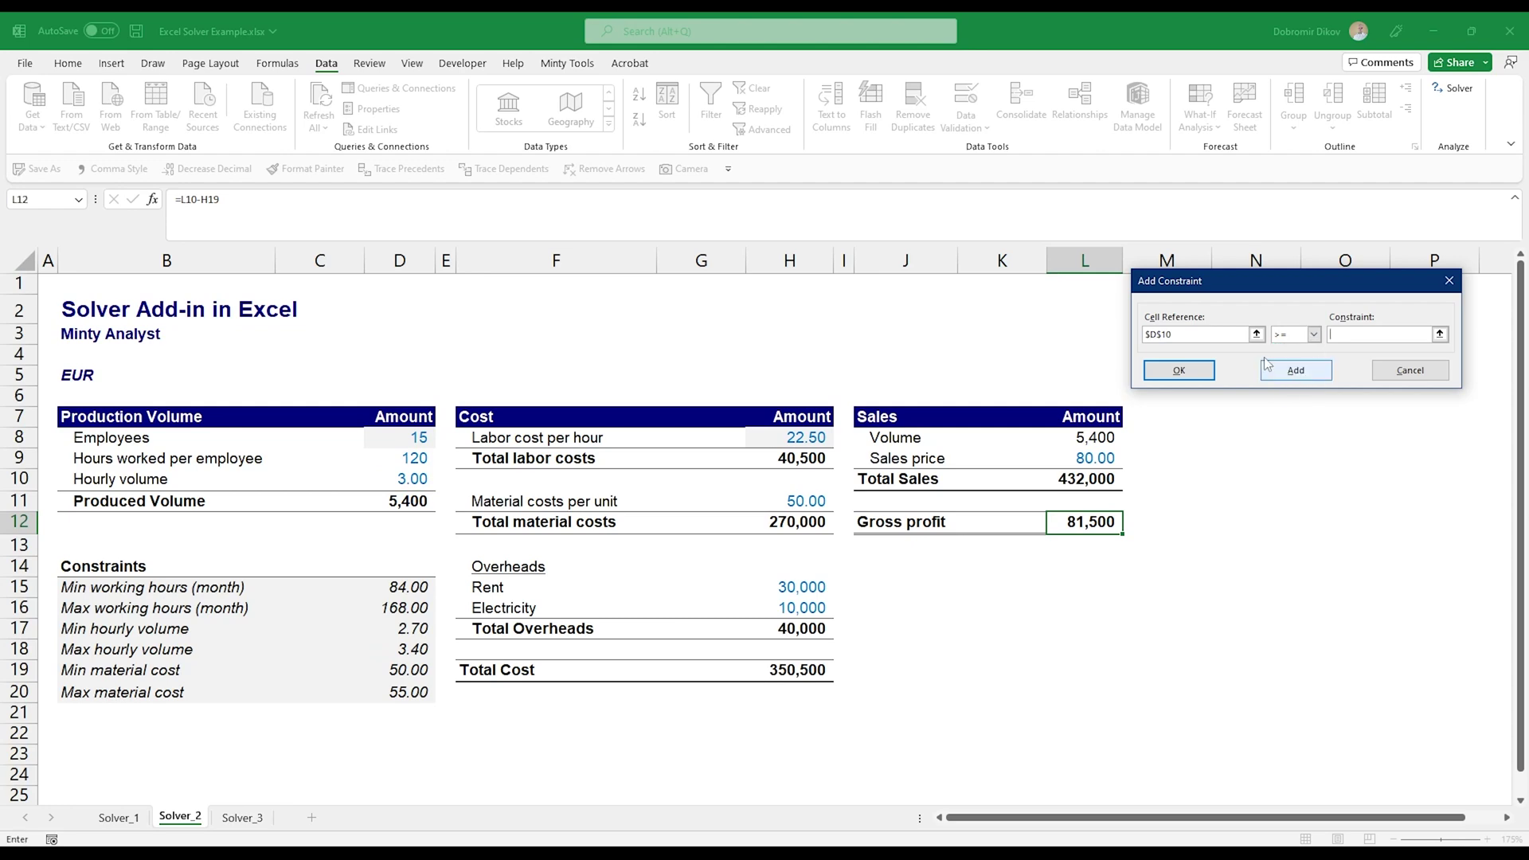
left_click(398, 628)
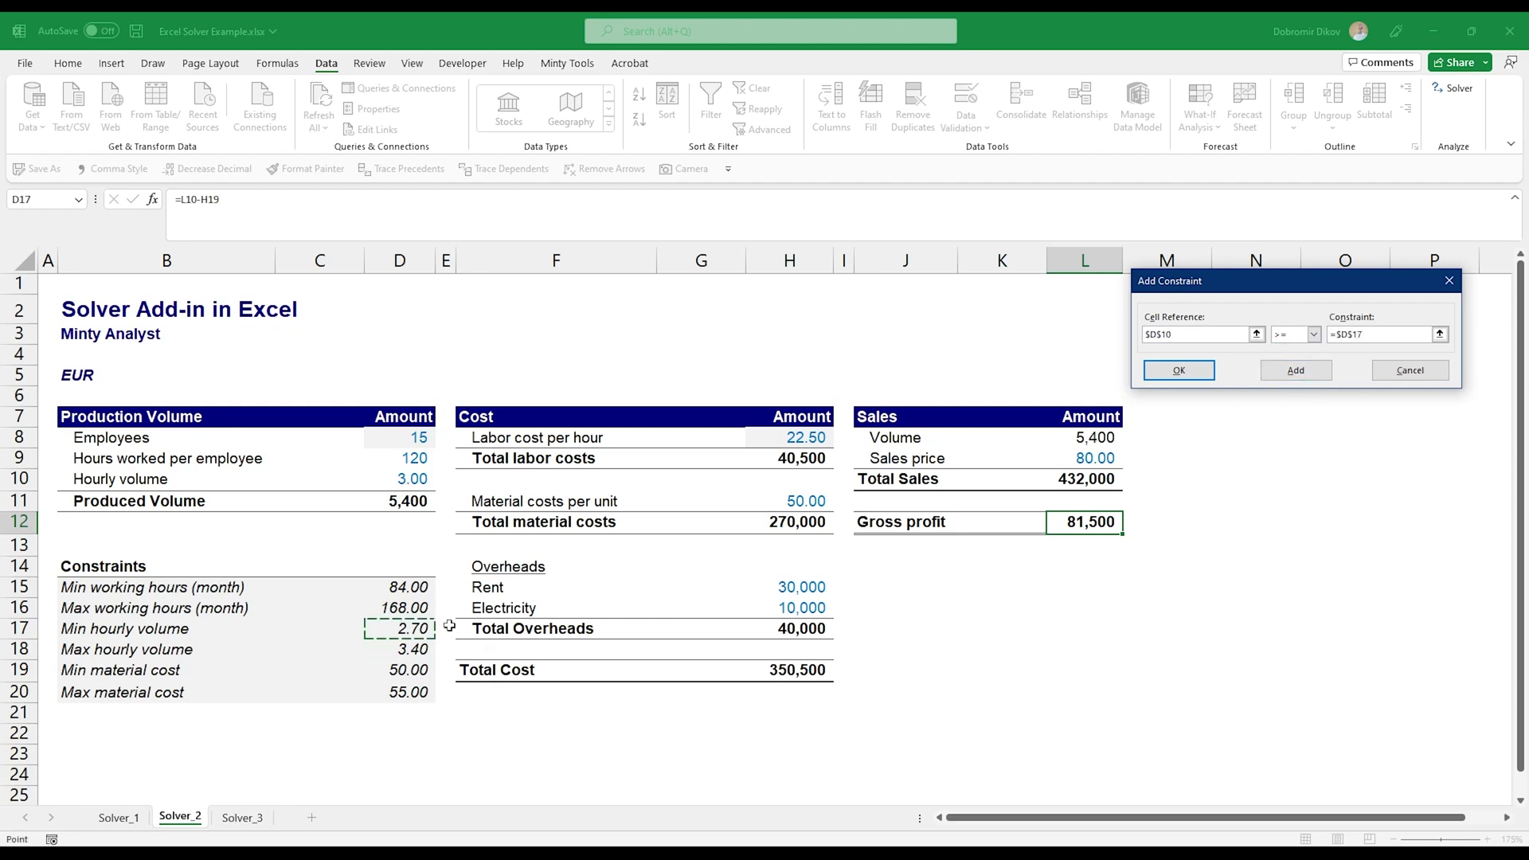
left_click(1178, 369)
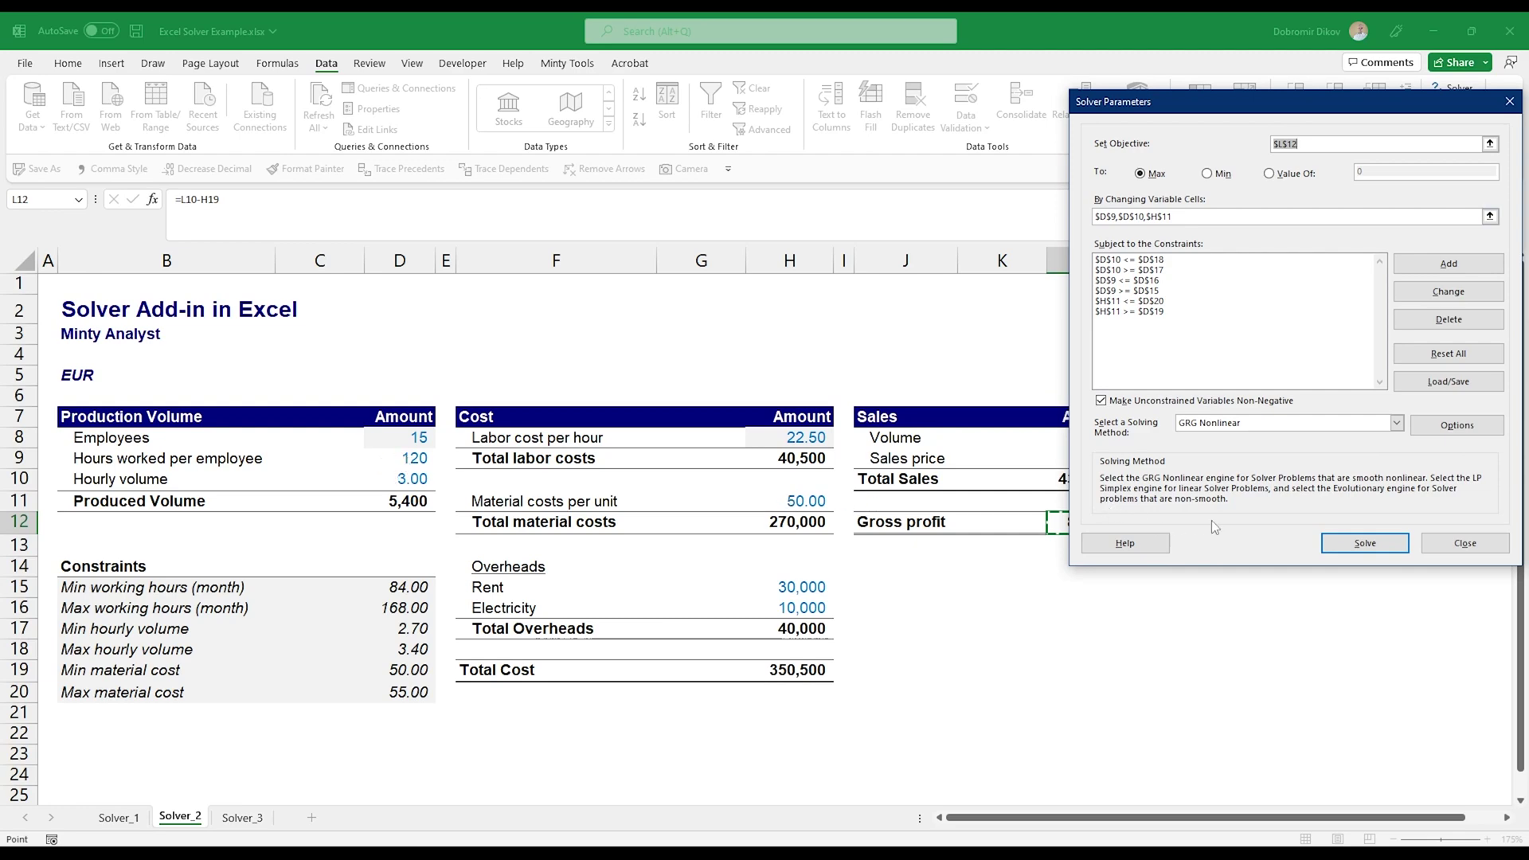
Solve and keep the solution (8,568 units, gross profit 160,340), then move to Solver_3
left_click(1364, 543)
key("Return")
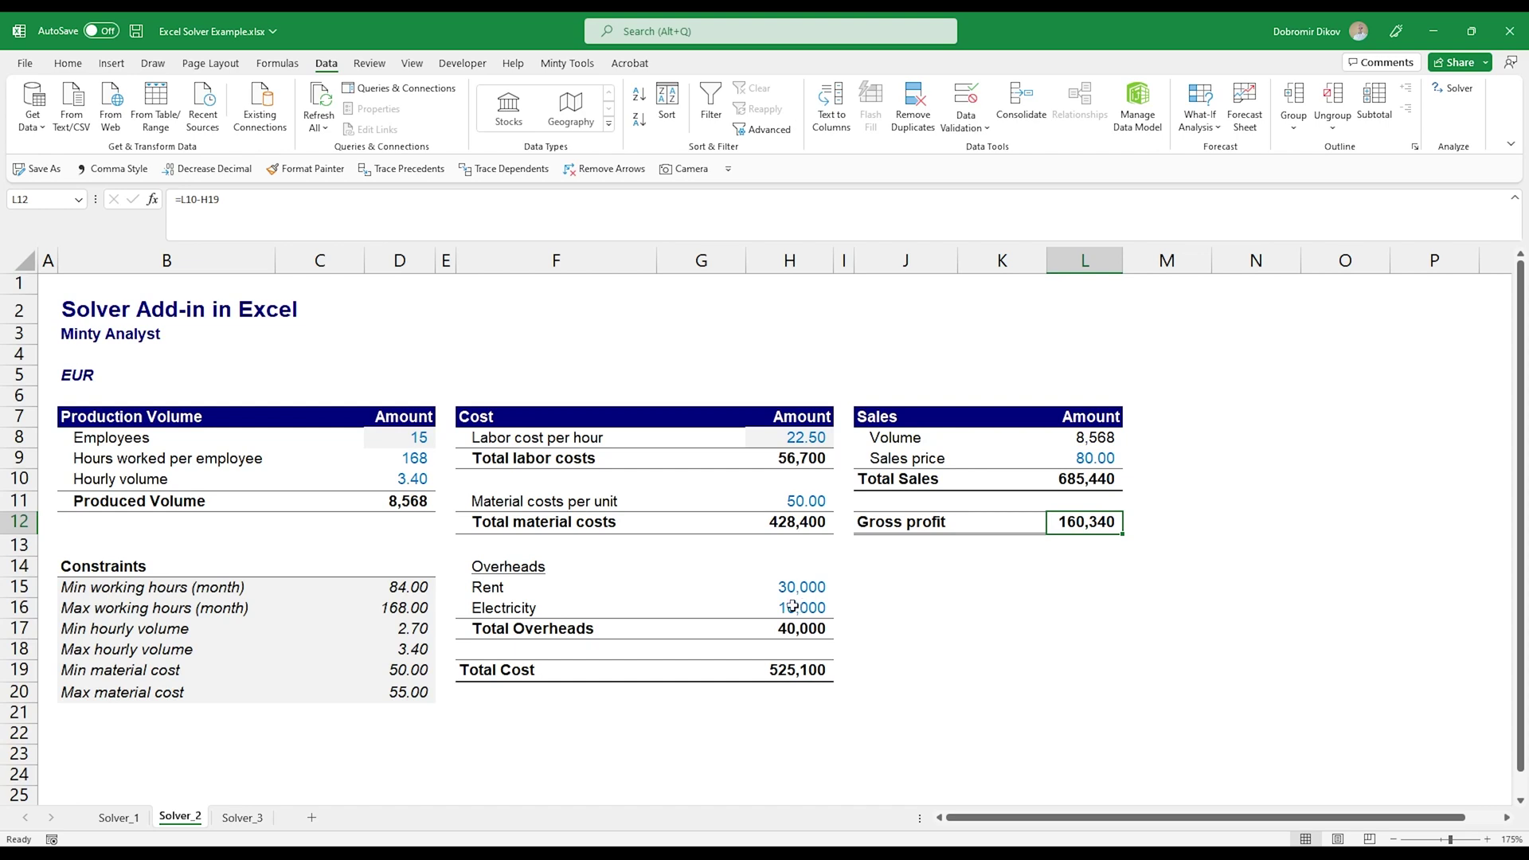
key("ctrl+Page_Down")
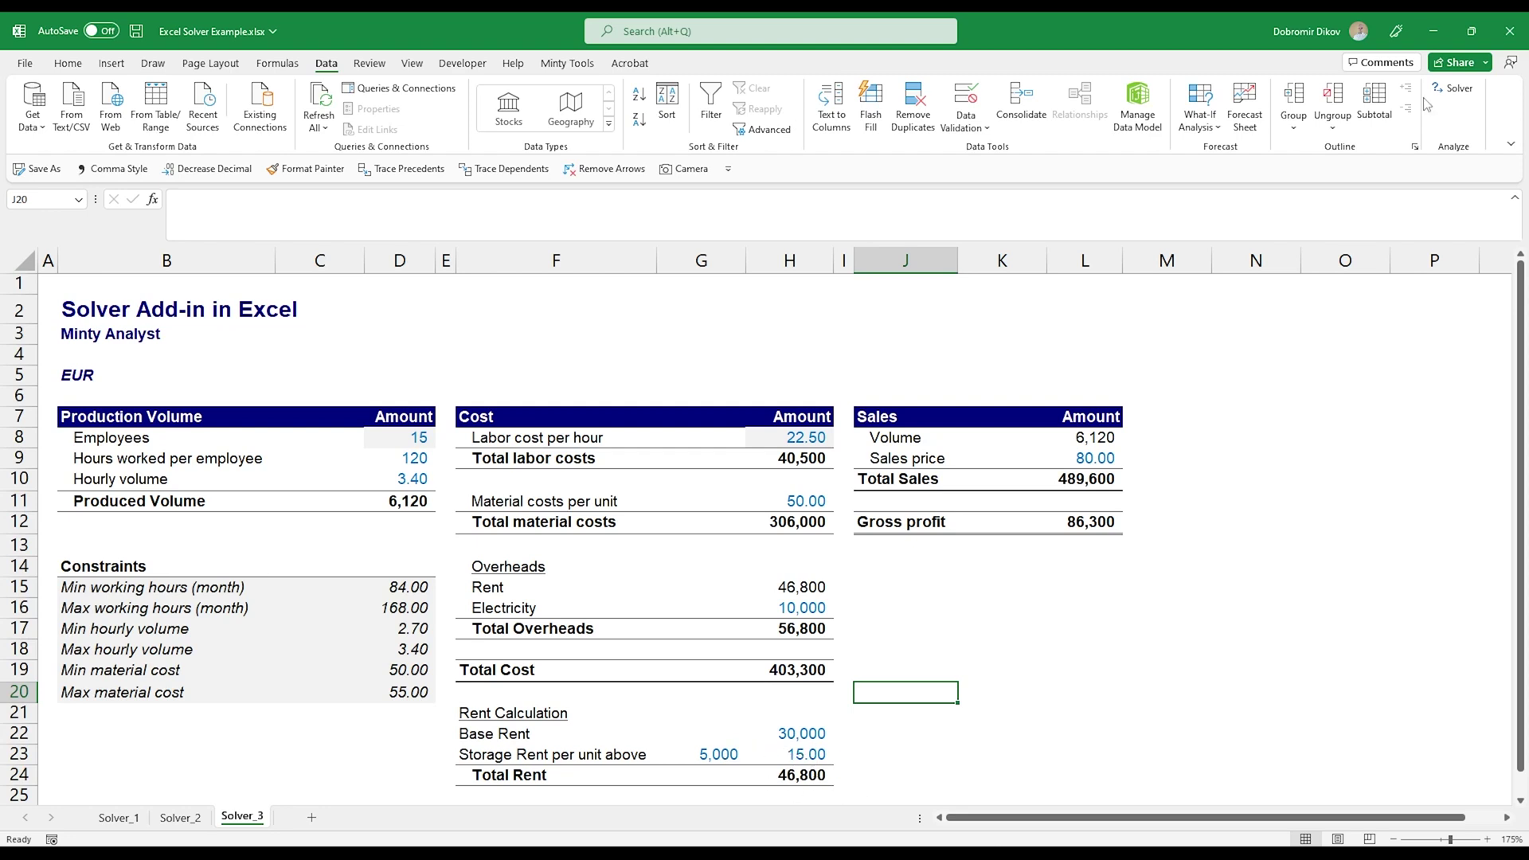
Review Solver_3's objective L12, variable cells and constraints, then solve the storage rent model
left_click(1455, 89)
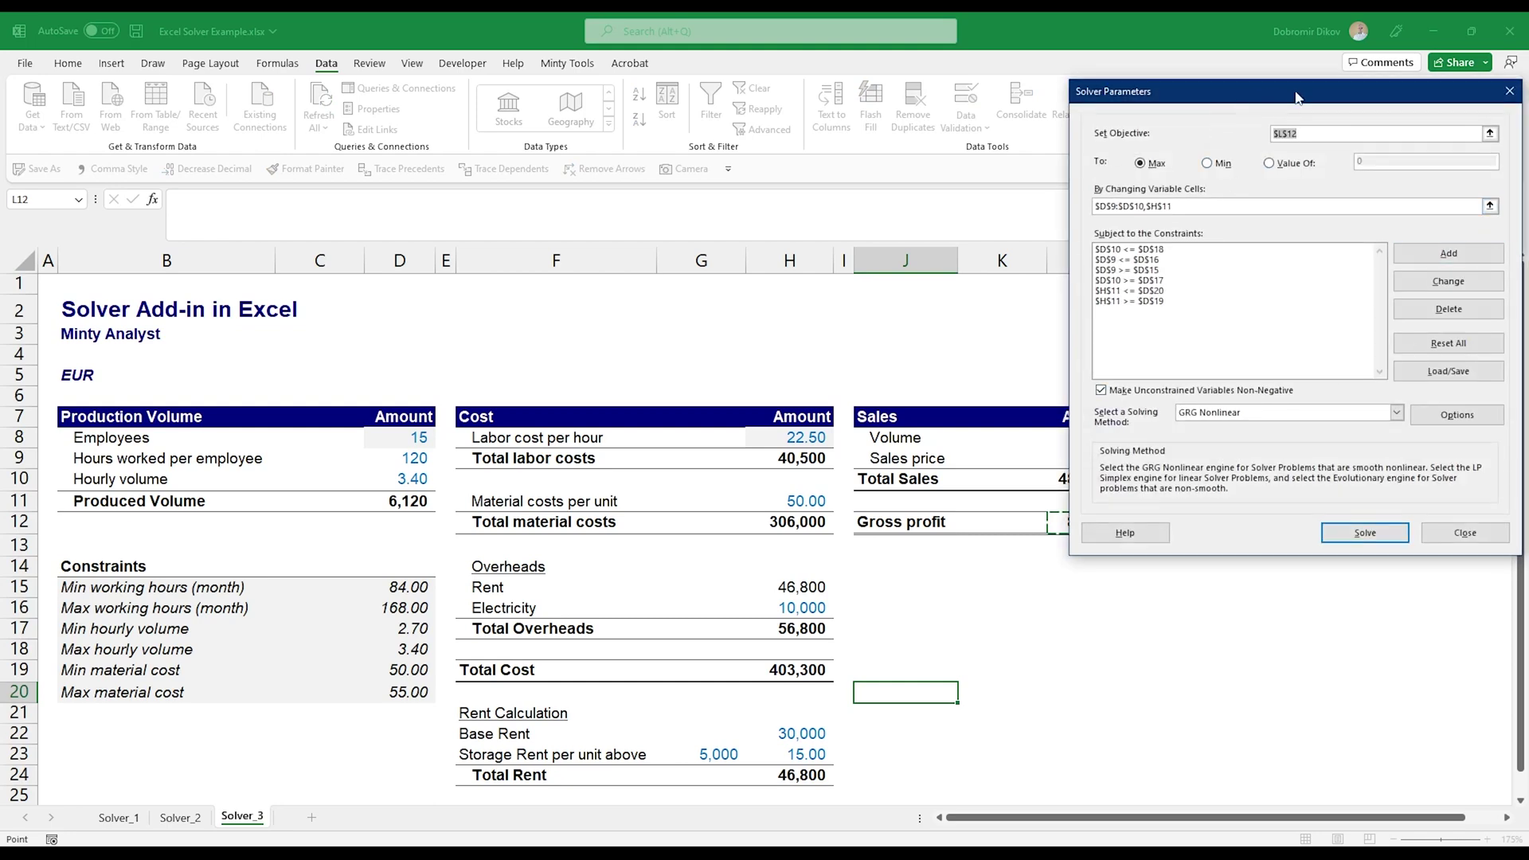
left_click_drag(1291, 105, 1300, 197)
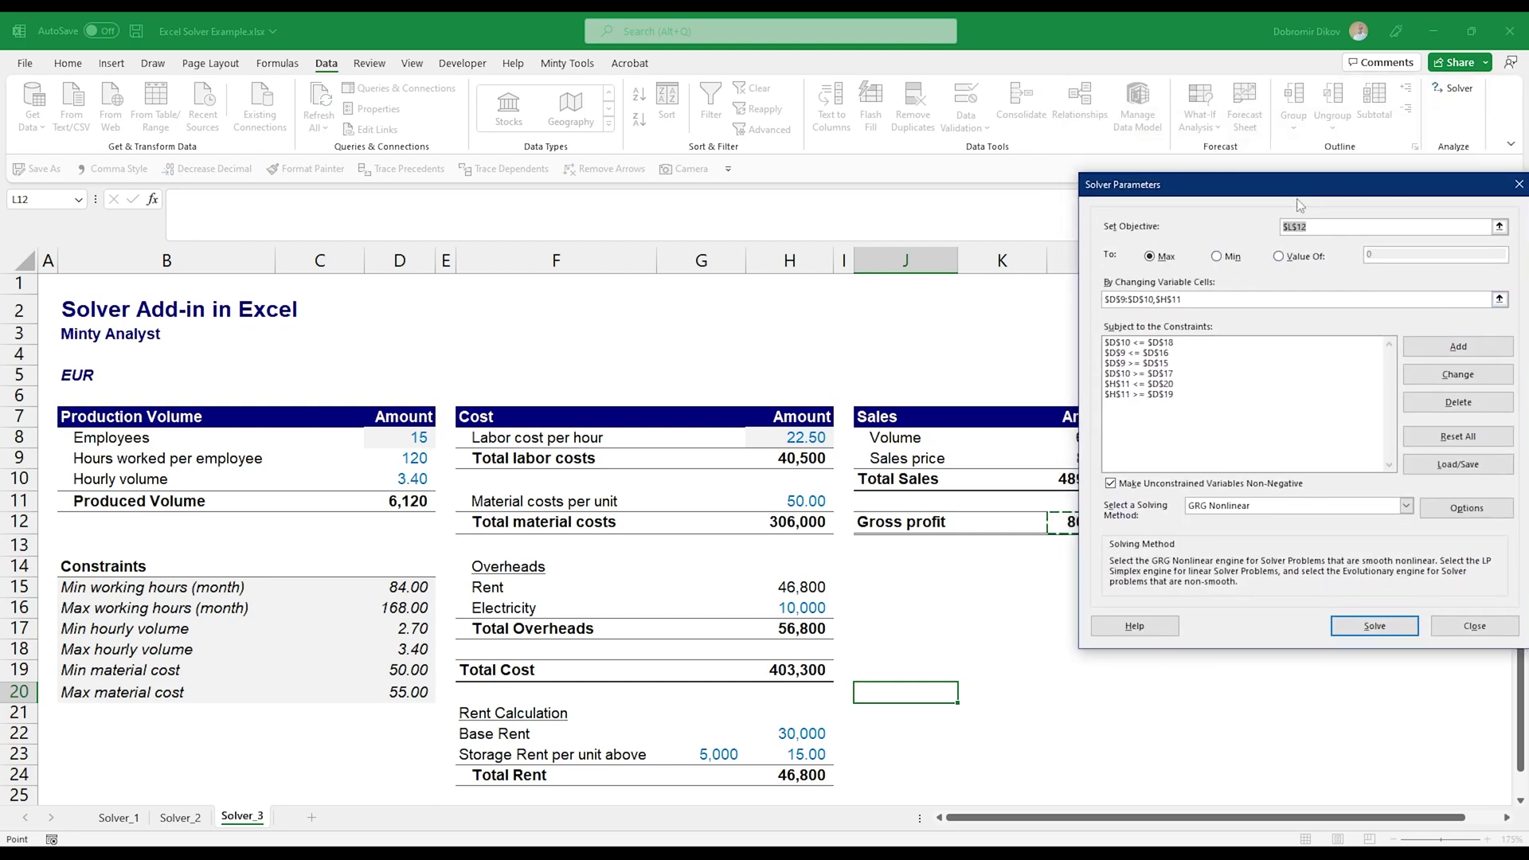
left_click(1326, 228)
left_click_drag(1245, 194, 1308, 207)
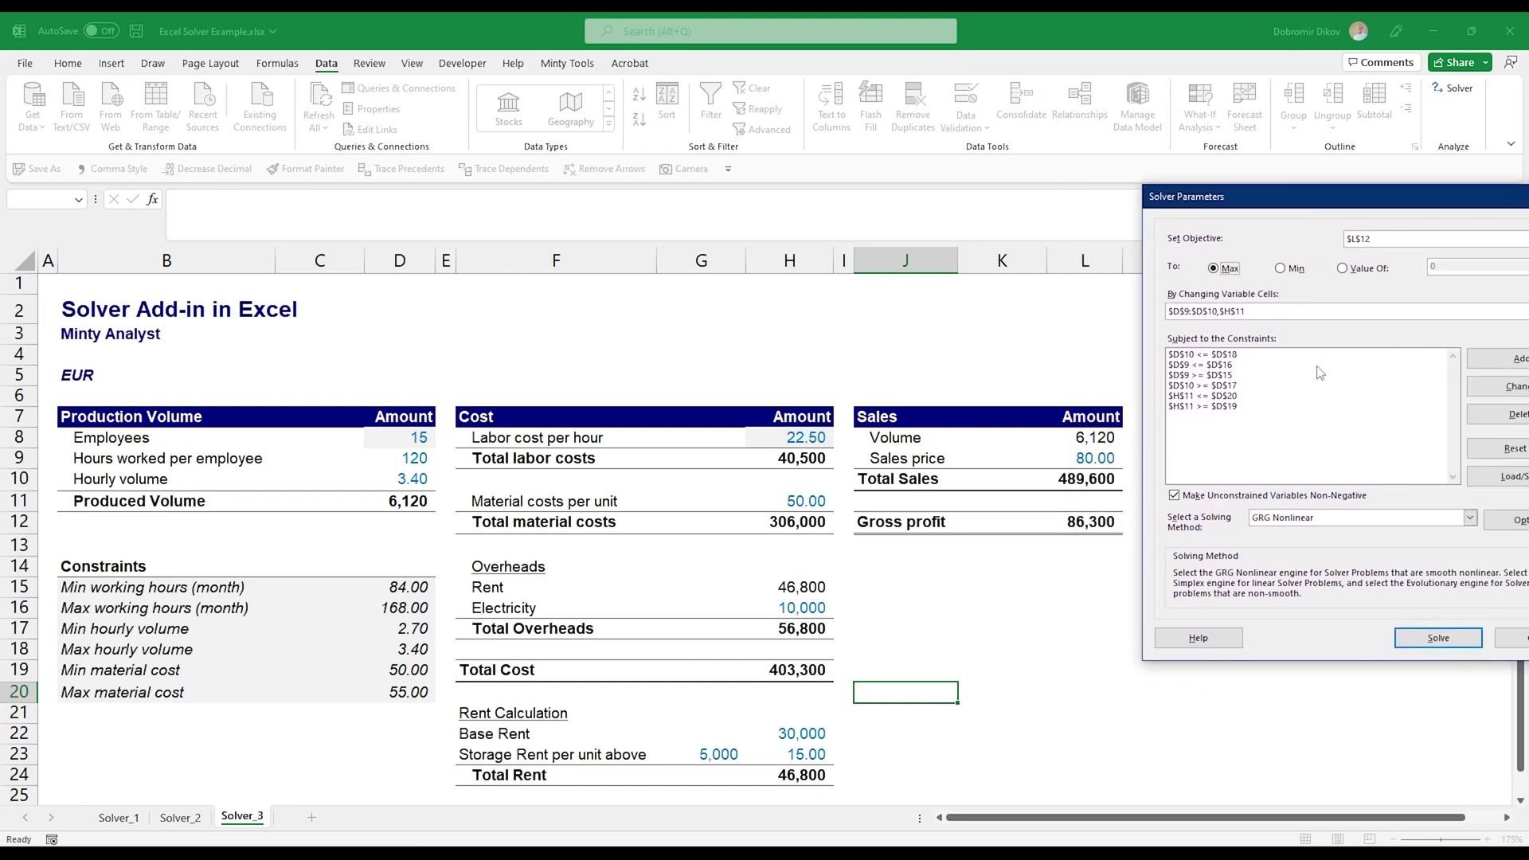
left_click(1272, 312)
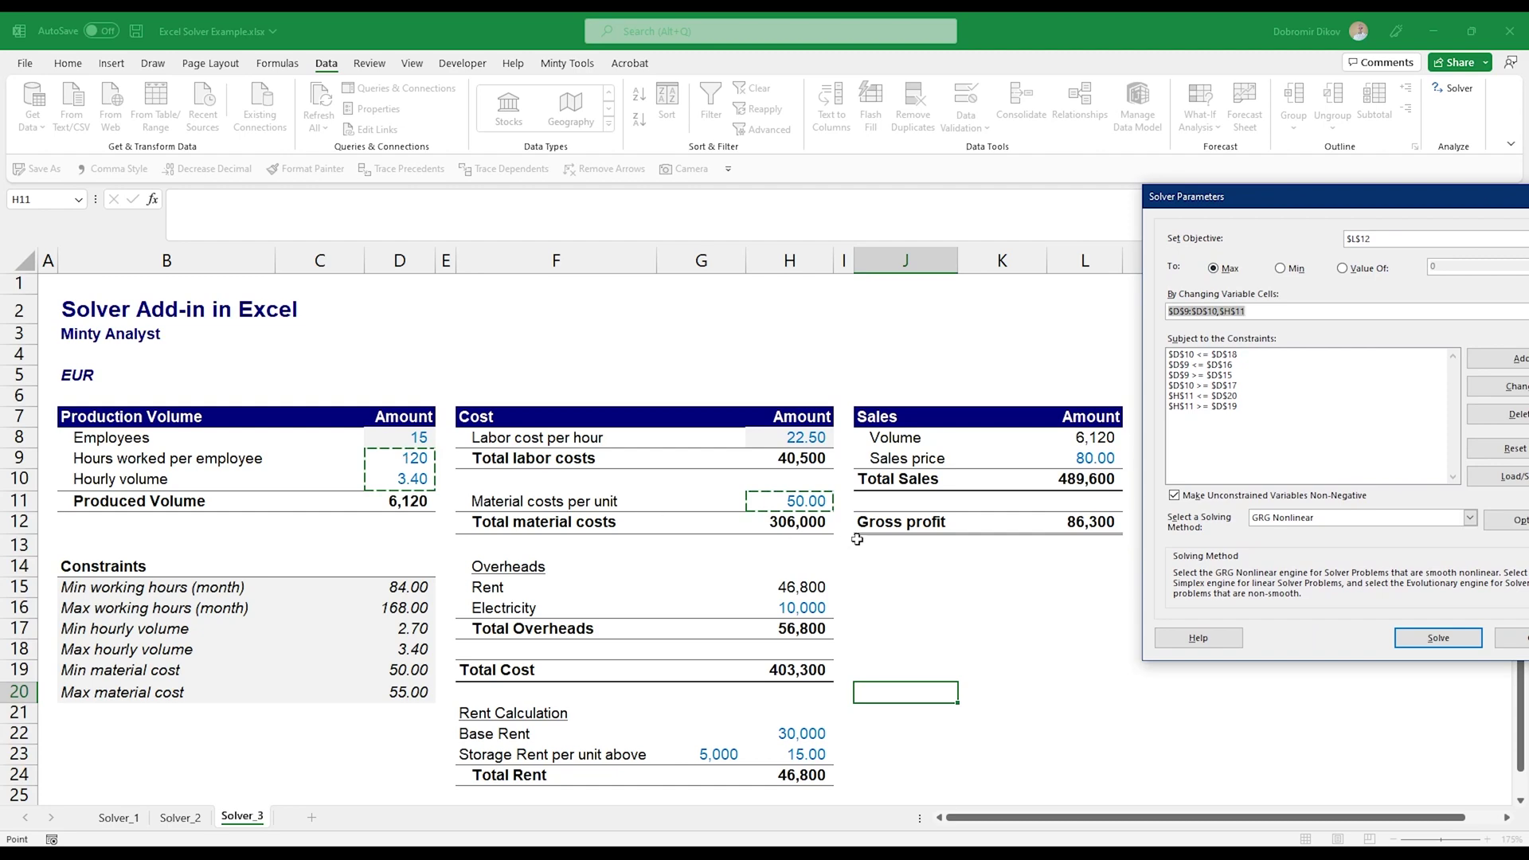
left_click(1225, 355)
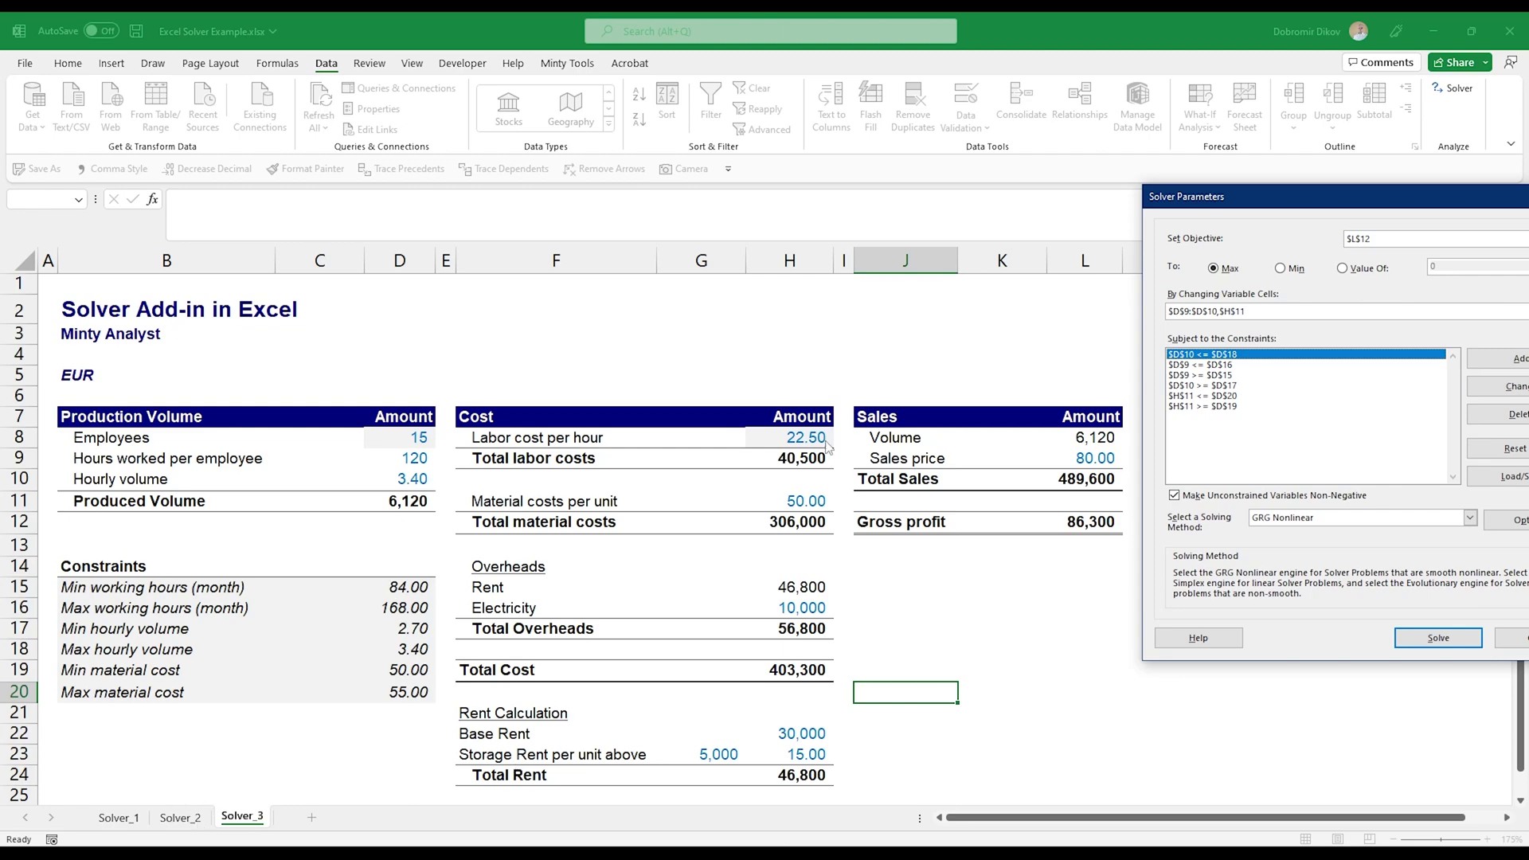
left_click_drag(1347, 205, 1225, 169)
left_click(1338, 599)
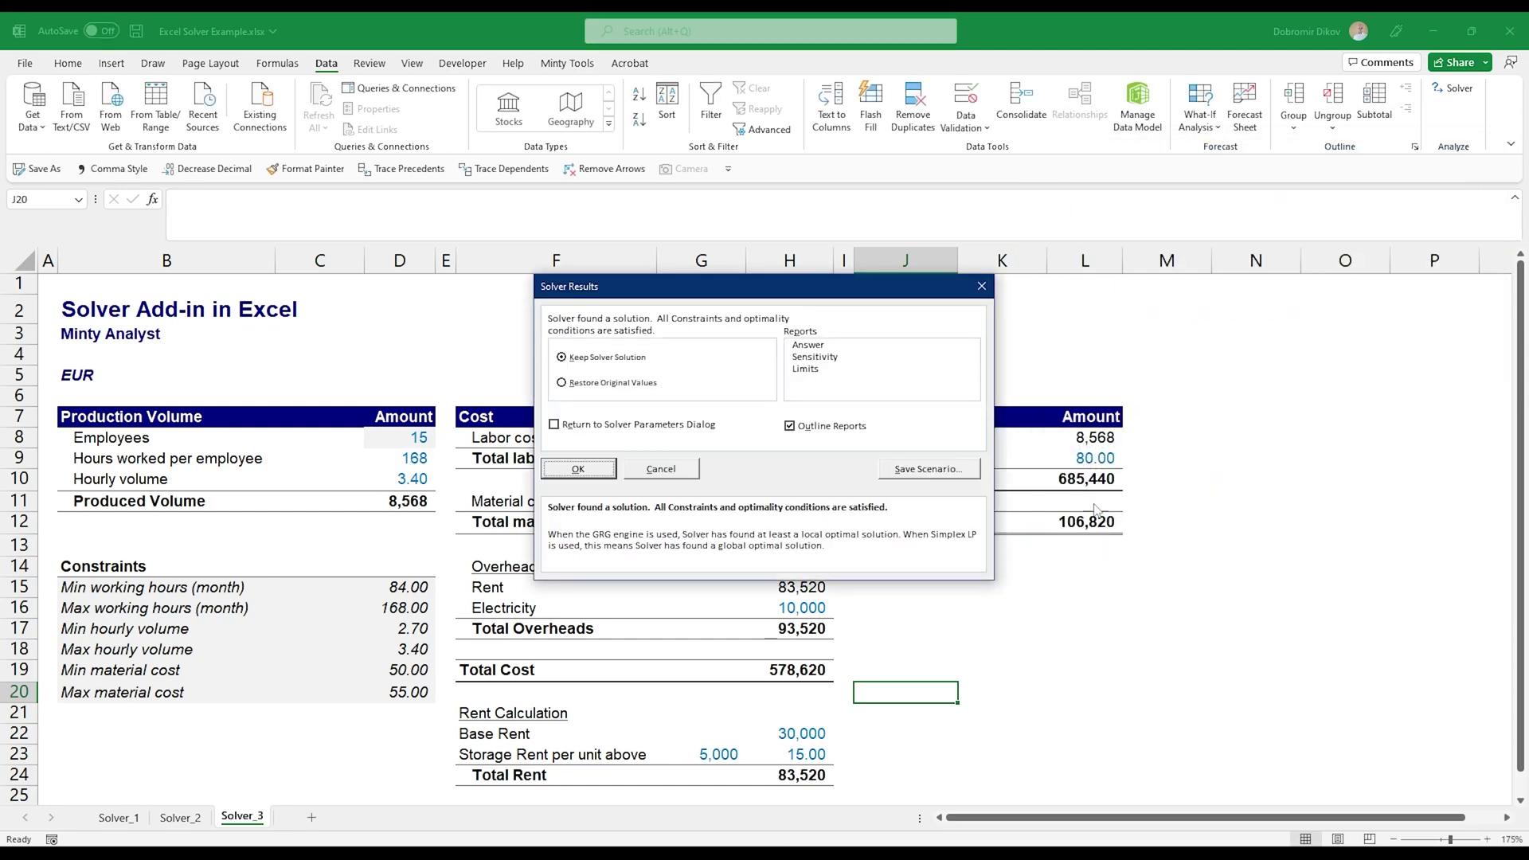
Keep the Solver_3 solution of 8,568 units and 106,820 gross profit, then select cell H23
left_click(592, 469)
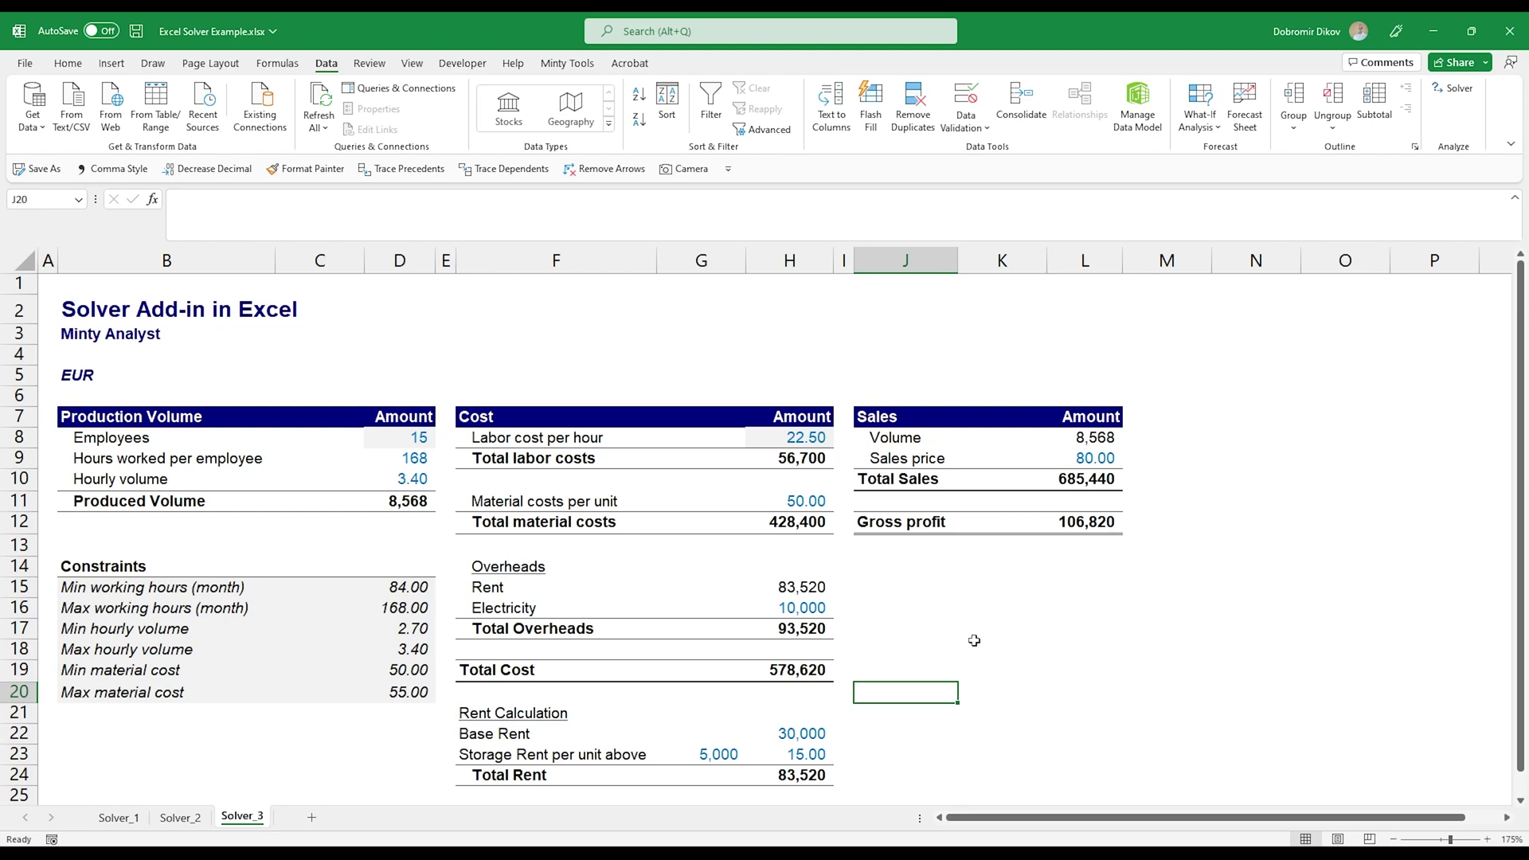
left_click(820, 757)
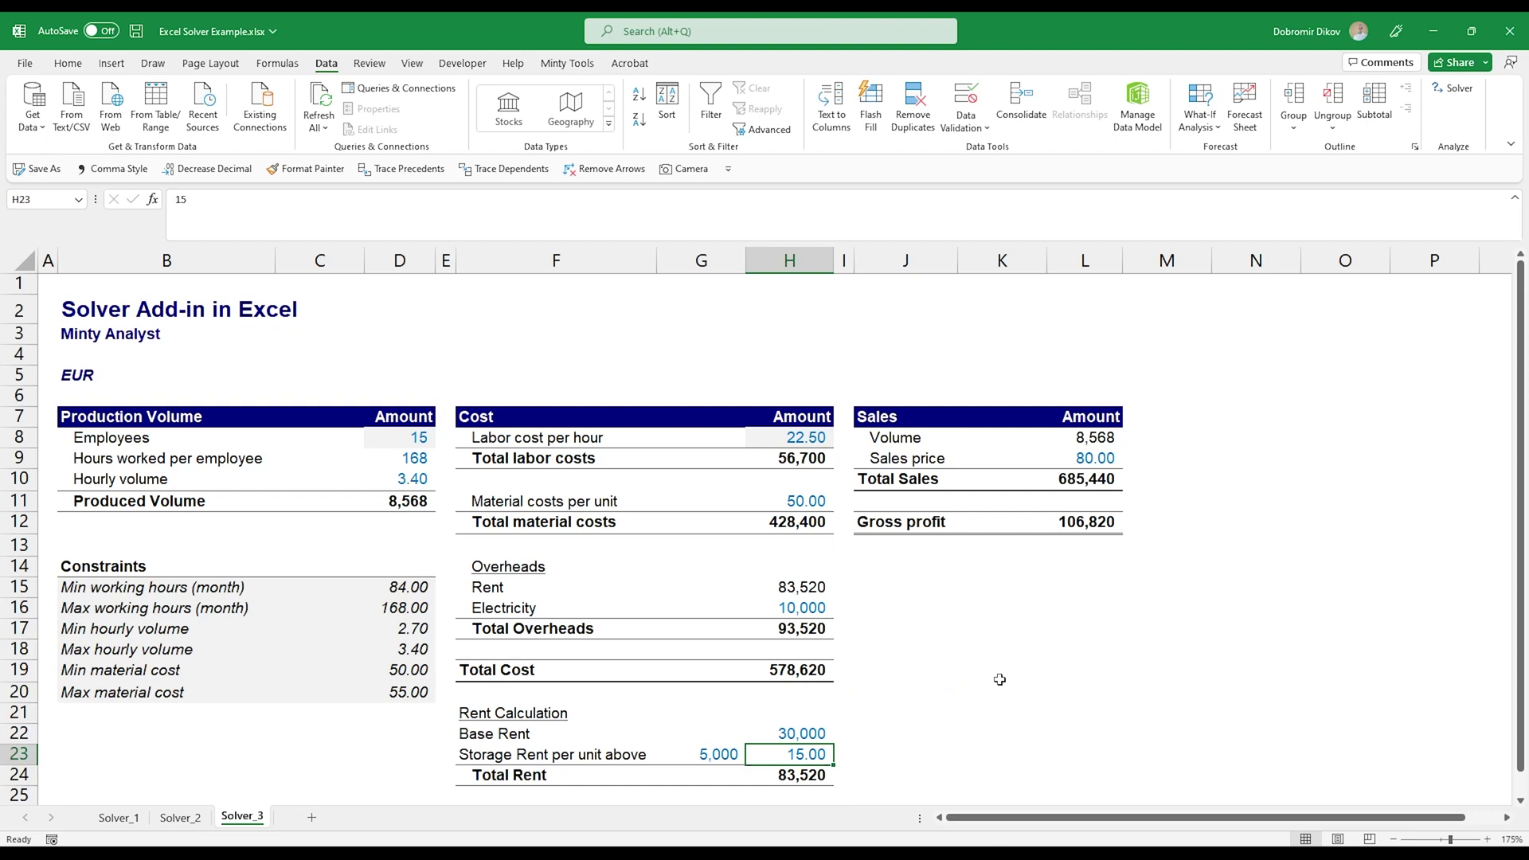
Raise the storage rent rate in H23 to 25 and keep the re-solved 5,000-unit, 76,912-profit plan
type("25")
key("Return")
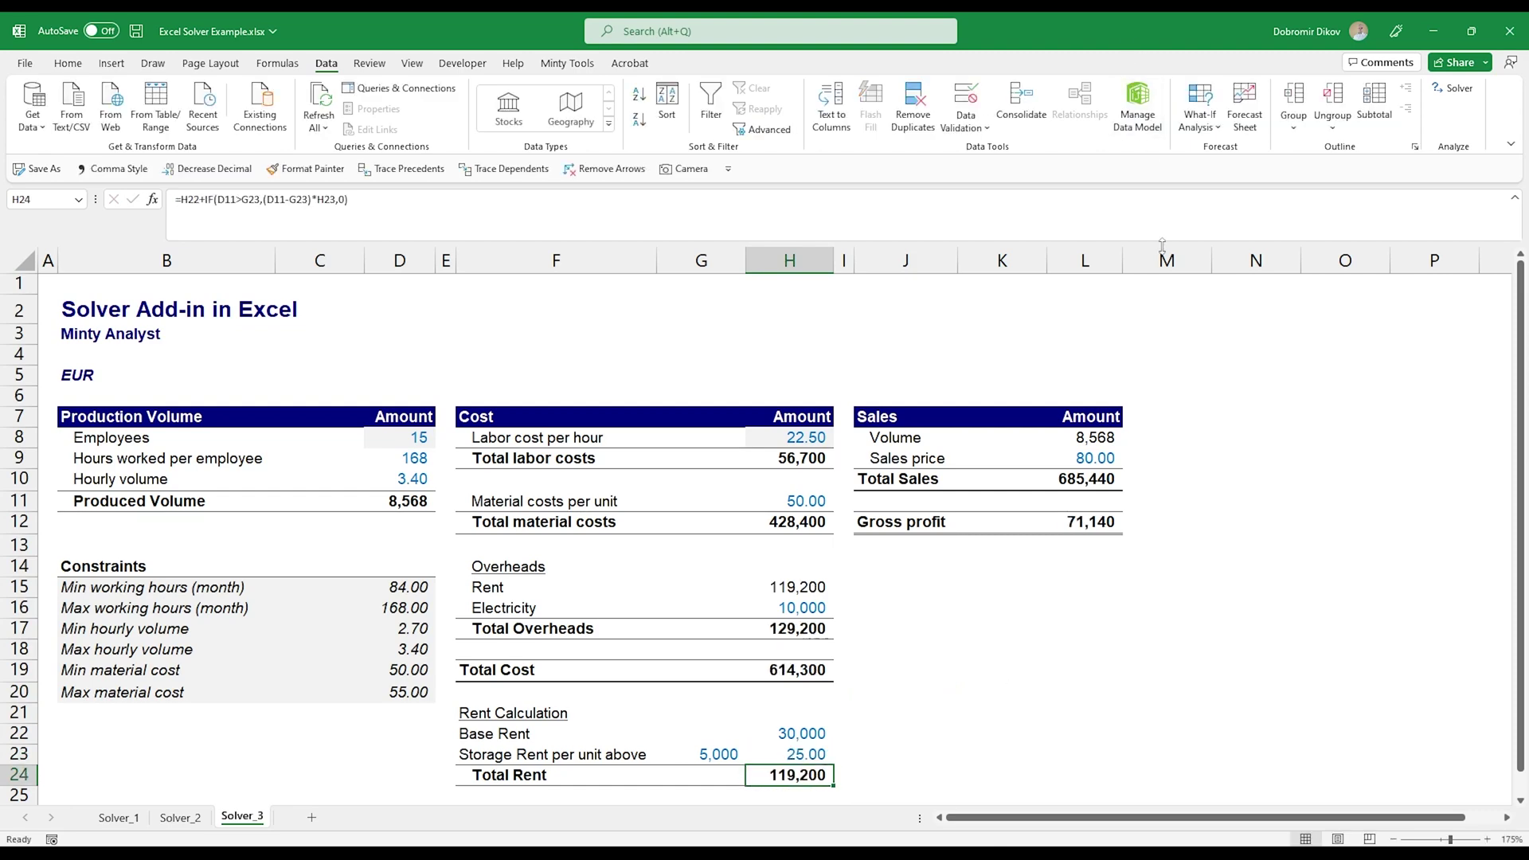
left_click(1454, 87)
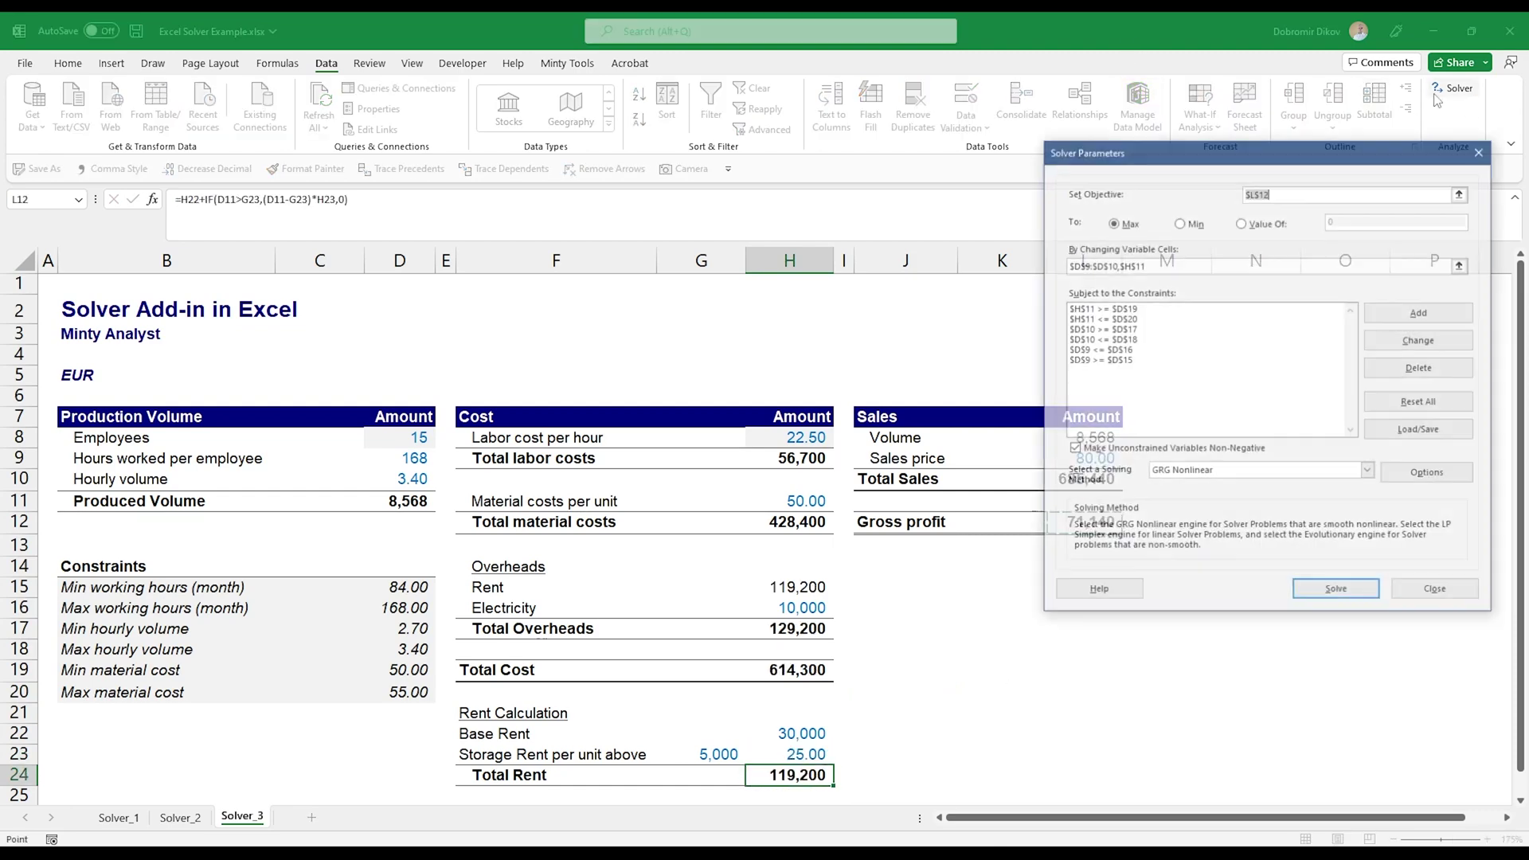
left_click(1344, 599)
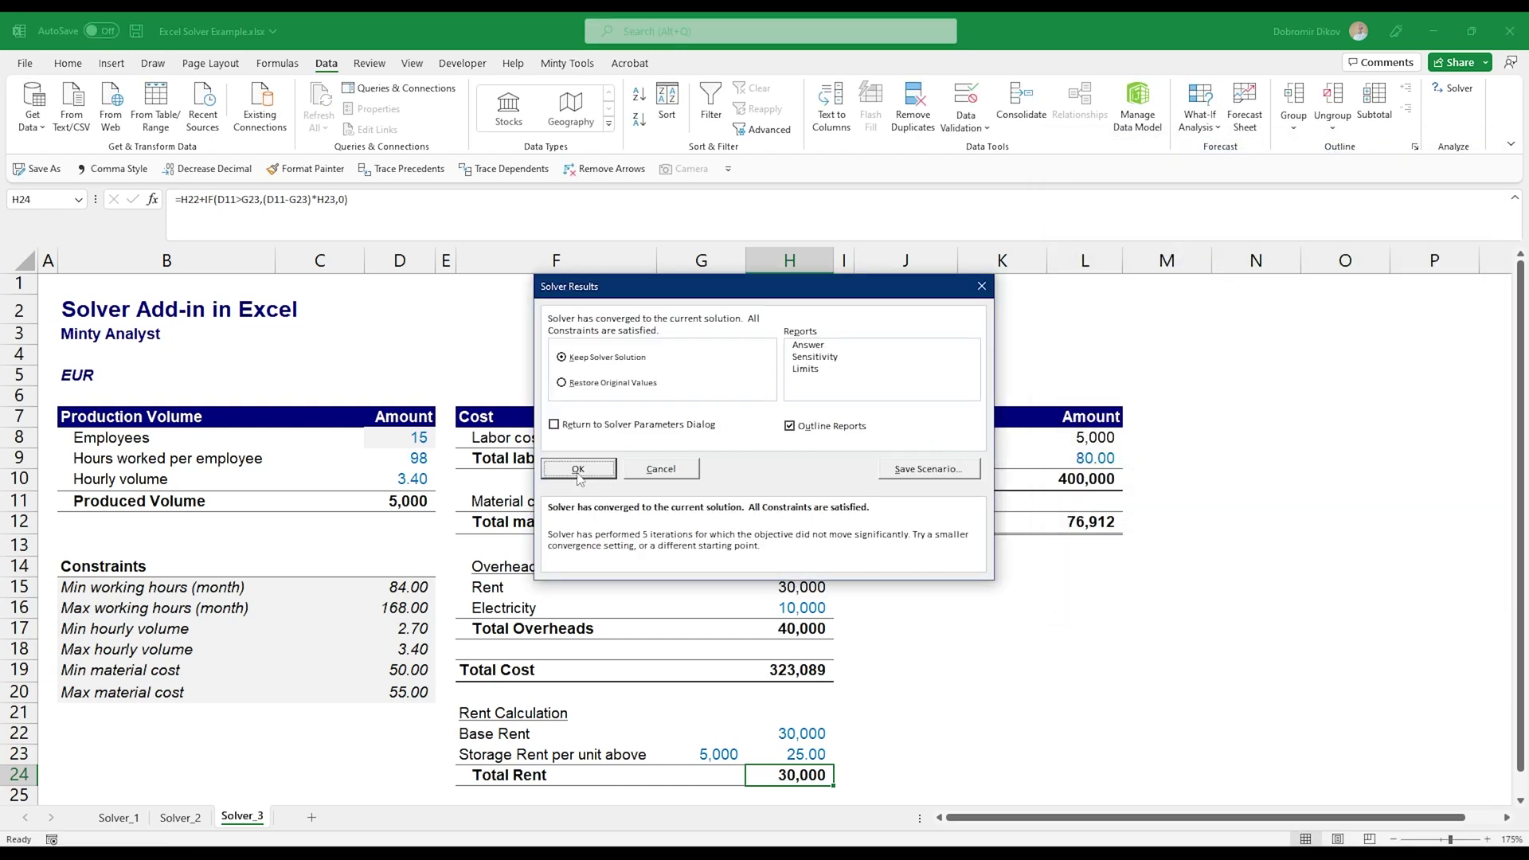
left_click(582, 476)
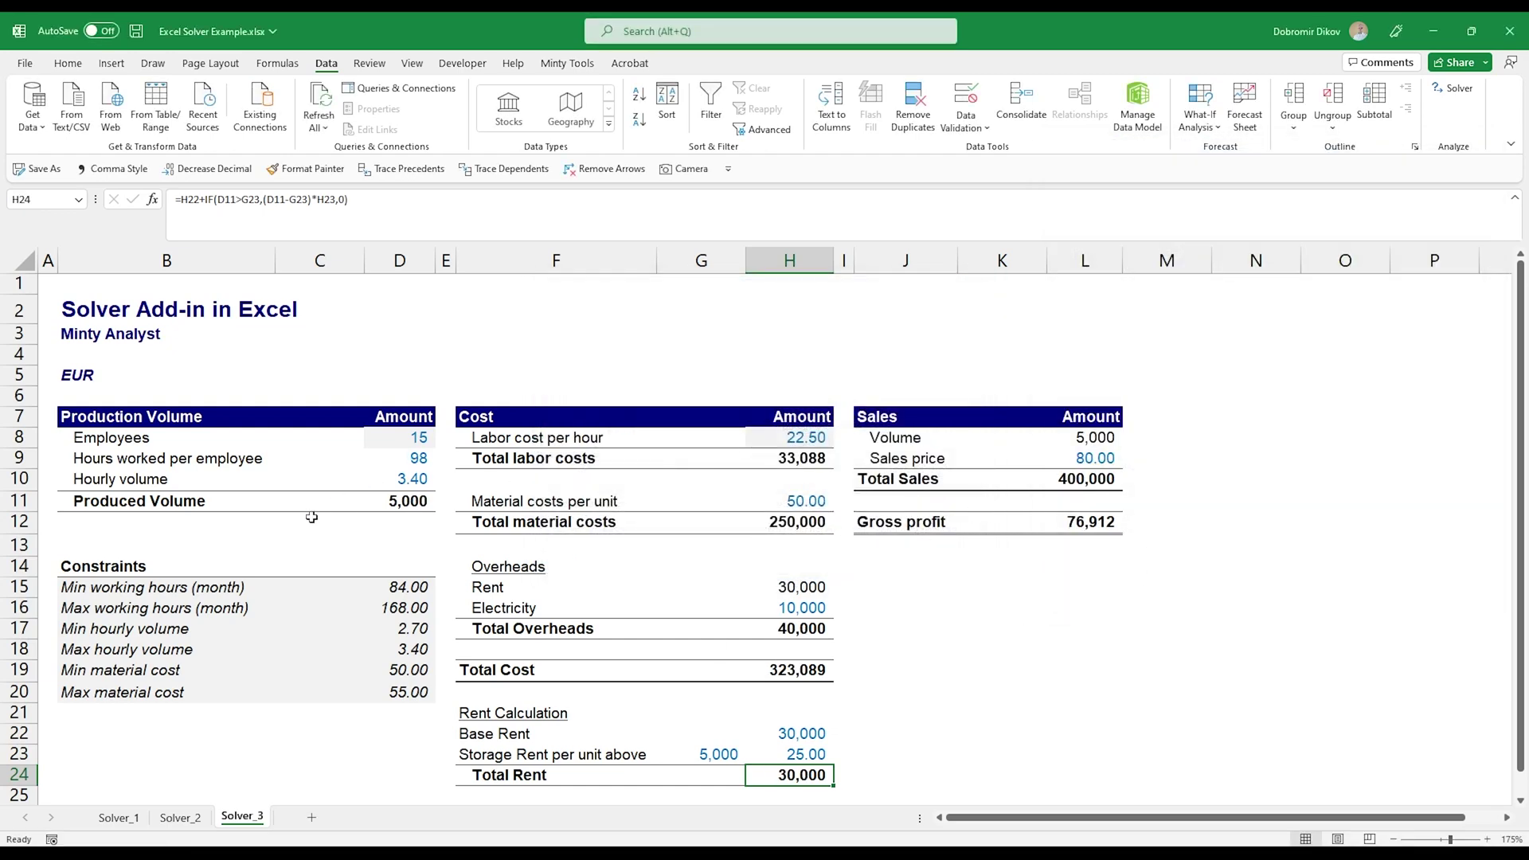